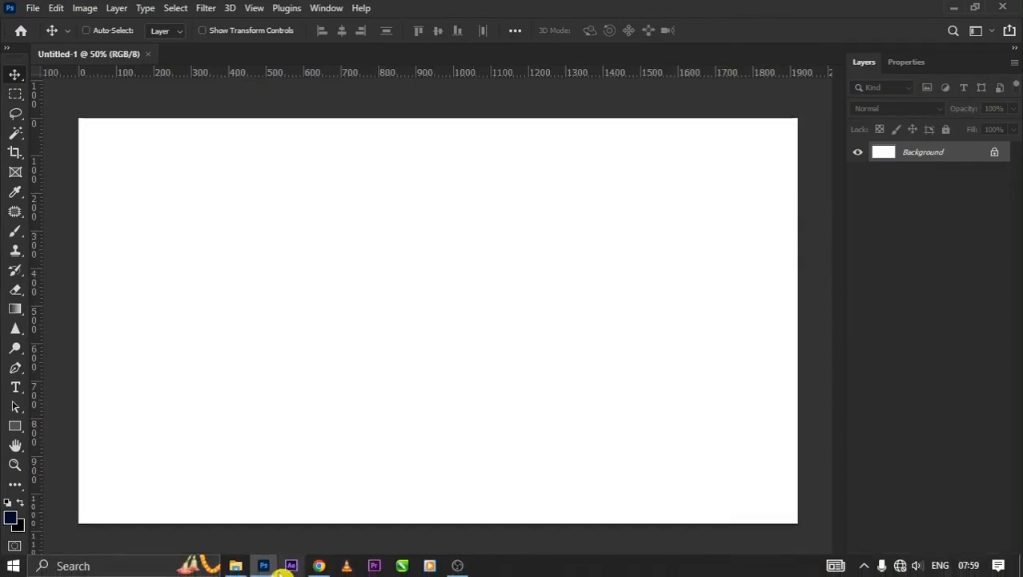
Place the shooting-game-lots-of-weapons image on the canvas and scale it to 100% so it spans the full width
click(238, 565)
drag(662, 354, 384, 305)
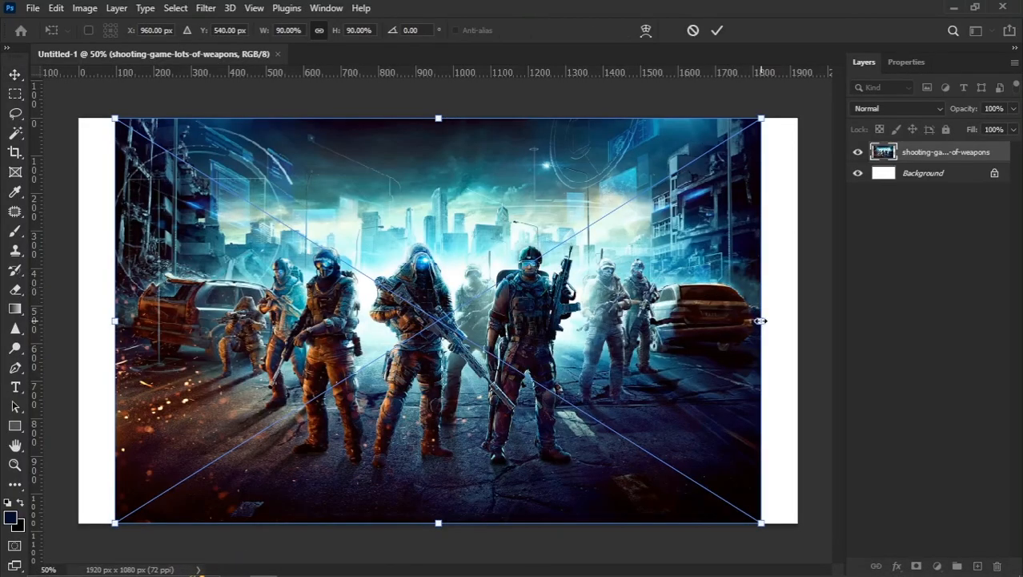
drag(760, 320, 796, 316)
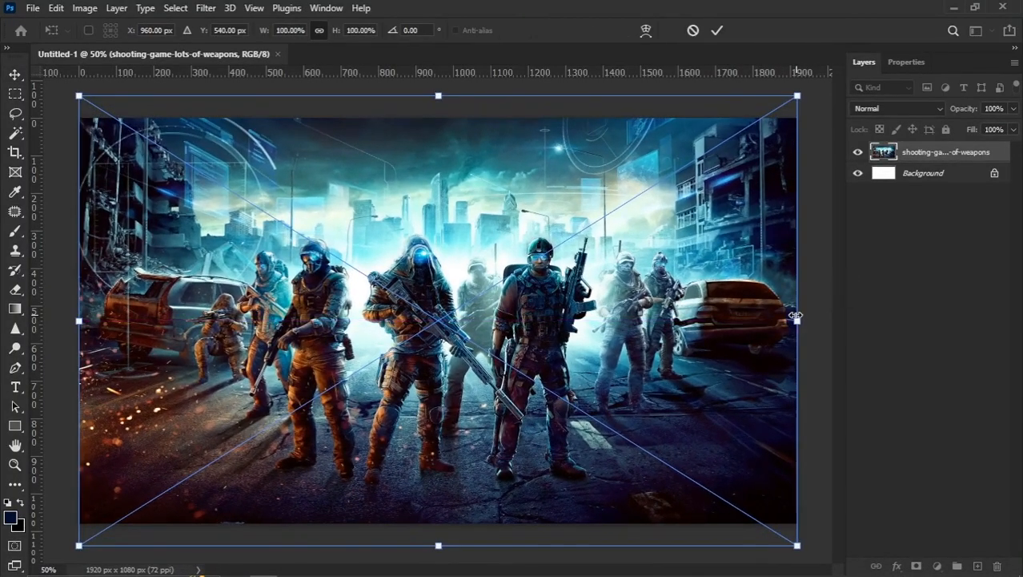
key(Return)
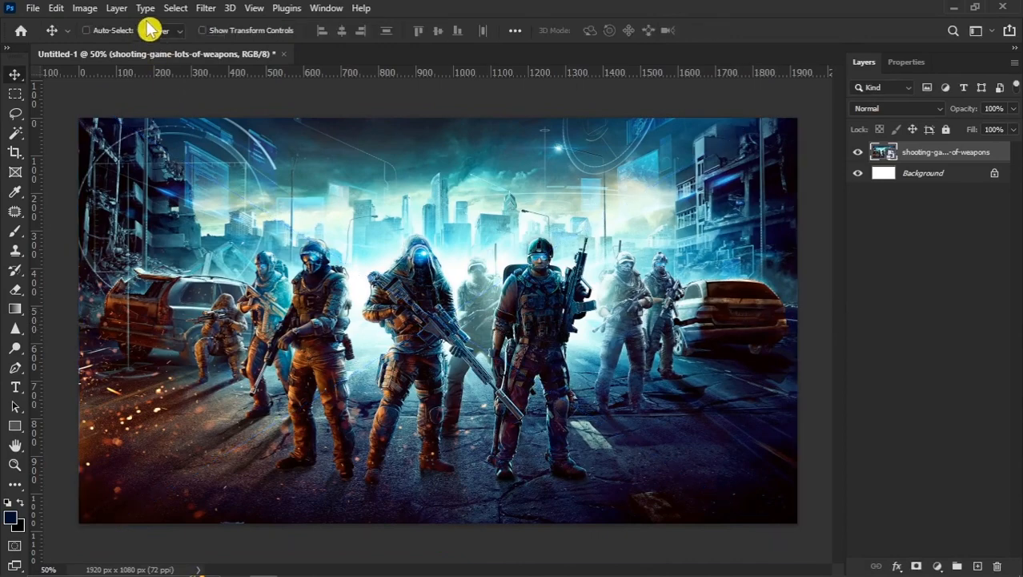
Apply a Gaussian Blur with a 4-pixel radius to the placed soldiers image
click(206, 8)
mouse_move(303, 204)
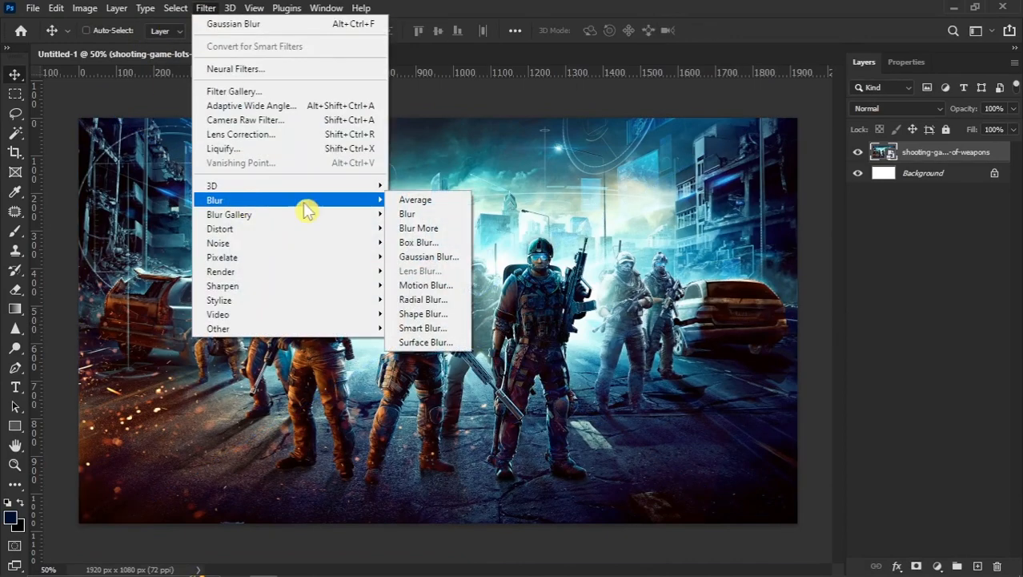
click(445, 258)
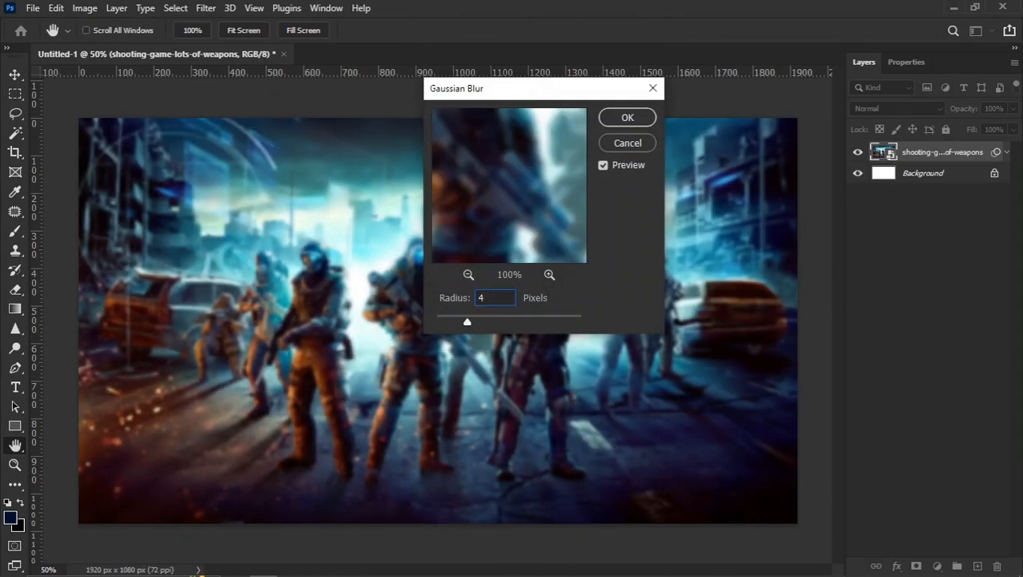
click(625, 120)
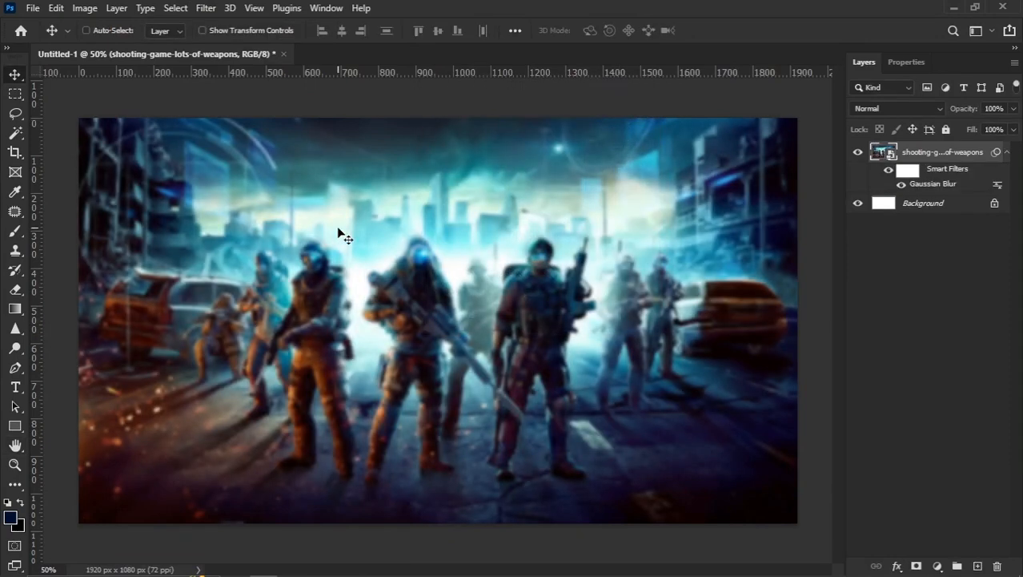
Place the counter_strike_PNG100 character on the left side of the canvas, scaled to about 89%, with its lower edge just past the canvas
scroll(345, 238, down, 1)
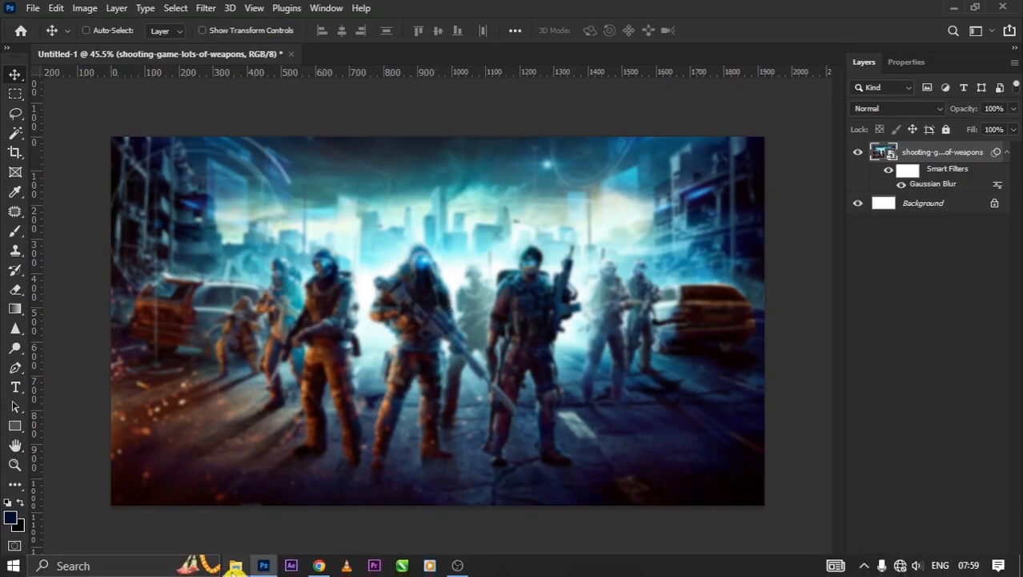
click(232, 570)
drag(429, 416, 387, 304)
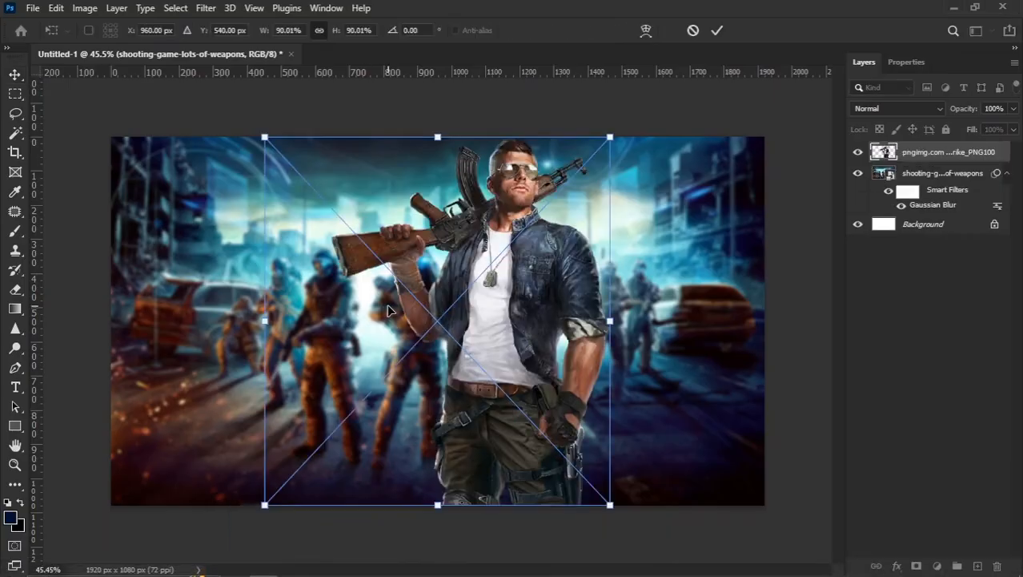
drag(525, 321, 339, 333)
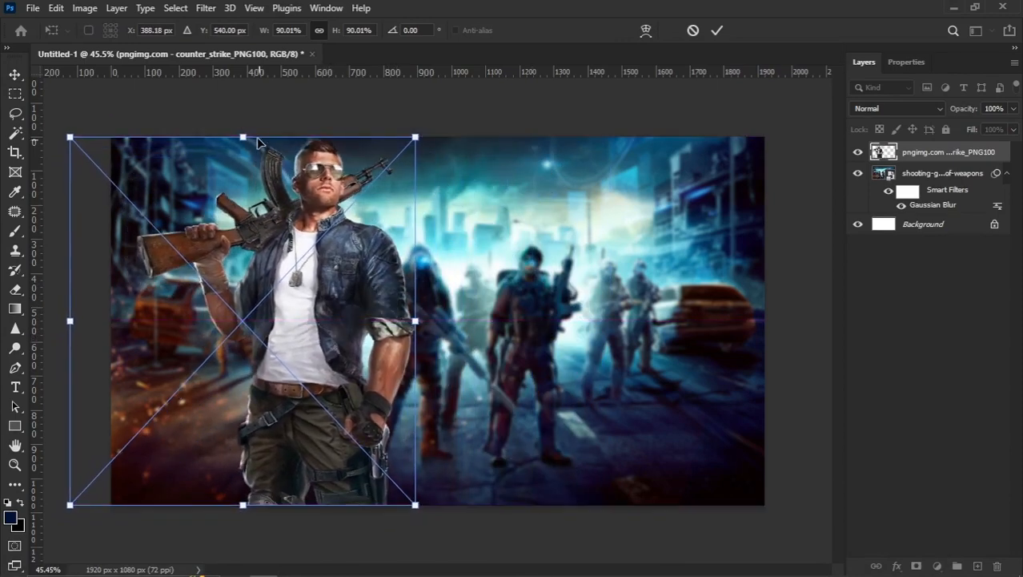
drag(245, 134, 243, 147)
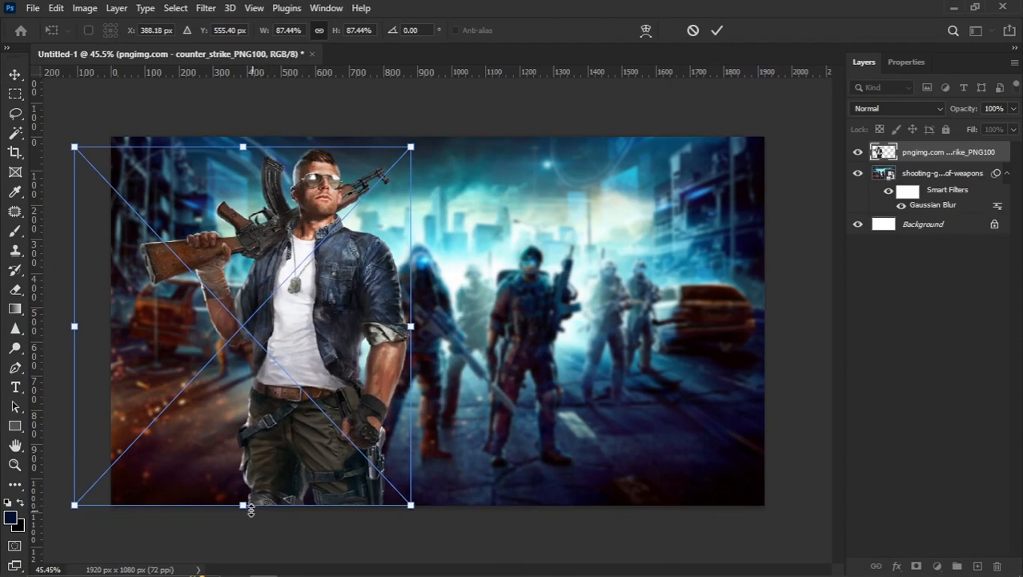
drag(248, 512, 245, 524)
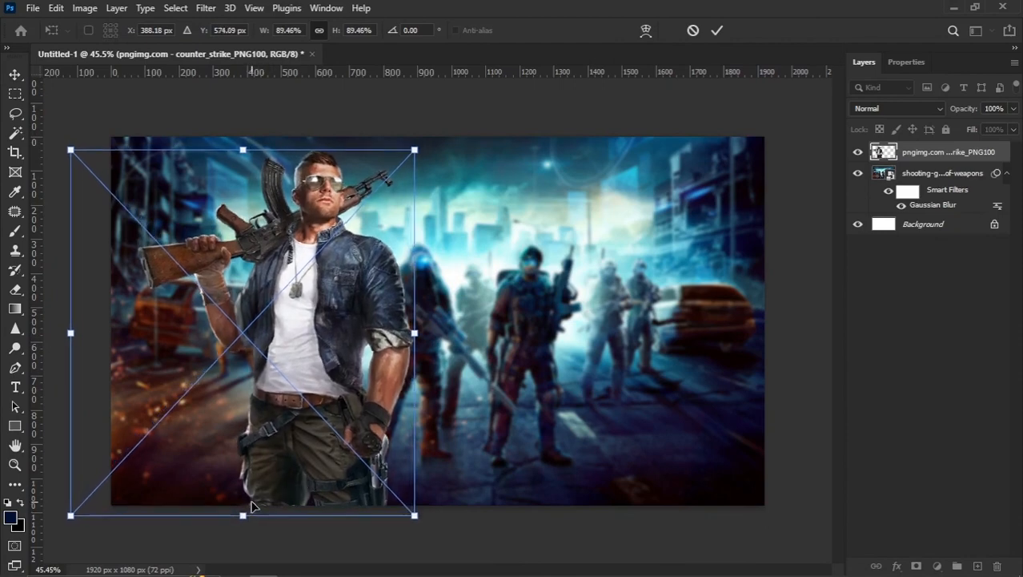
key(Return)
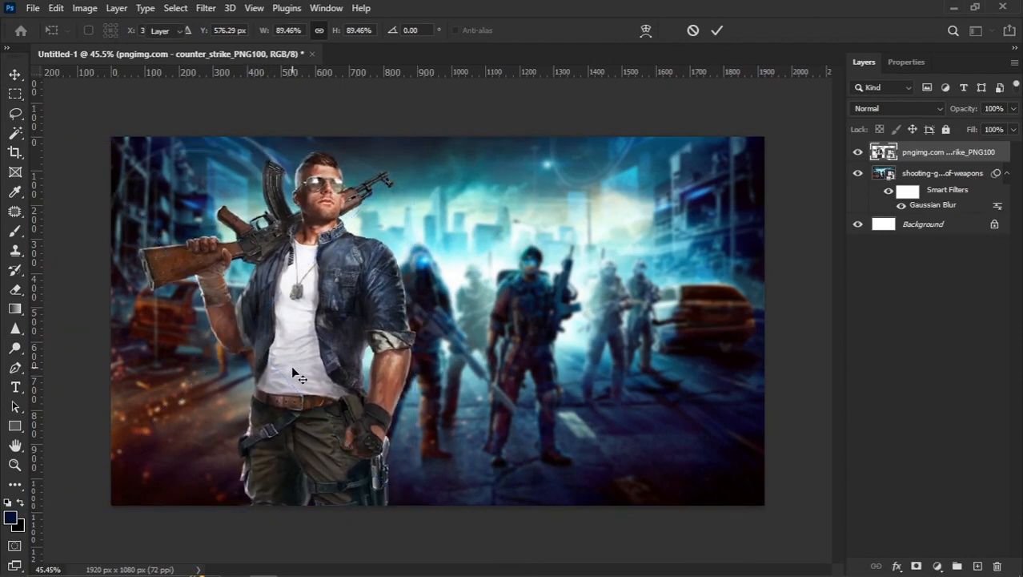
Add a new layer between the blurred soldiers image and the character, and set the foreground color to 003699
click(925, 176)
click(977, 567)
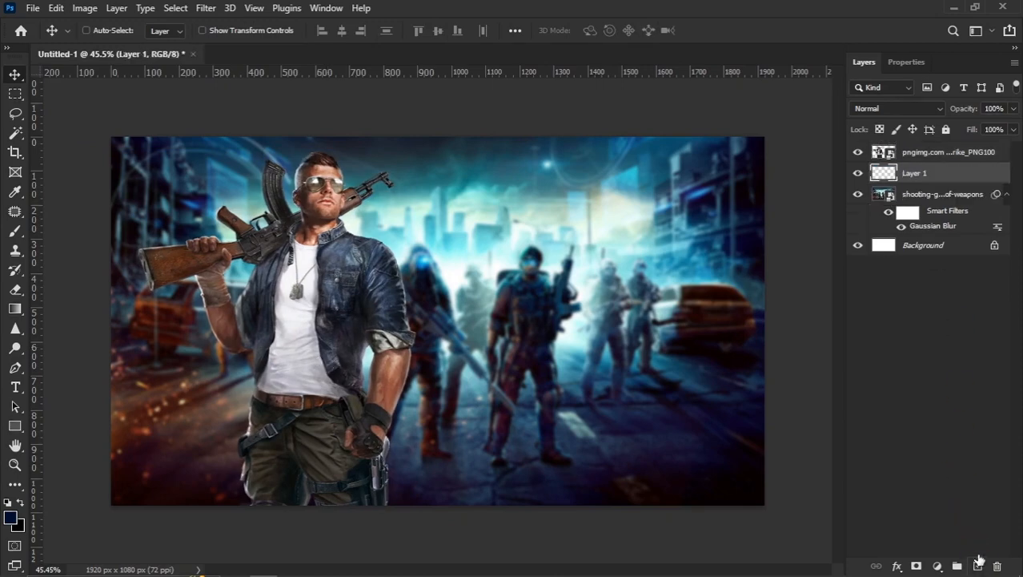
click(11, 518)
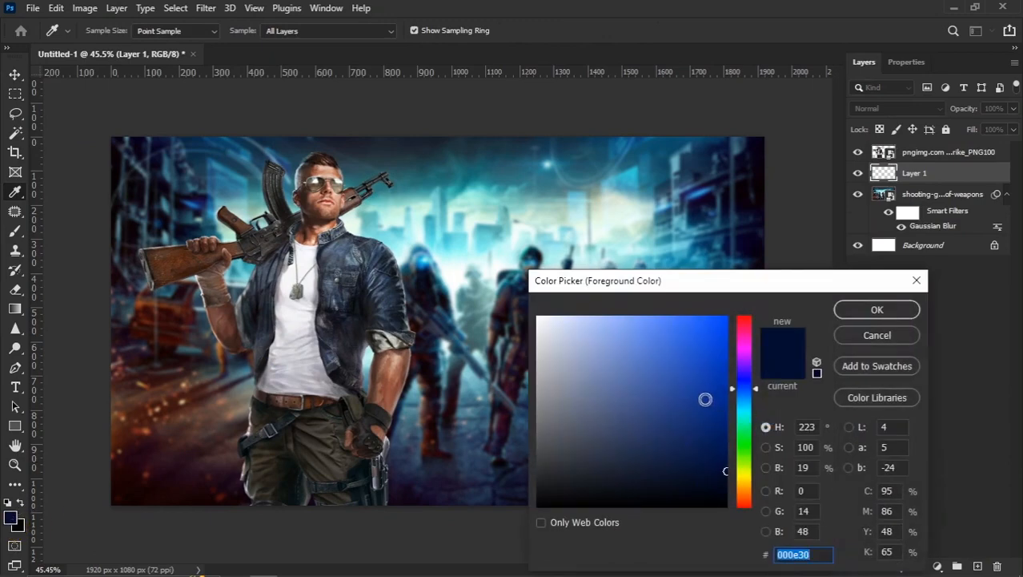
mouse_move(702, 397)
mouse_down()
mouse_move(730, 388)
mouse_move(757, 398)
mouse_up()
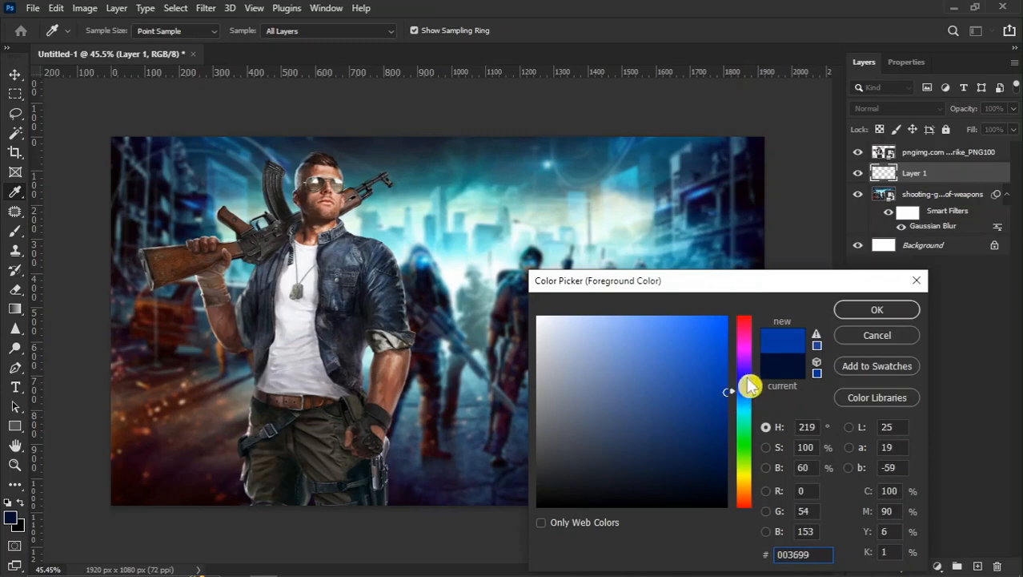
click(844, 312)
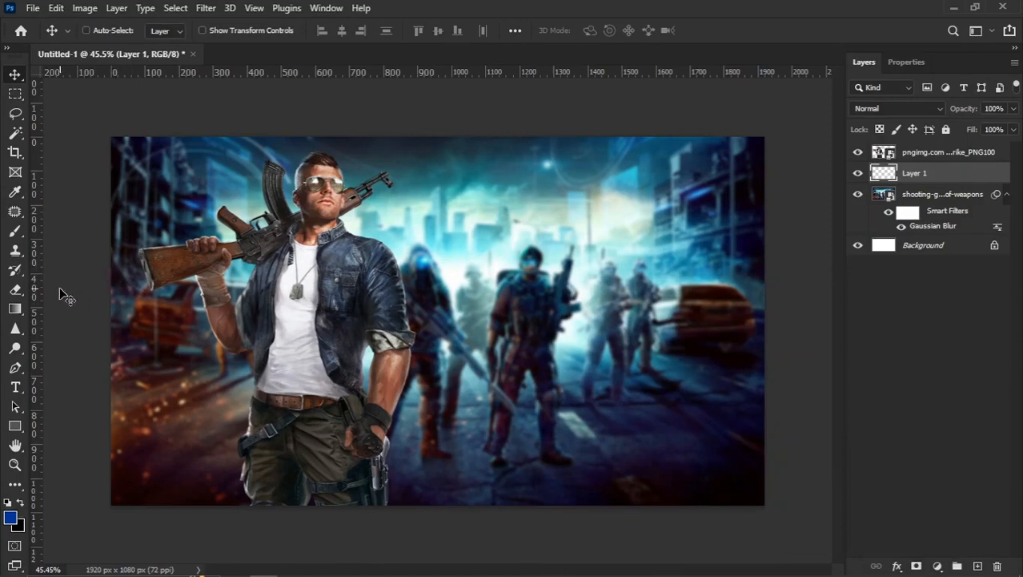
Paint blue along all edges of the canvas on the new layer using the Brush tool at size 600
key(b)
right_click(20, 235)
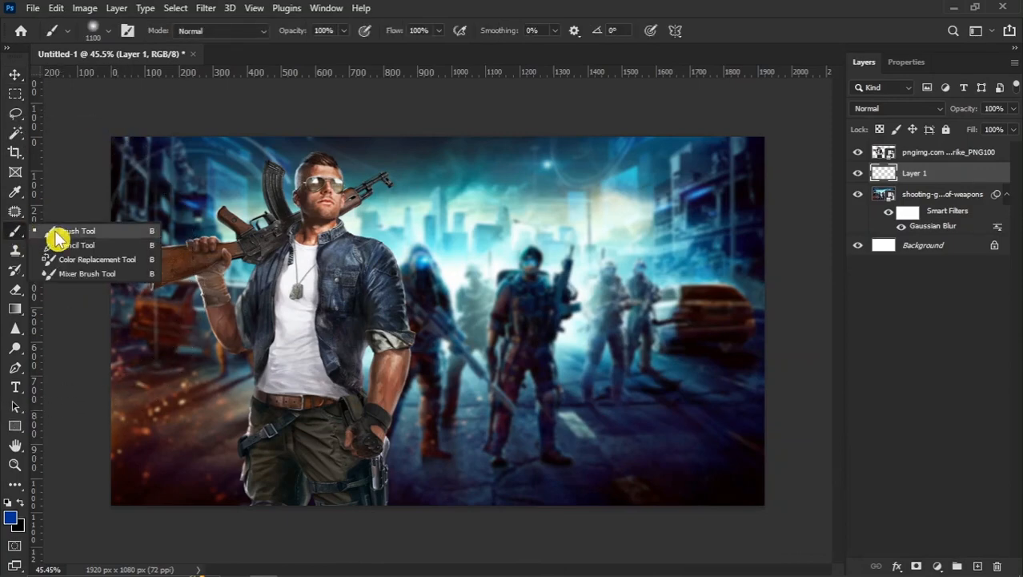
click(60, 234)
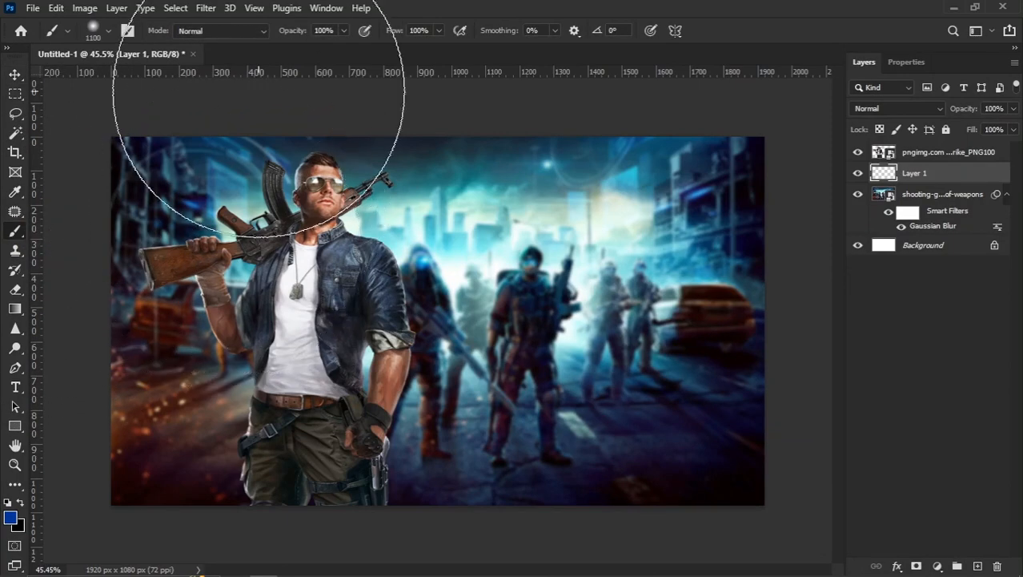
key(bracketleft)
key(bracketleft)
key(bracketleft)
key(bracketleft)
key(bracketleft)
scroll(252, 192, down, 1)
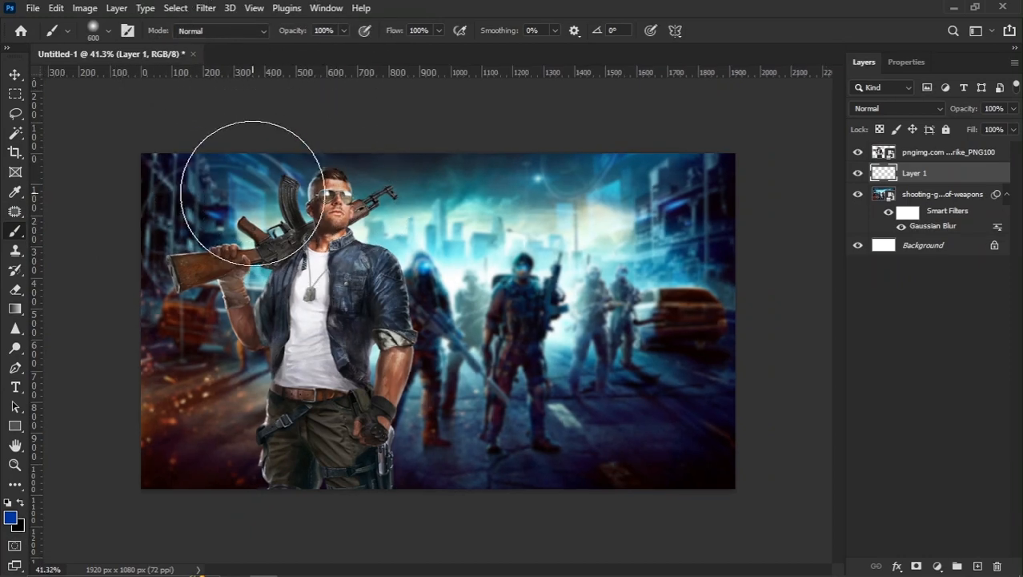
scroll(252, 192, down, 1)
key(bracketleft)
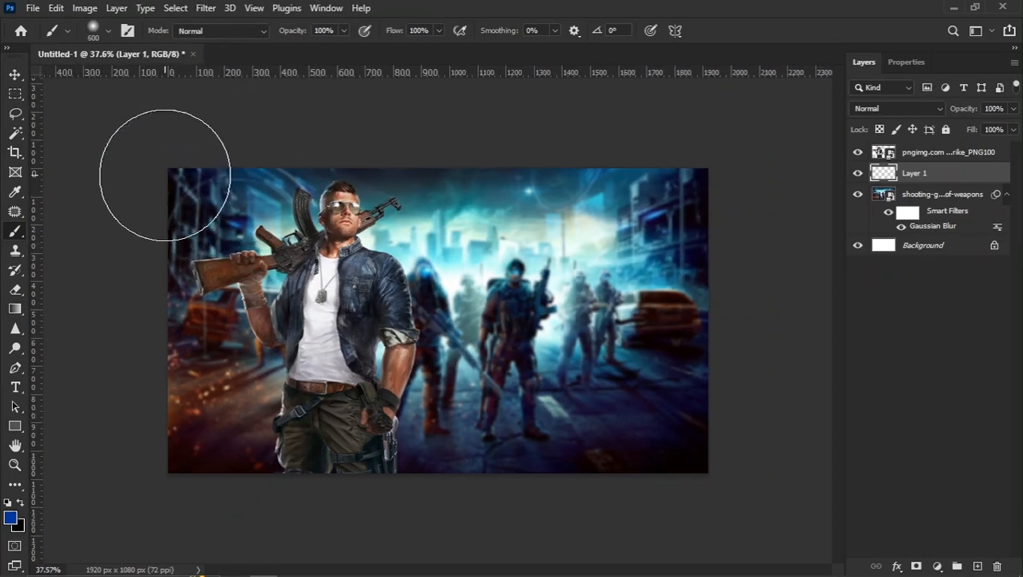
key(bracketright)
mouse_move(169, 170)
mouse_down()
mouse_move(392, 163)
mouse_move(601, 181)
mouse_move(692, 230)
mouse_move(735, 314)
mouse_move(721, 416)
mouse_move(609, 478)
mouse_move(211, 445)
mouse_move(160, 393)
mouse_move(156, 281)
mouse_move(188, 201)
mouse_move(178, 407)
mouse_up()
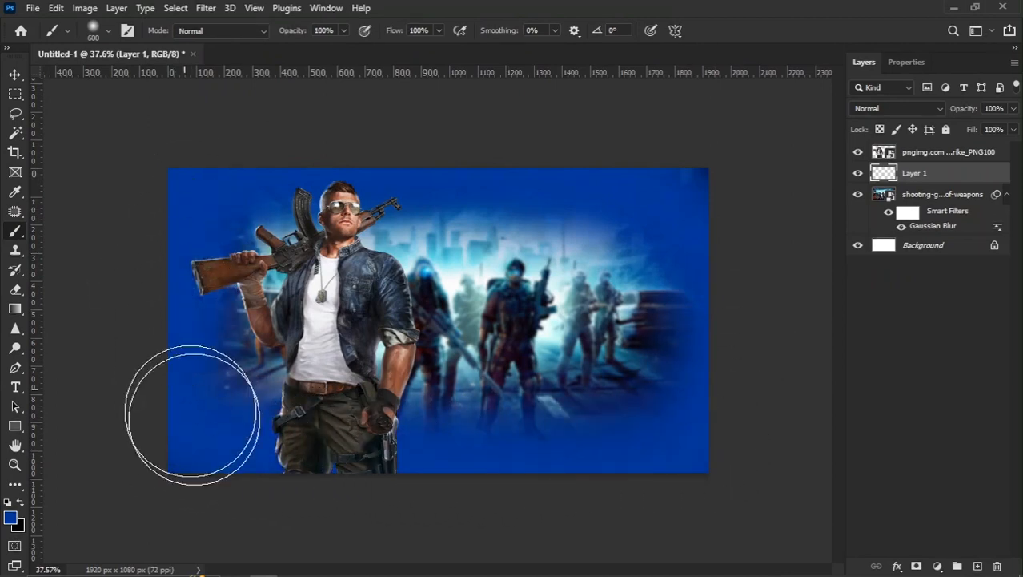
scroll(564, 312, up, 1)
key(bracketright)
key(bracketright)
key(bracketright)
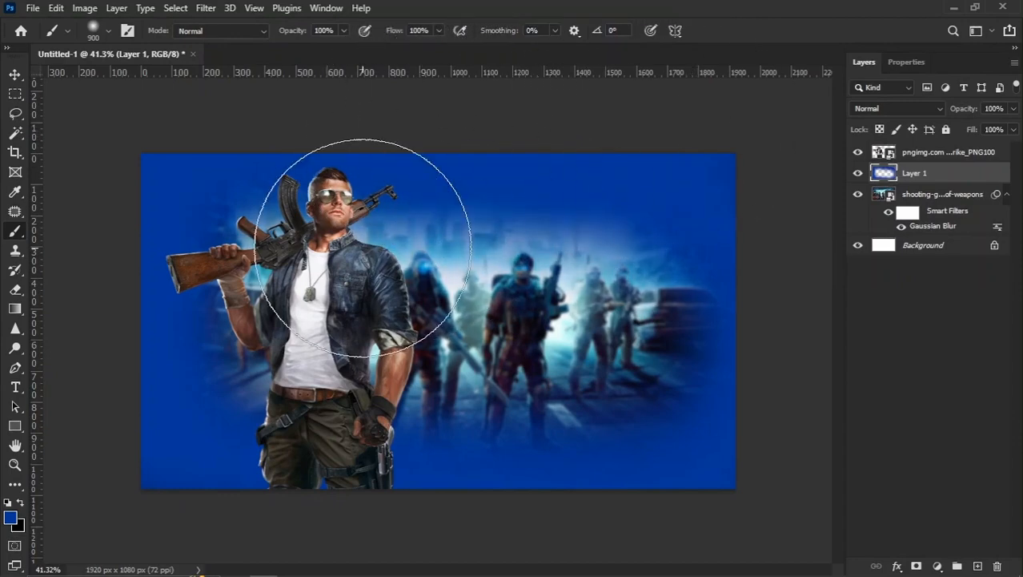
Set the blending mode of the blue painted layer to Hard Light
scroll(365, 228, down, 2)
click(877, 110)
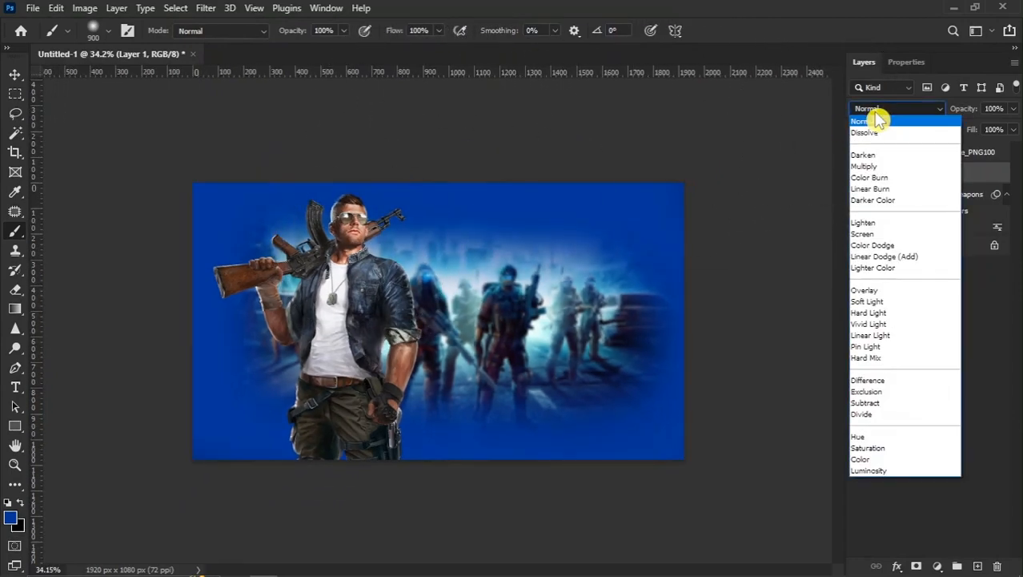
click(870, 314)
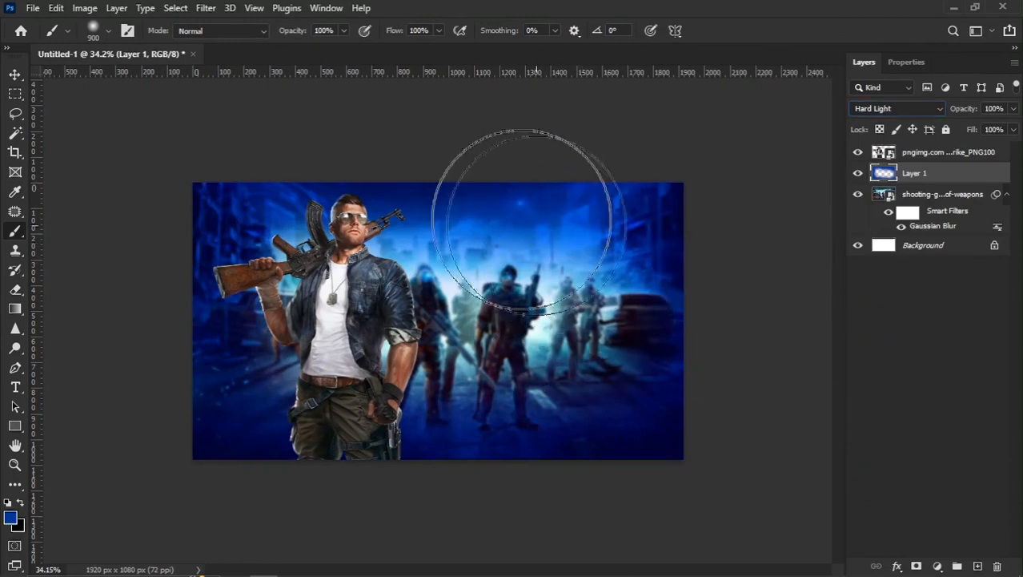
click(14, 75)
scroll(633, 268, up, 2)
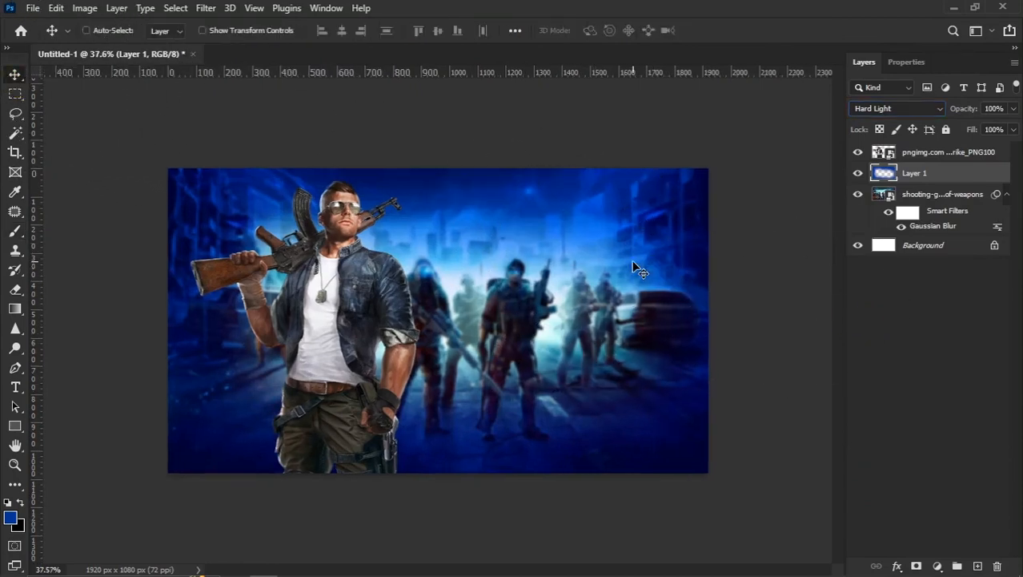
Shift the hue of the blue painted layer to -10 with a Hue/Saturation adjustment
key(ctrl+u)
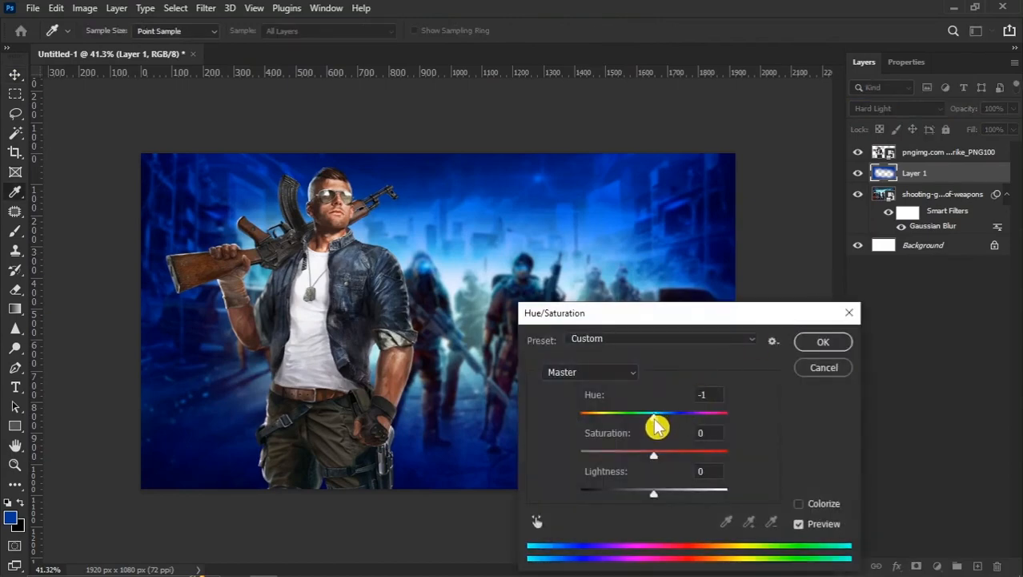
drag(662, 427, 653, 424)
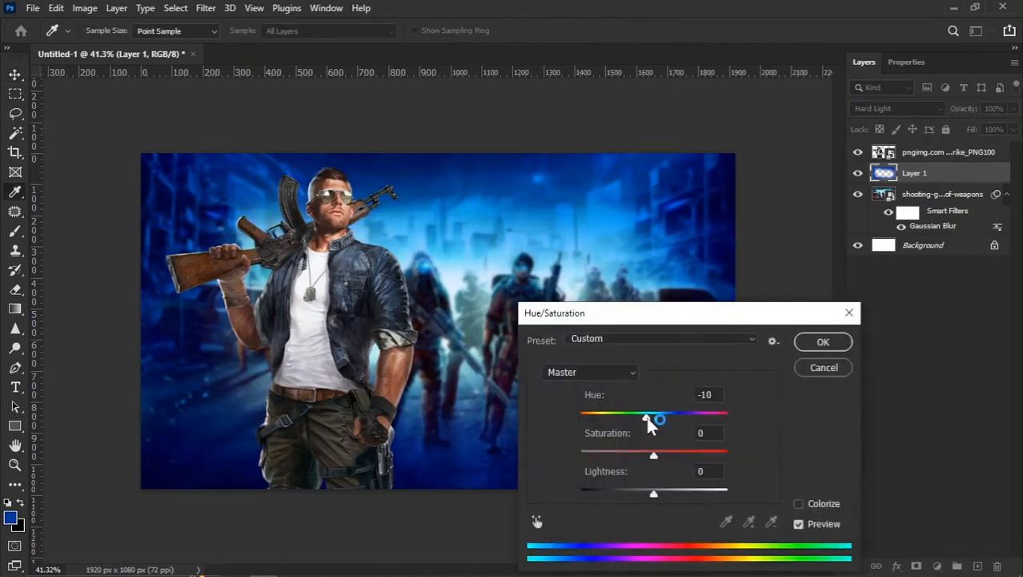
click(816, 344)
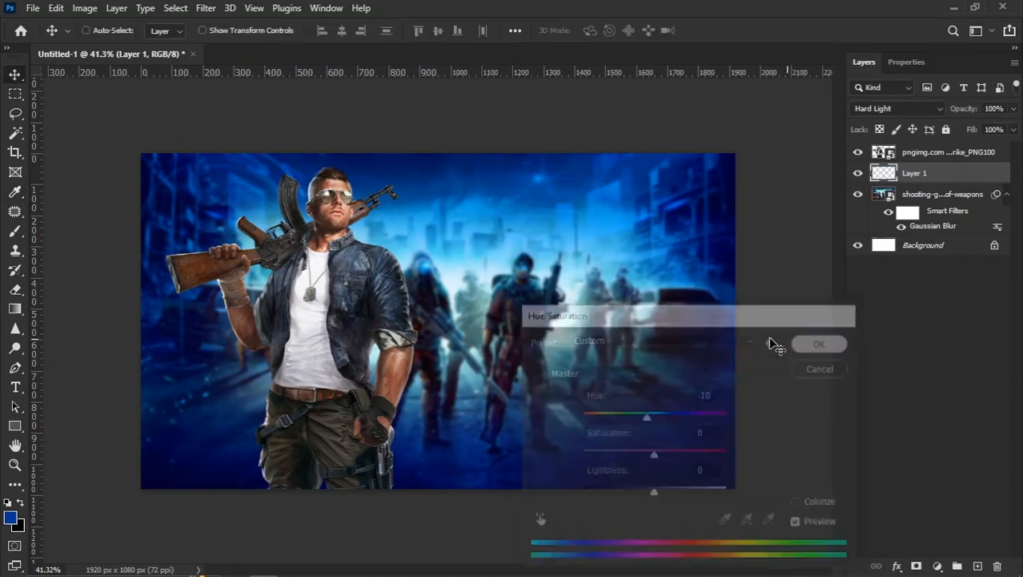
Add another new layer above the blue painted layer and set the brush's foreground color to black
click(978, 564)
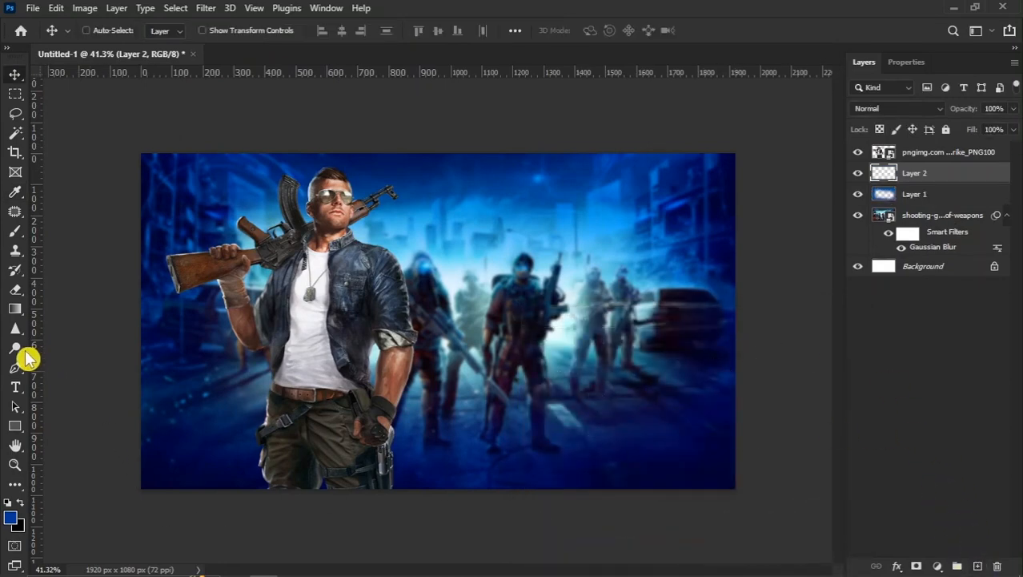
drag(15, 230, 67, 233)
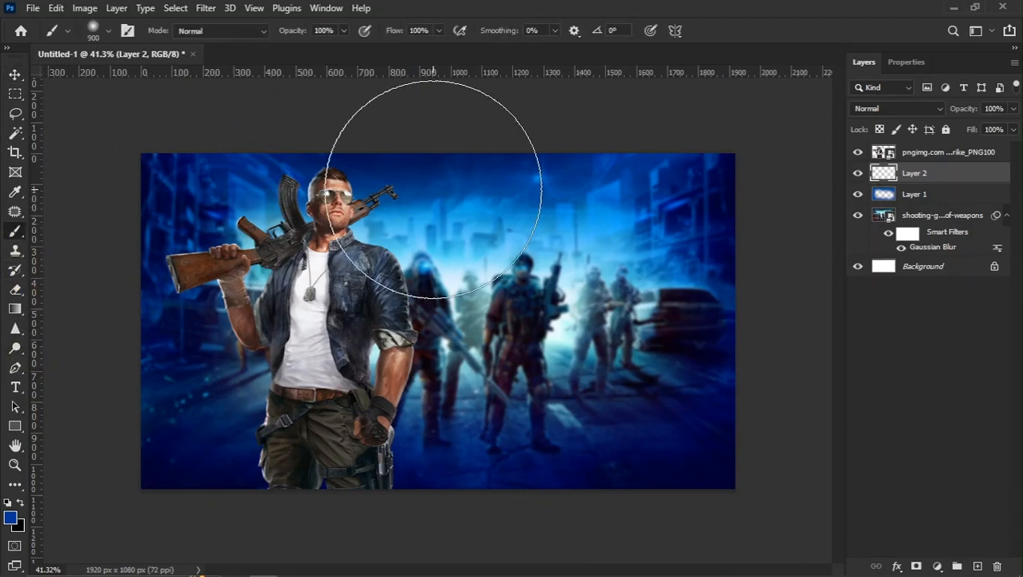
click(12, 519)
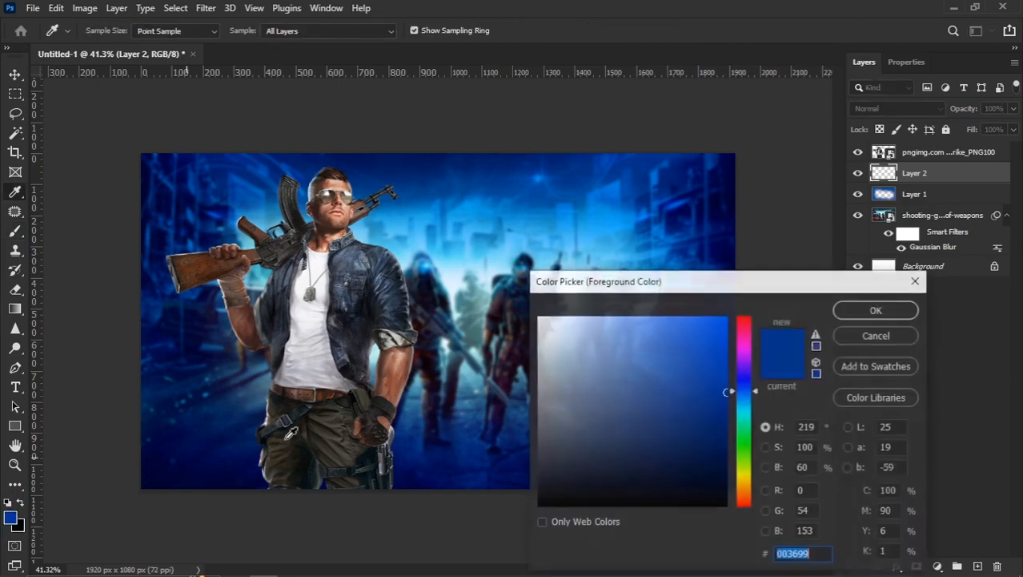
drag(558, 494, 462, 556)
click(874, 310)
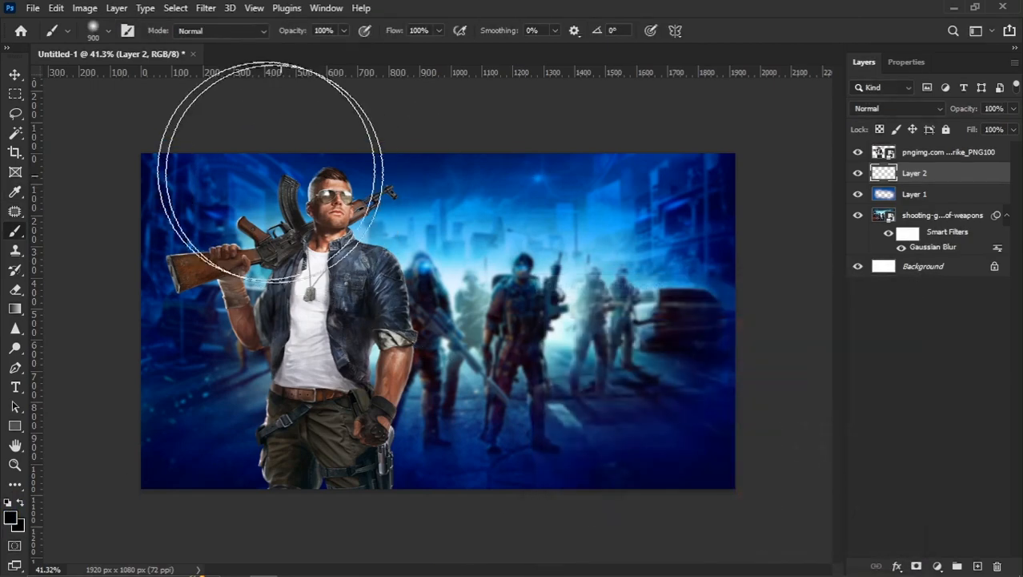
Paint a black vignette around the canvas edges on the new layer with a soft brush at size 700
key(])
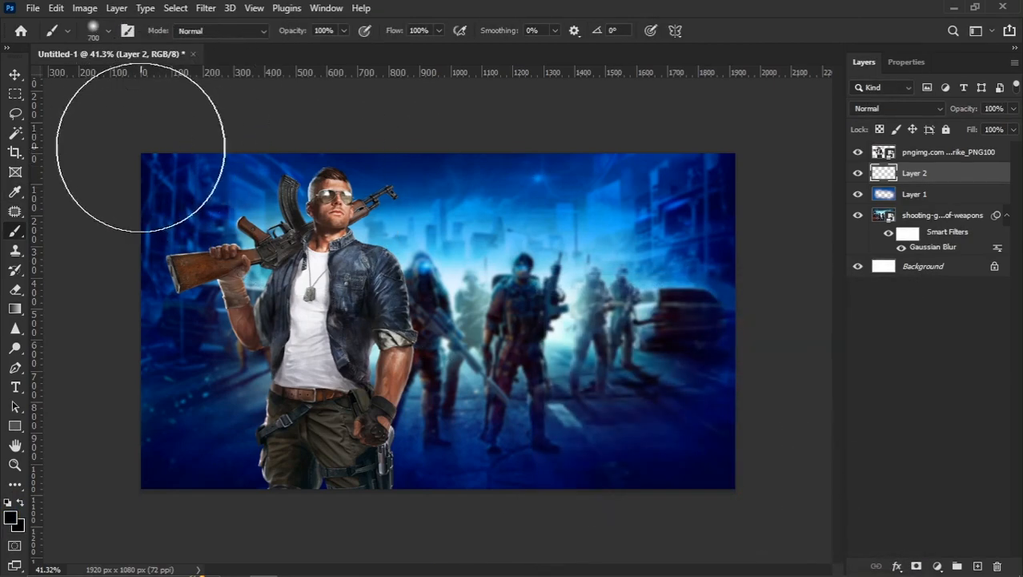
mouse_move(142, 118)
mouse_down()
mouse_move(140, 146)
mouse_move(290, 126)
mouse_move(485, 126)
mouse_move(767, 168)
mouse_move(793, 274)
mouse_move(782, 445)
mouse_move(657, 514)
mouse_move(300, 511)
mouse_move(150, 483)
mouse_move(79, 372)
mouse_move(85, 142)
mouse_up()
click(13, 76)
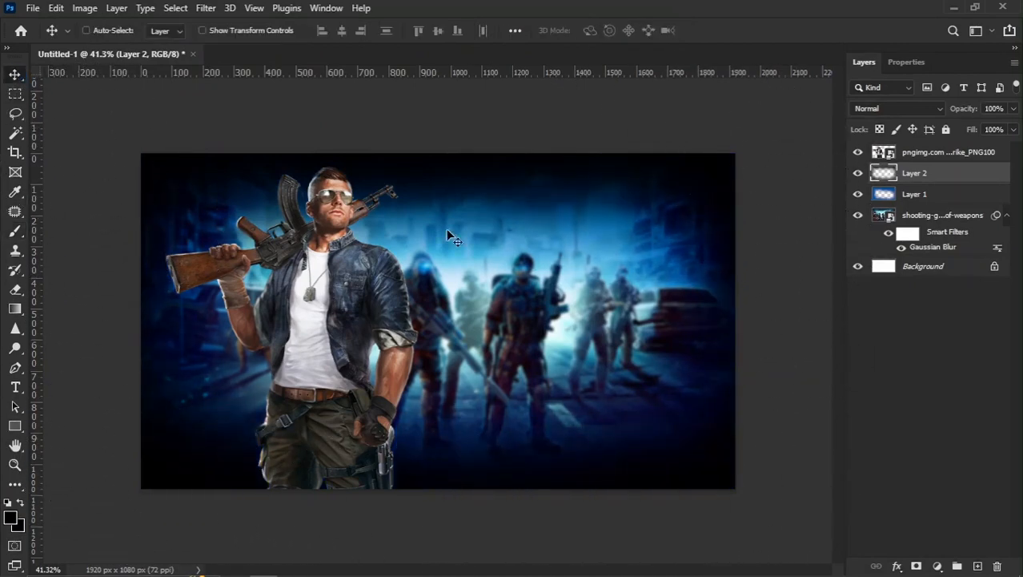
Set the black vignette layer to Soft Light at 50% opacity and compare the image with the layer hidden and shown
click(872, 111)
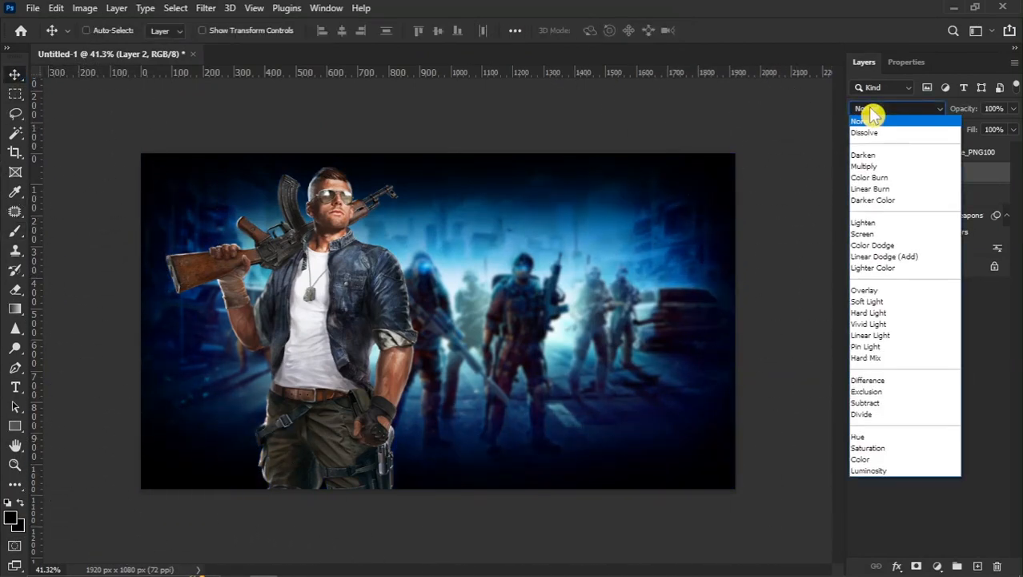
click(875, 302)
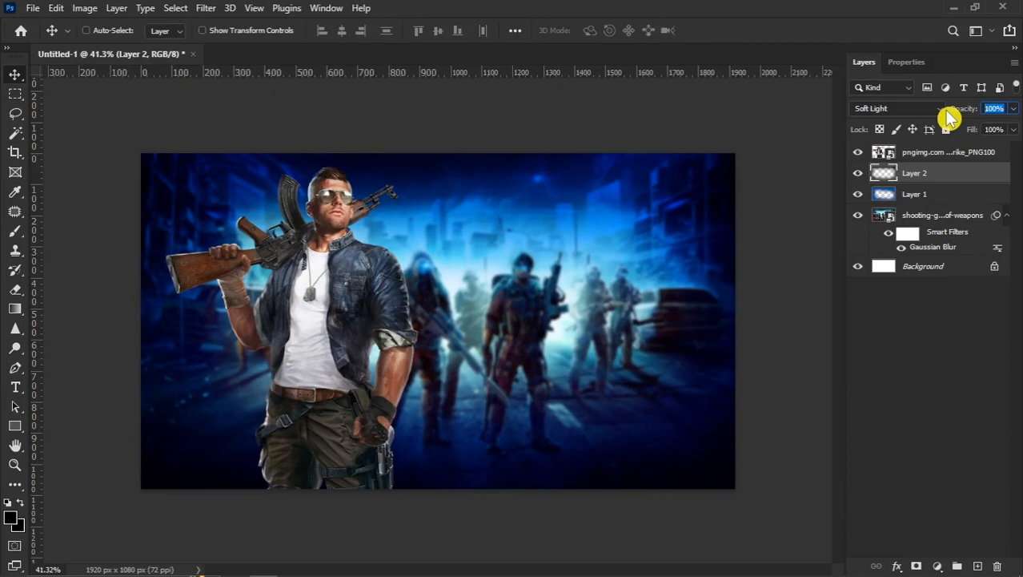
text(50)
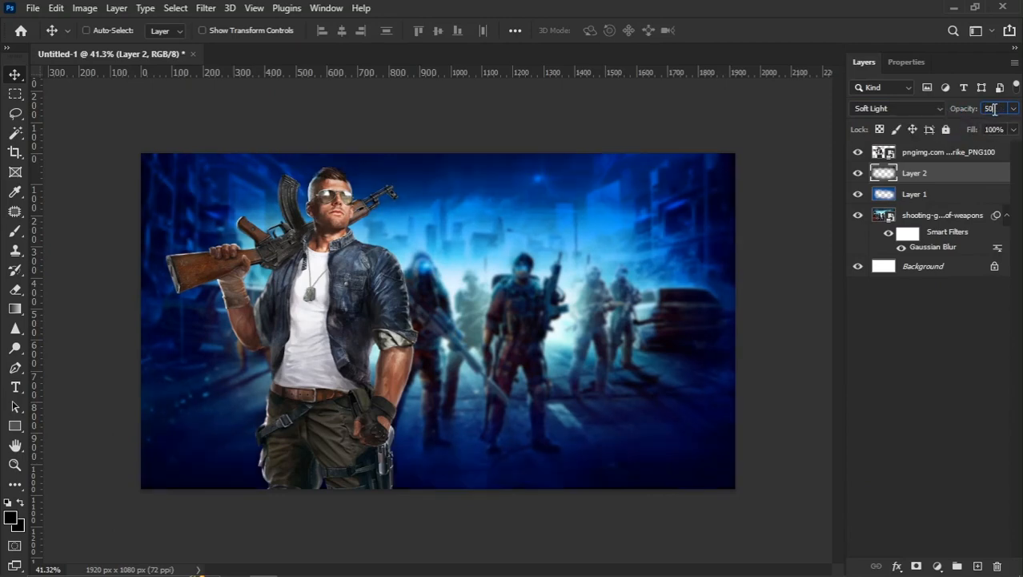
click(858, 174)
click(858, 174)
scroll(350, 242, down, 1)
scroll(353, 280, up, 1)
Add a new layer between the black vignette layer and the character, and set the brush's foreground color to blue 003da1
right_click(347, 296)
click(378, 307)
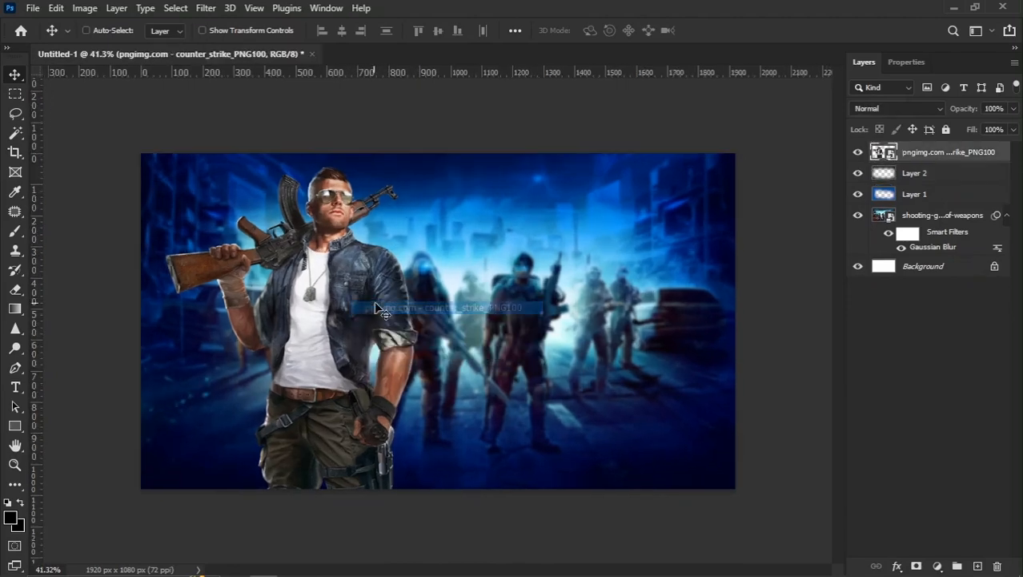
click(942, 175)
click(977, 567)
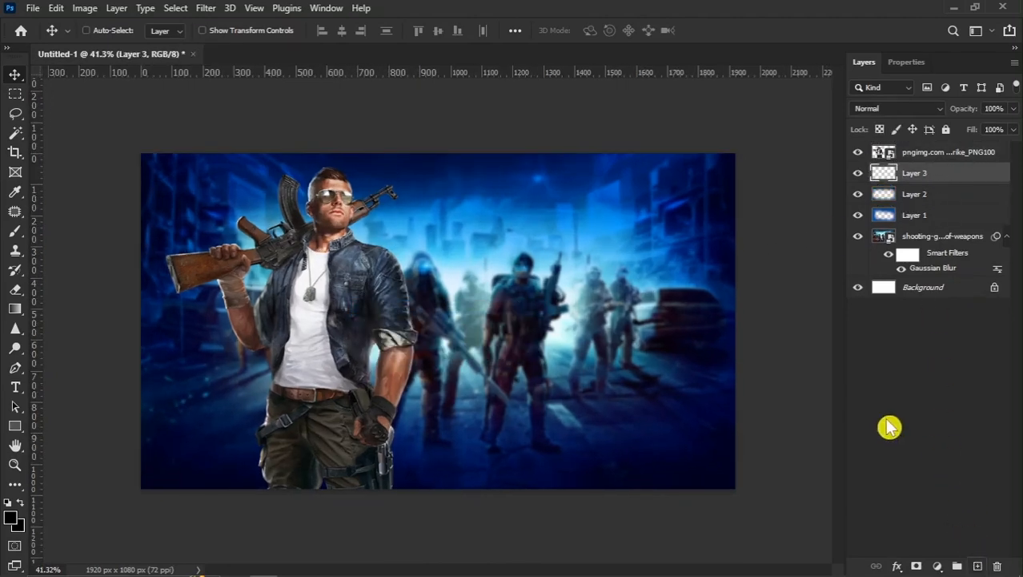
right_click(15, 232)
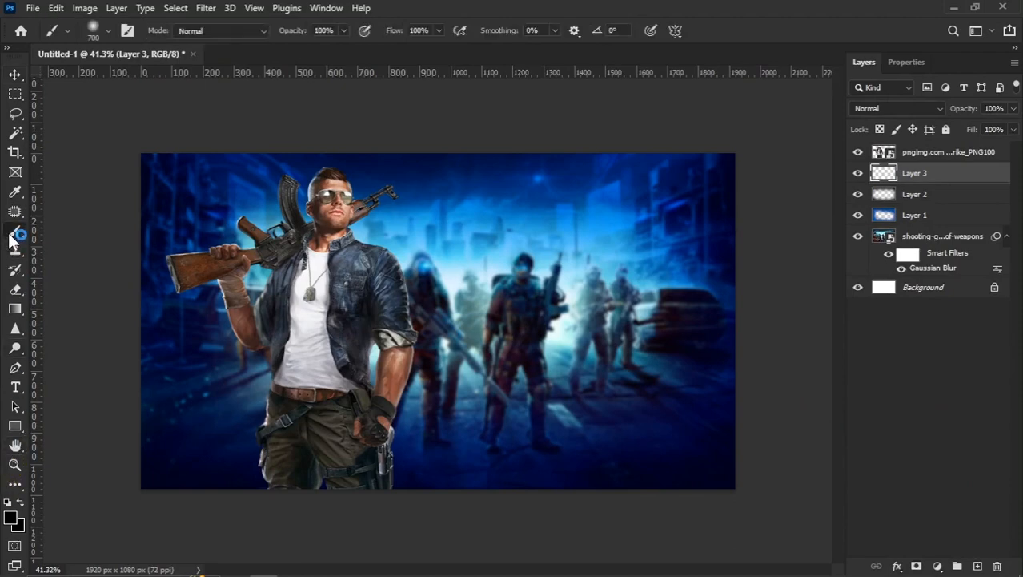
click(69, 233)
click(11, 519)
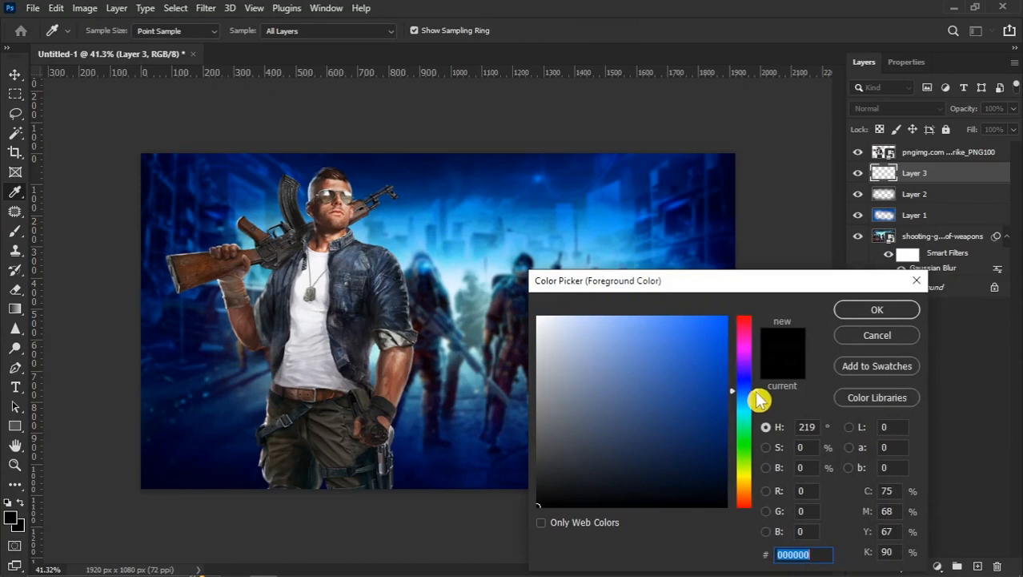
click(719, 399)
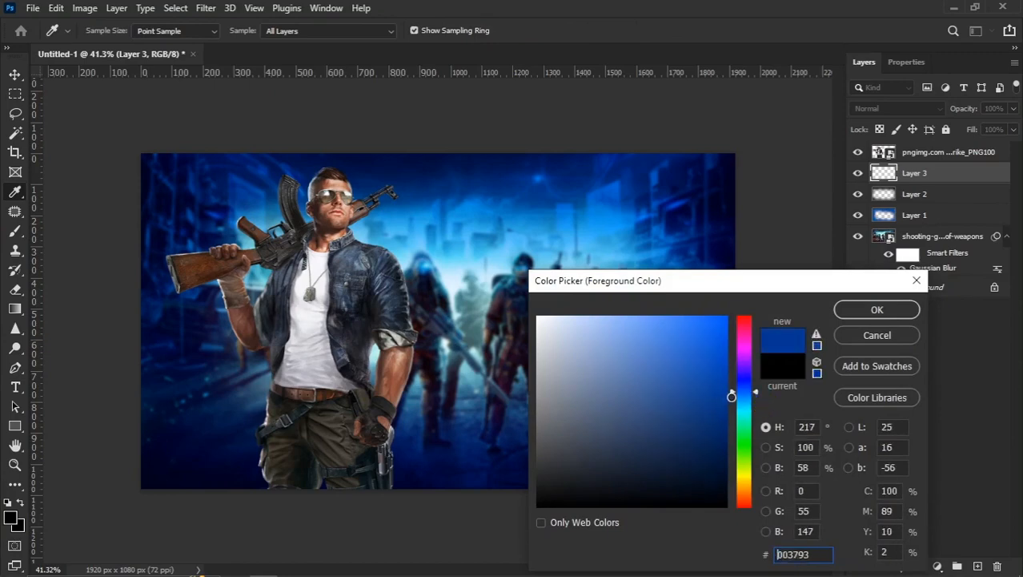
click(873, 309)
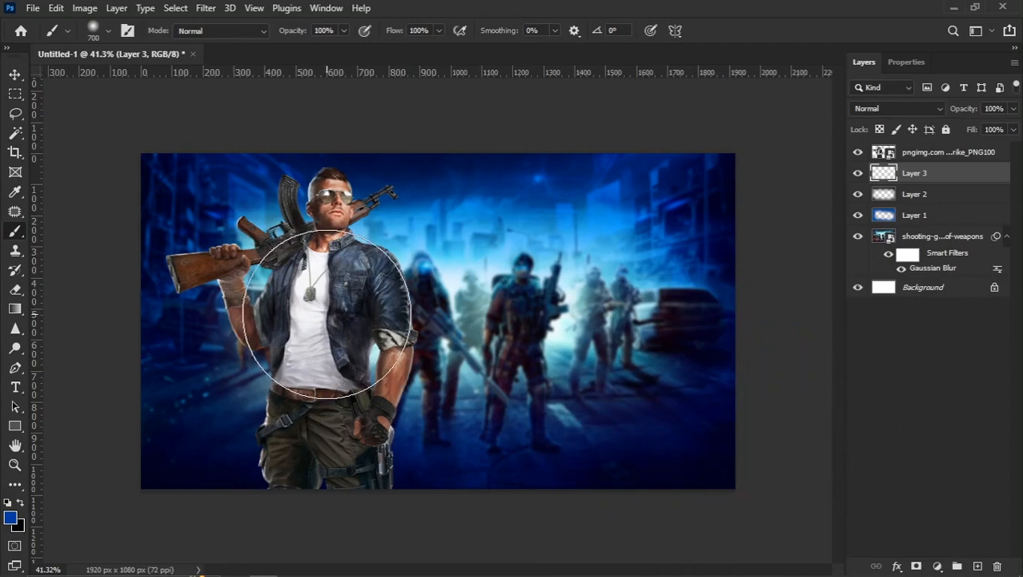
Paint a blue glow behind the character with a soft brush at size 800 and set its layer's blending mode to Hard Light
key(bracketright)
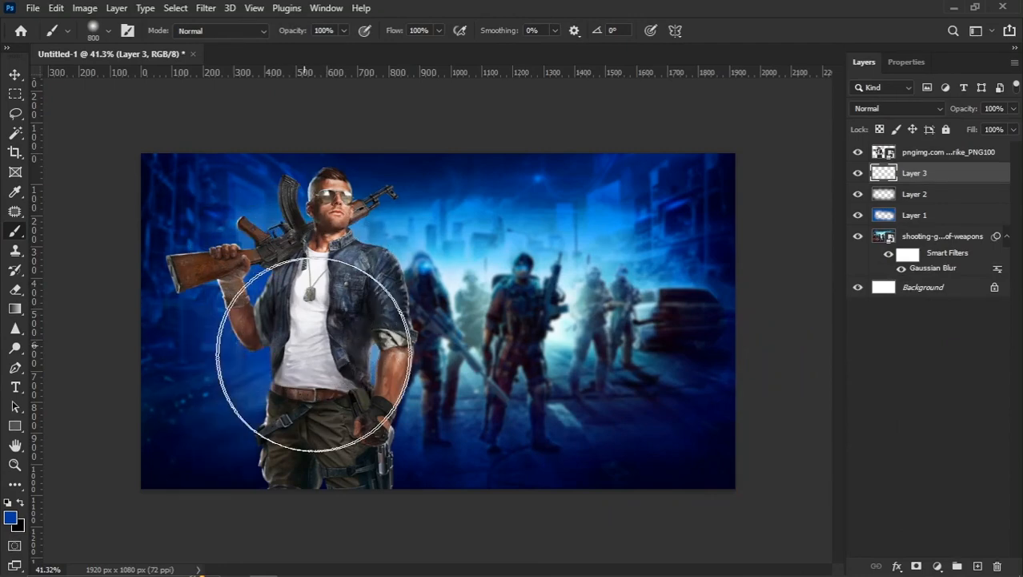
drag(339, 291, 331, 370)
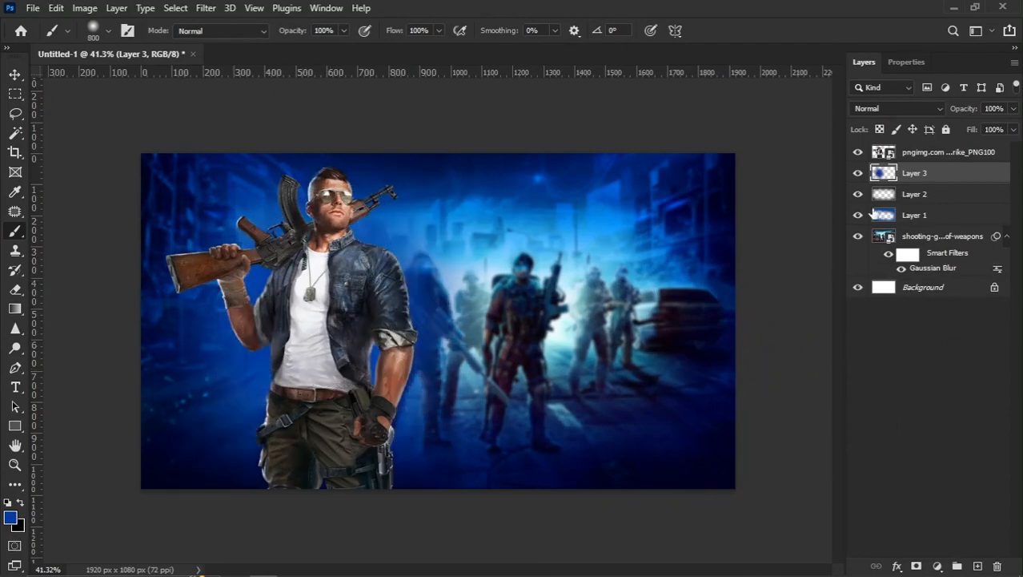
click(877, 110)
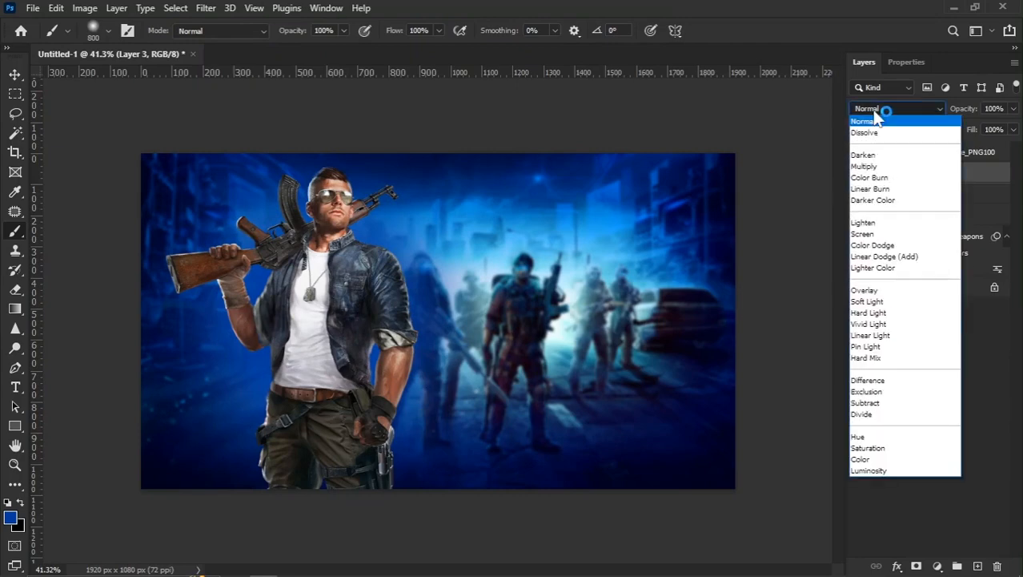
click(868, 313)
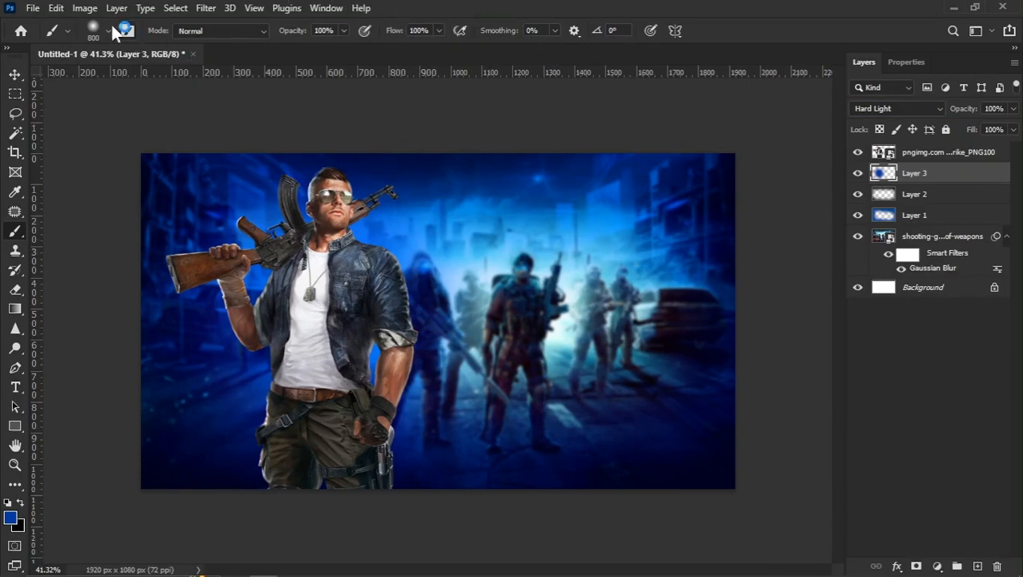
Apply a Hue/Saturation adjustment to the blue glow layer with hue -11 and saturation +15
click(84, 8)
mouse_move(92, 46)
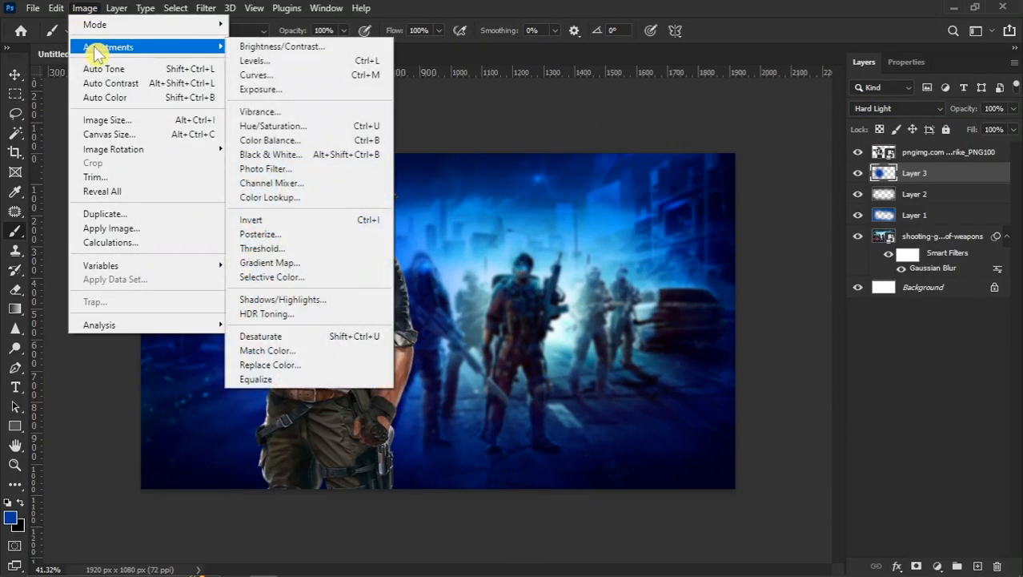
click(281, 126)
drag(657, 423, 661, 454)
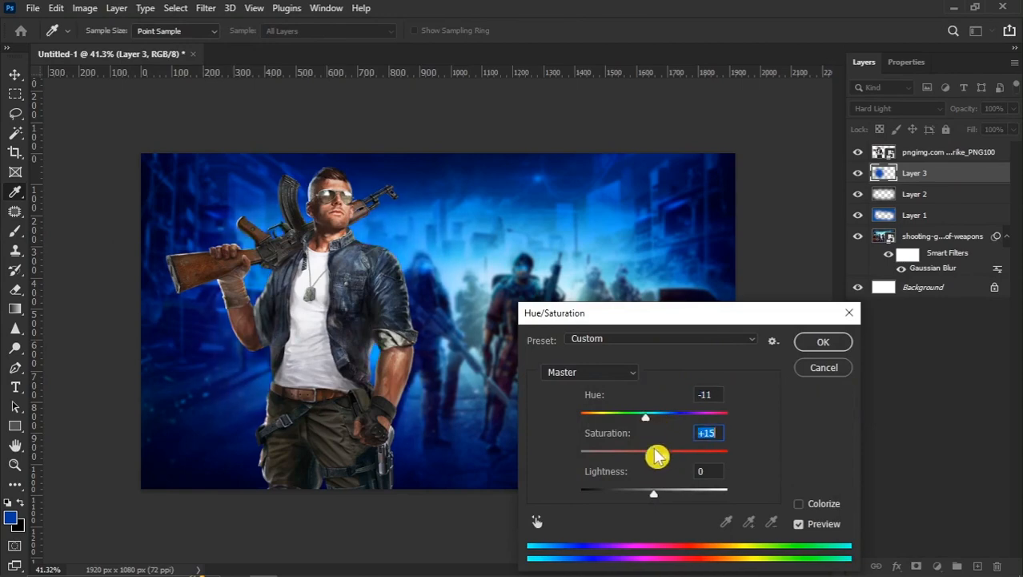
click(820, 352)
Change the brush's foreground color to the lighter blue 0053a1 and add a new layer above the blue glow layer
key(b)
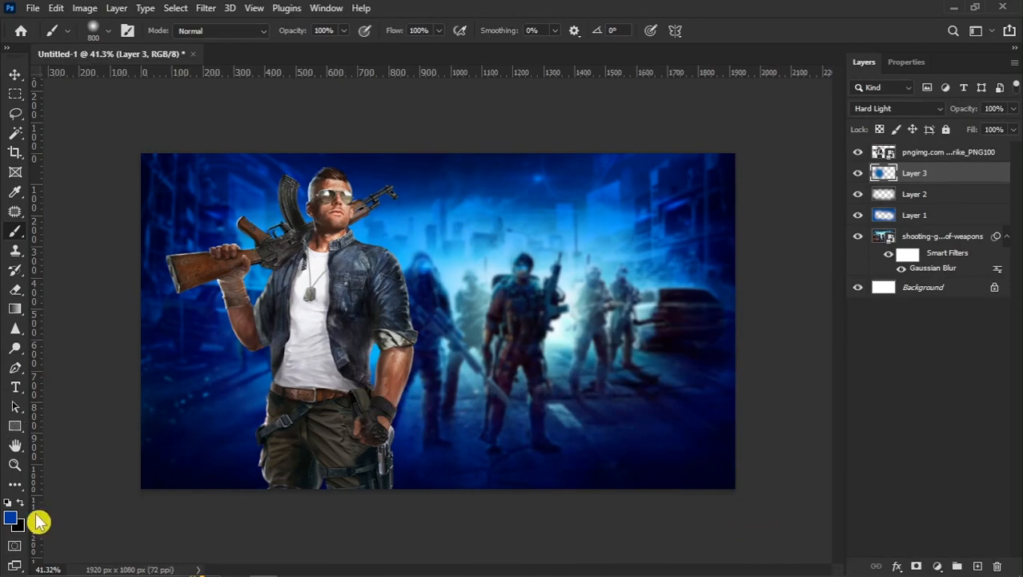
click(11, 517)
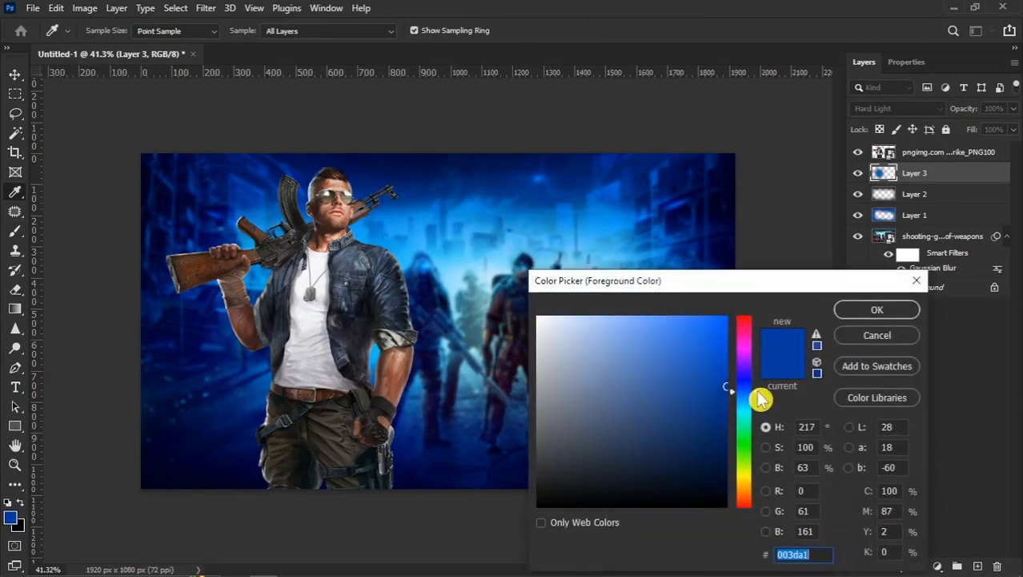
drag(752, 393, 750, 397)
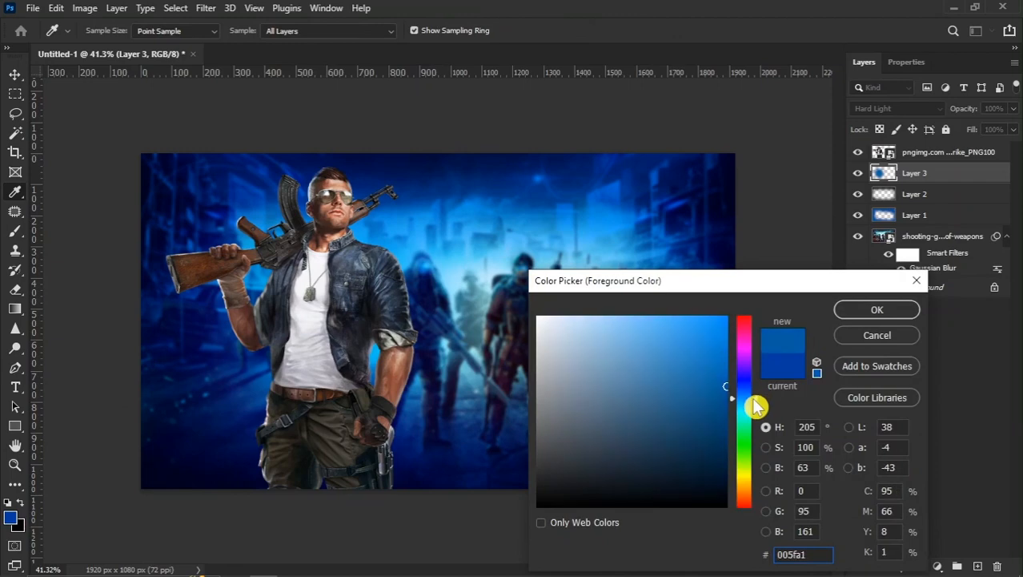
click(851, 312)
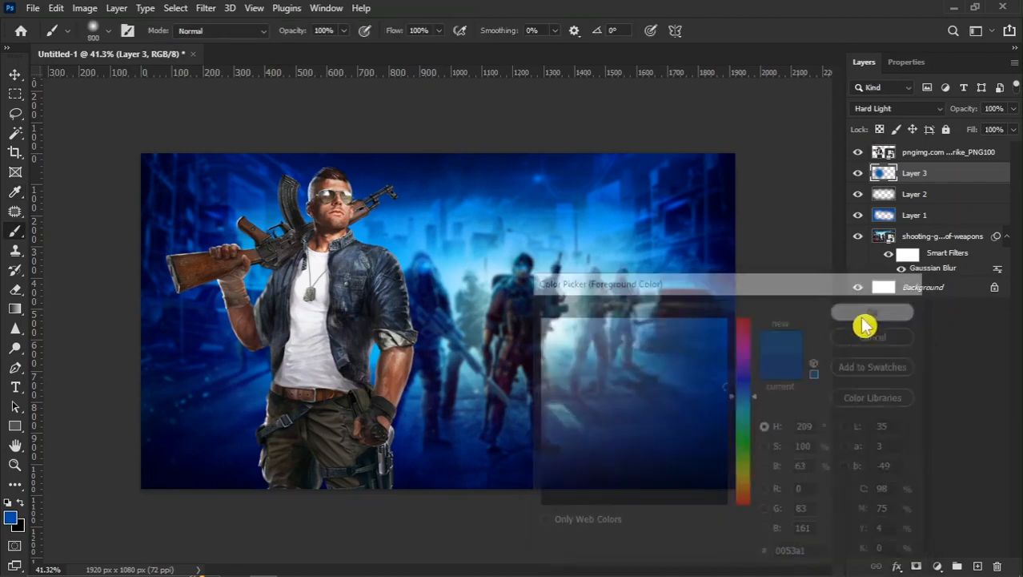
click(978, 566)
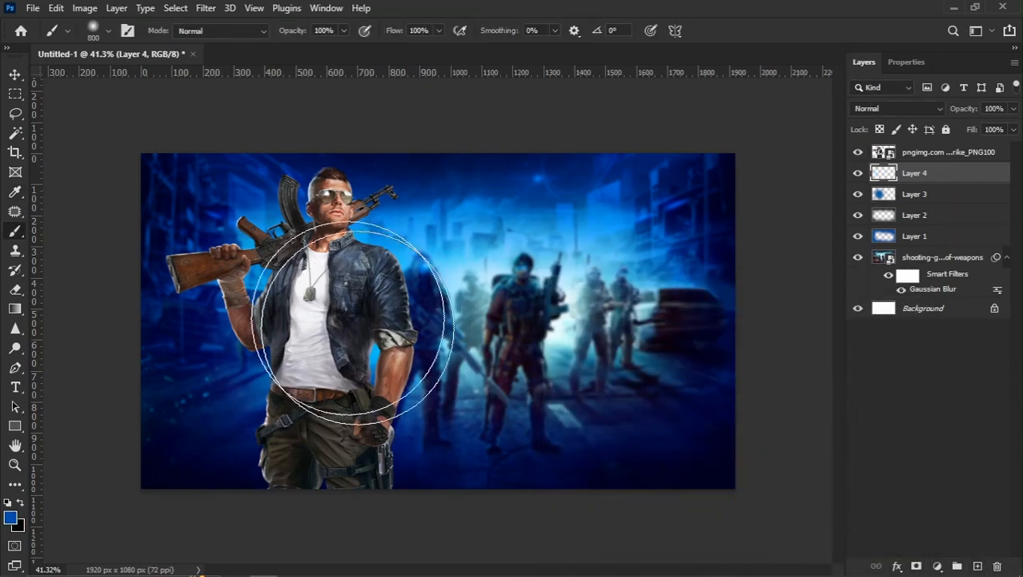
Paint a second blue glow behind the character on the new layer and set its blending mode to Screen
mouse_move(292, 258)
mouse_down()
mouse_move(274, 331)
mouse_move(365, 320)
mouse_move(324, 270)
mouse_up()
click(900, 110)
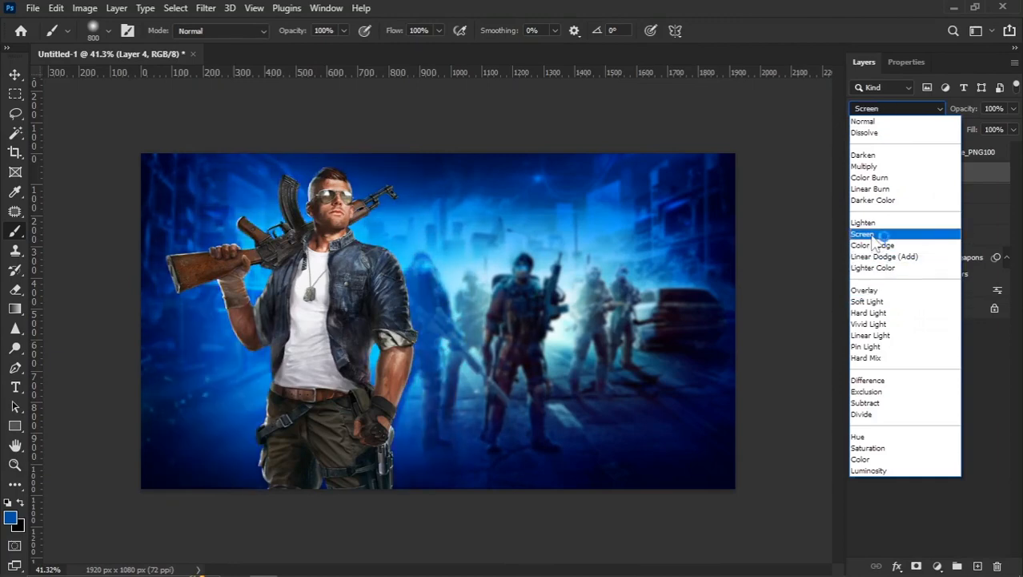
click(876, 235)
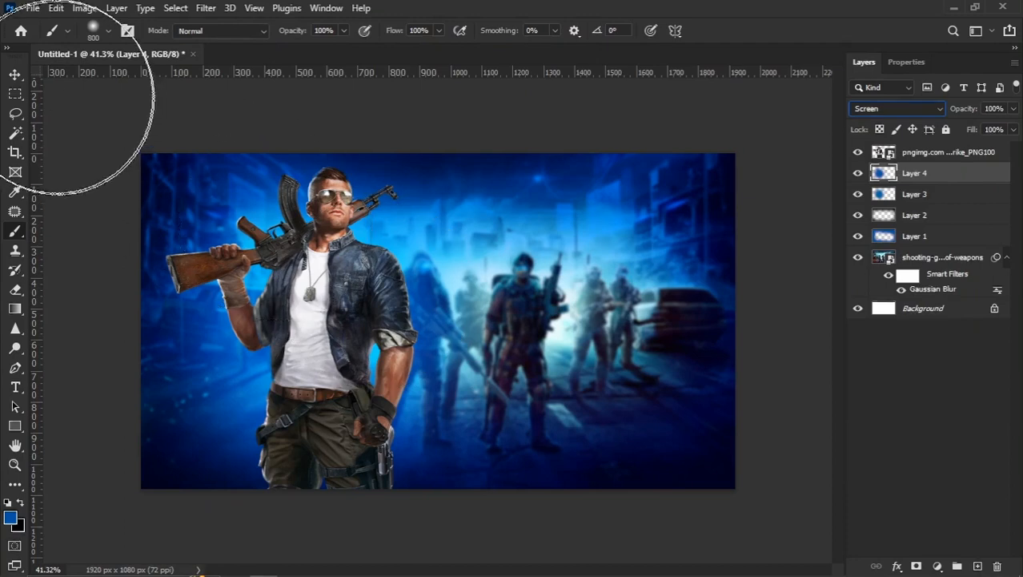
click(14, 74)
drag(388, 349, 392, 349)
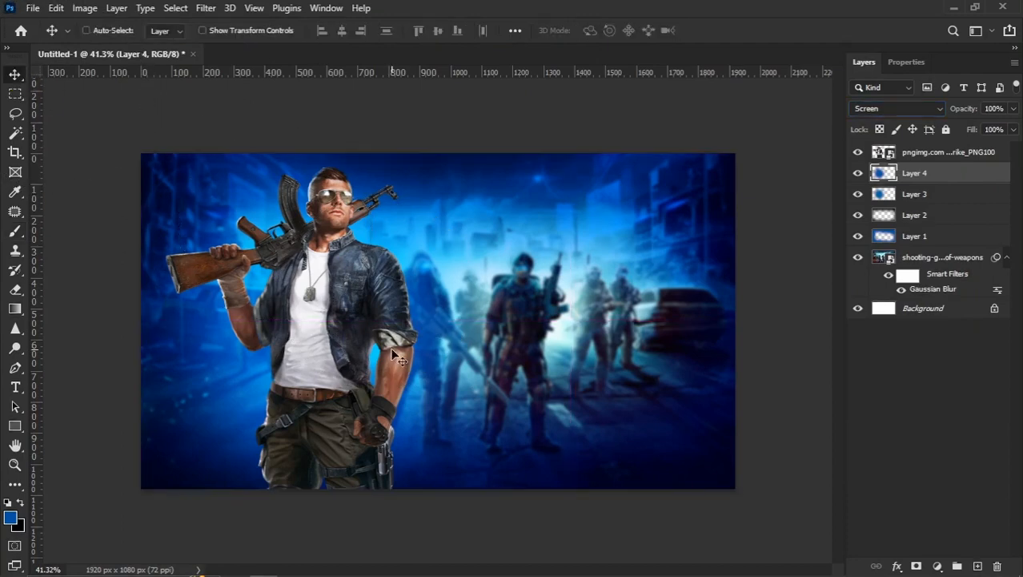
Add another new layer directly beneath the character and set the foreground color to white
click(977, 566)
click(12, 518)
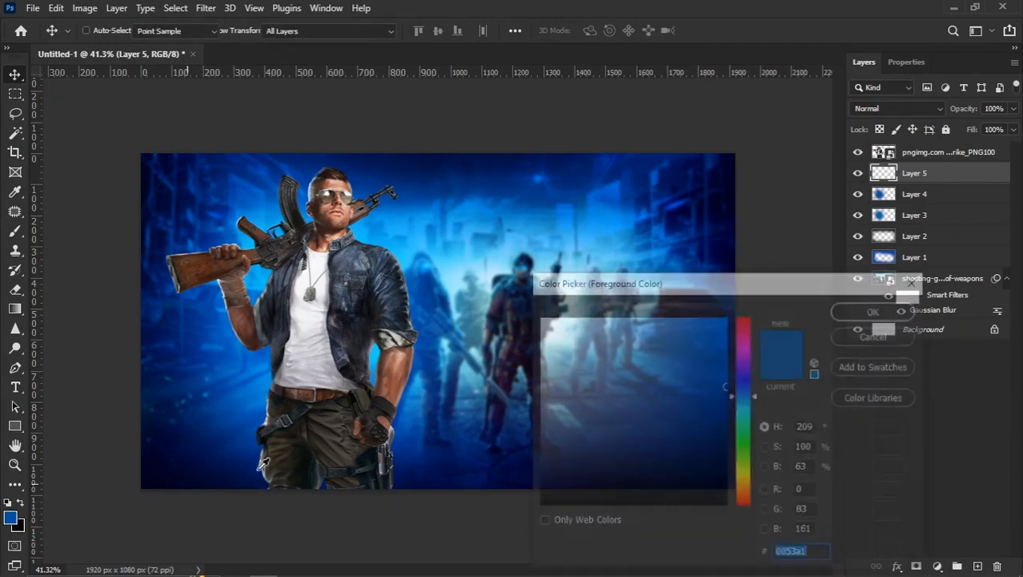
drag(603, 397, 537, 317)
click(886, 309)
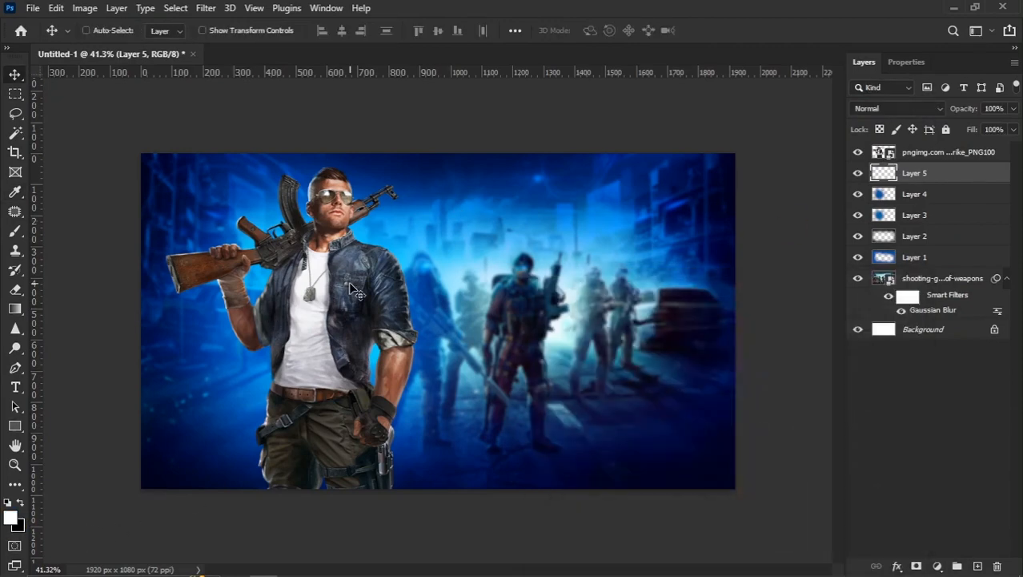
Paint a white glow around the character's outline on the new layer with a soft brush, going from size 250 up to 400
key(b)
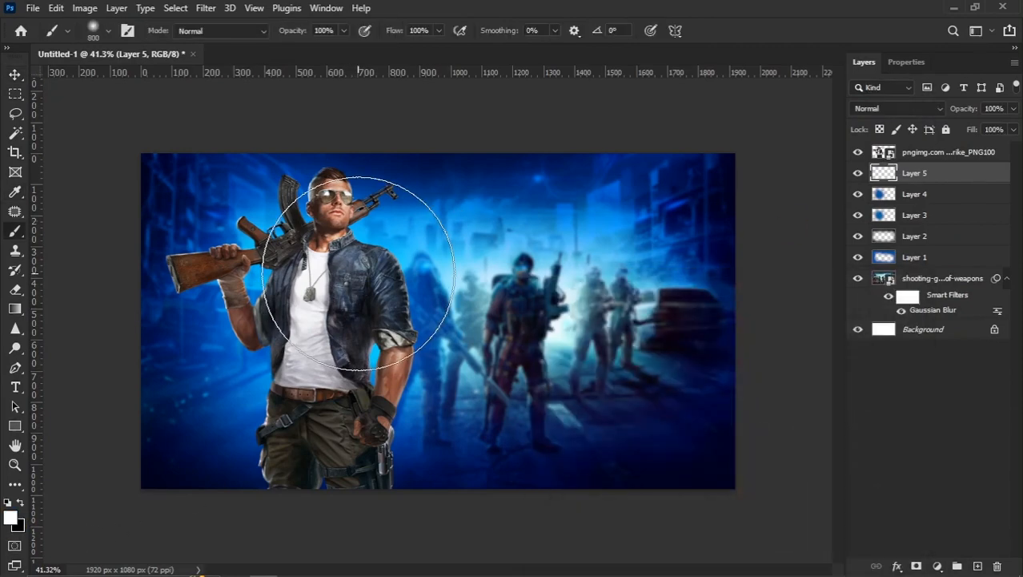
key(bracketleft)
key(bracketleft)
key(bracketleft)
key(bracketleft)
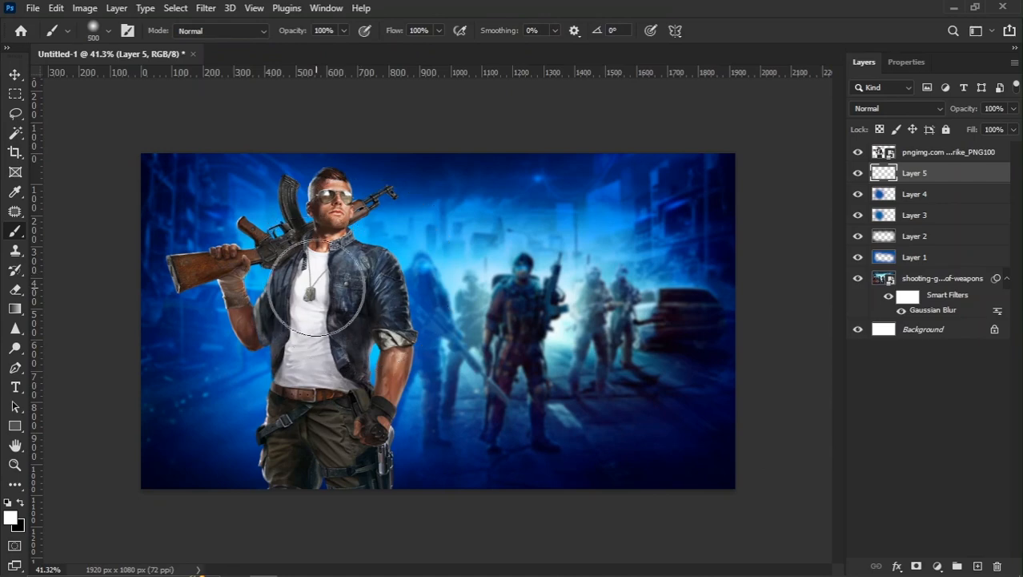
scroll(275, 314, up, 1)
key(bracketleft)
key(bracketleft)
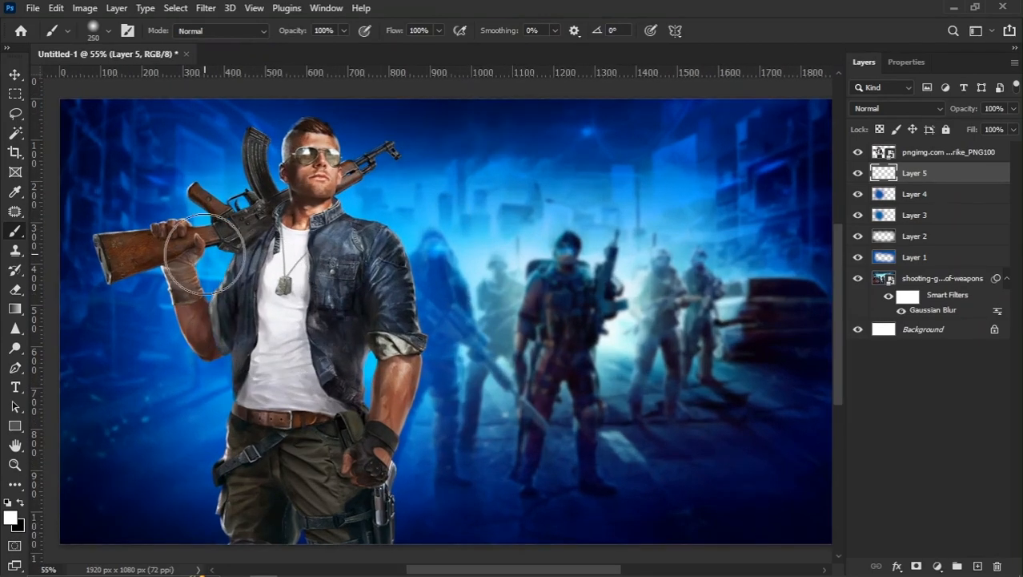
click(171, 277)
mouse_move(171, 277)
mouse_down()
mouse_move(213, 335)
mouse_move(229, 496)
mouse_move(258, 537)
mouse_up()
key(bracketright)
mouse_move(212, 280)
mouse_down()
mouse_move(296, 173)
mouse_move(368, 209)
mouse_up()
key(bracketright)
mouse_move(383, 351)
mouse_down()
mouse_move(350, 404)
mouse_move(342, 536)
mouse_up()
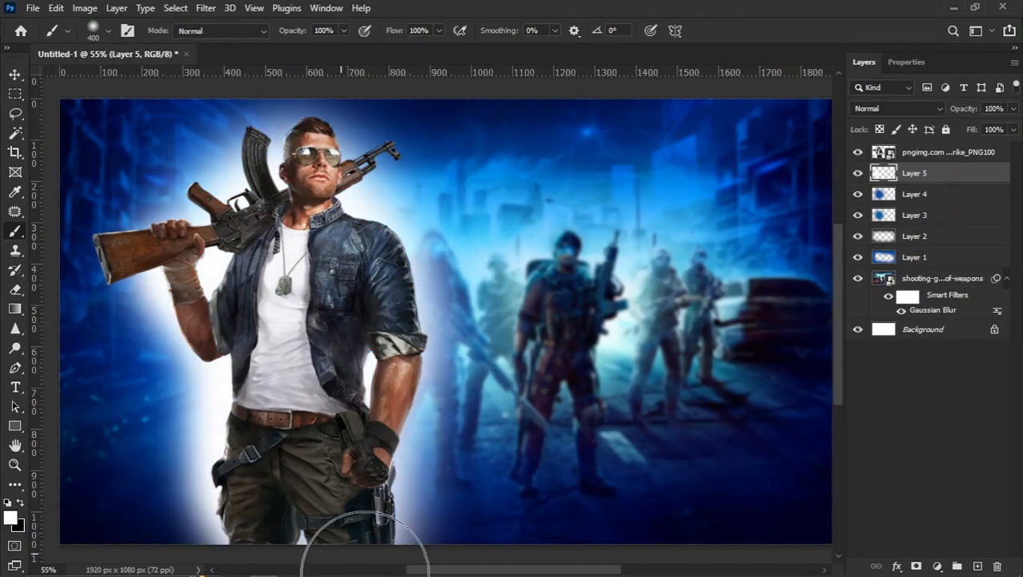
scroll(219, 309, down, 2)
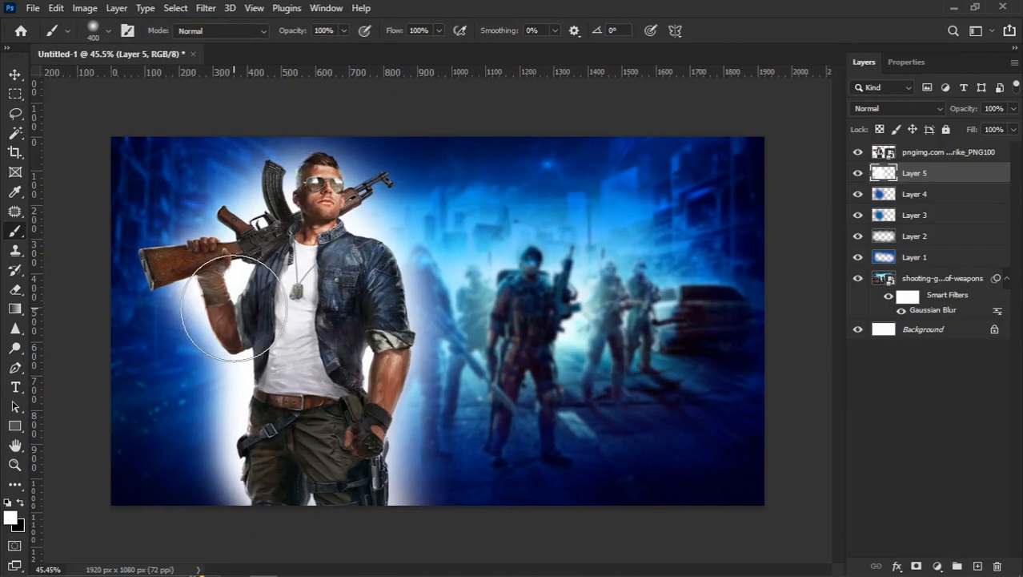
Set the blending mode of the white glow layer to Overlay, and select the character layer
click(901, 109)
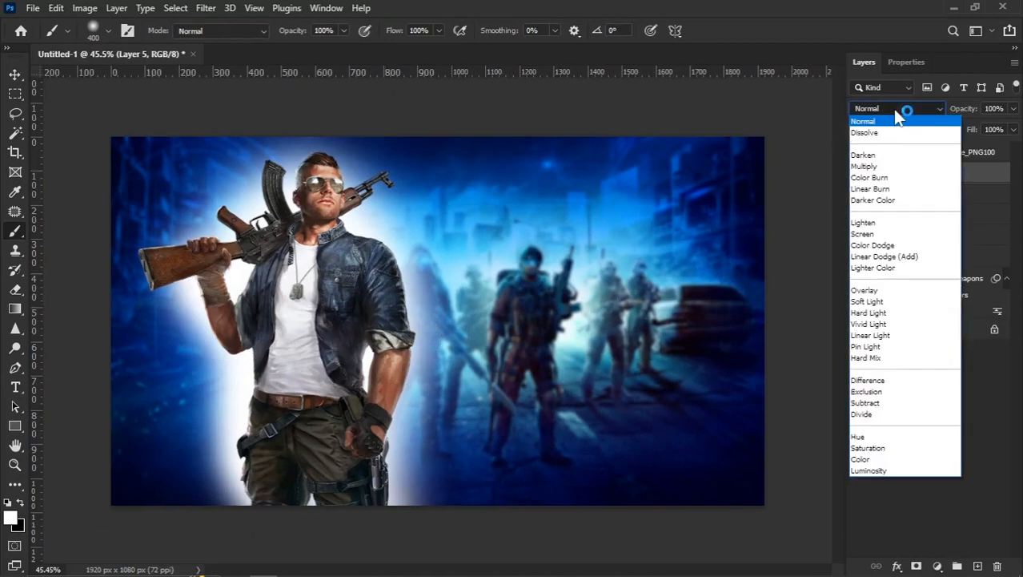
click(872, 290)
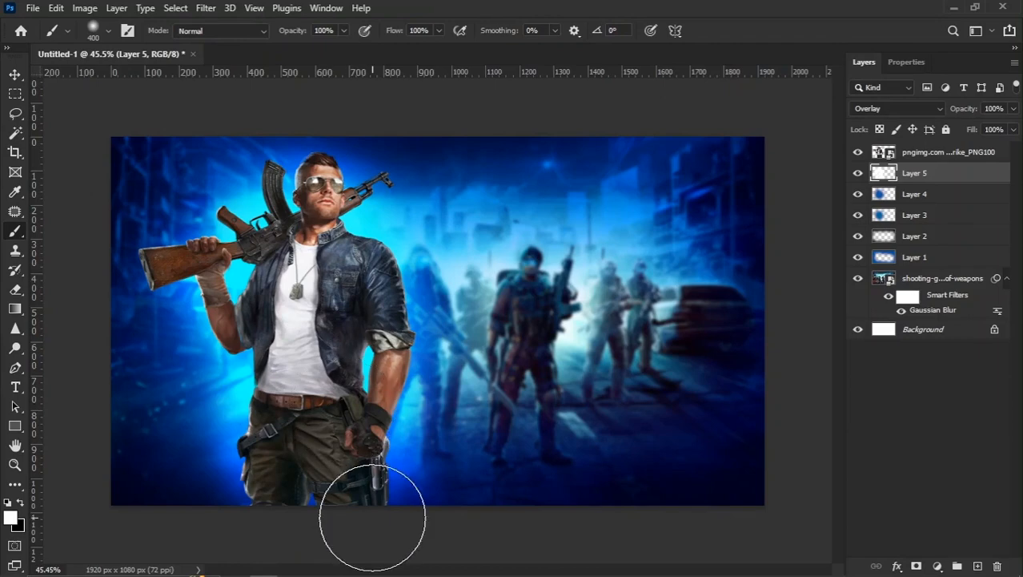
key(v)
scroll(118, 192, down, 2)
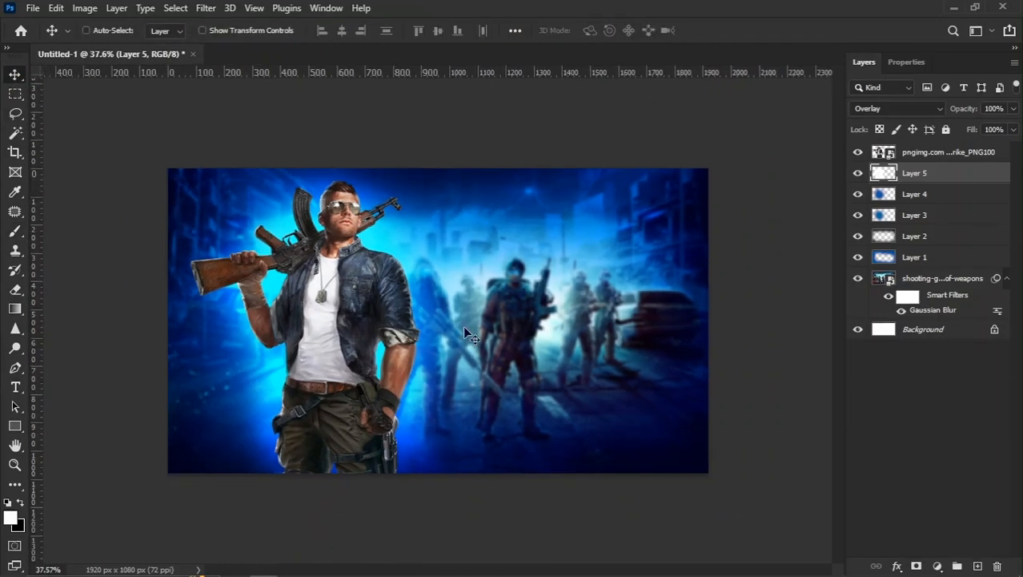
scroll(548, 339, up, 2)
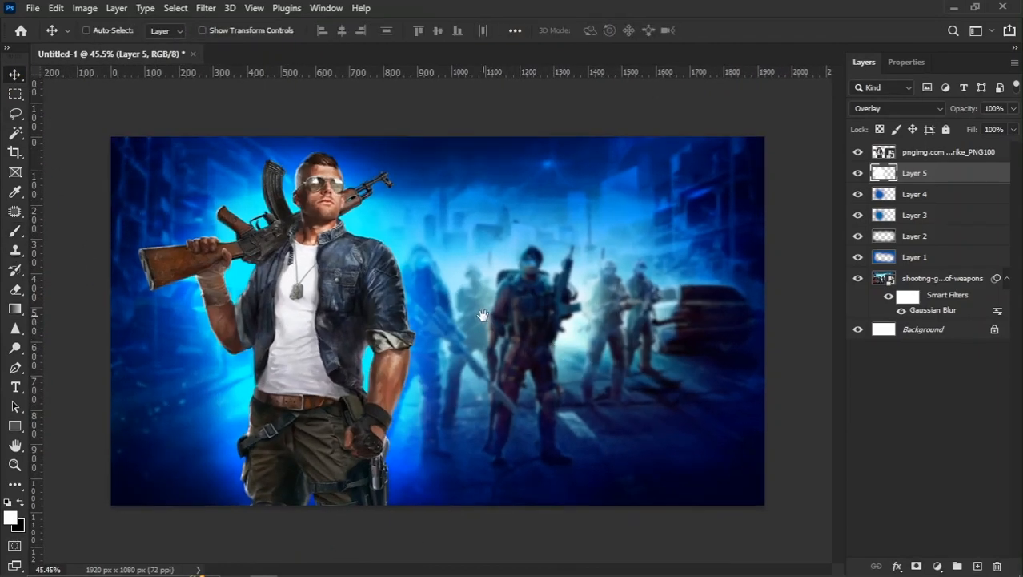
click(932, 153)
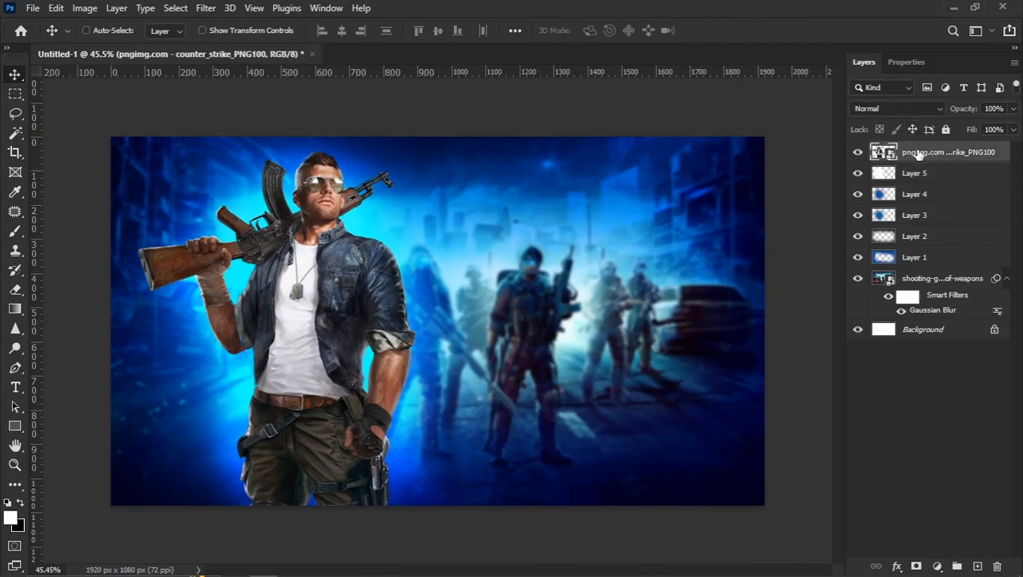
Add an Inner Glow layer style to the character, trying the Normal blend mode before settling on Overlay
right_click(919, 153)
click(746, 32)
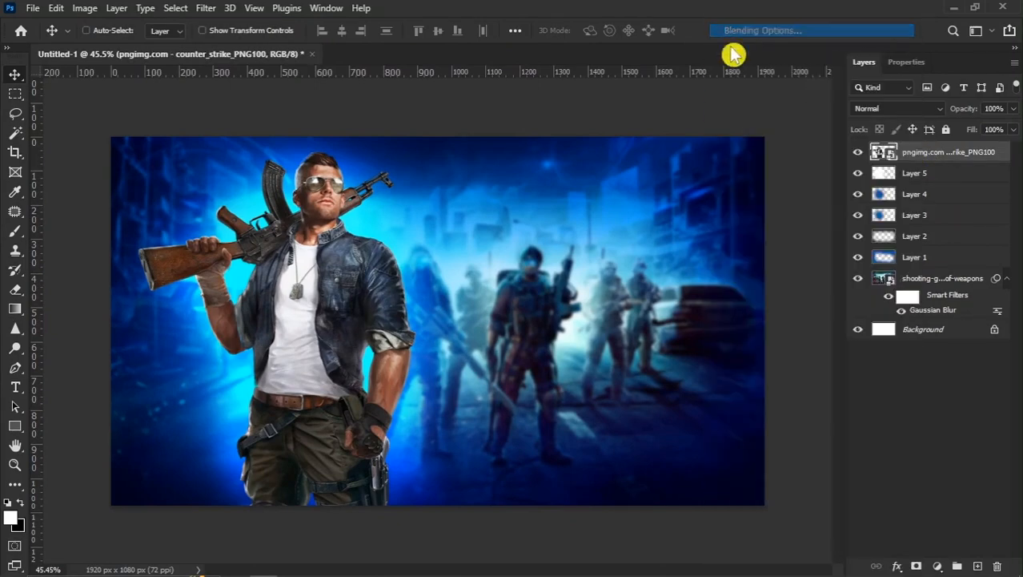
drag(308, 211, 546, 159)
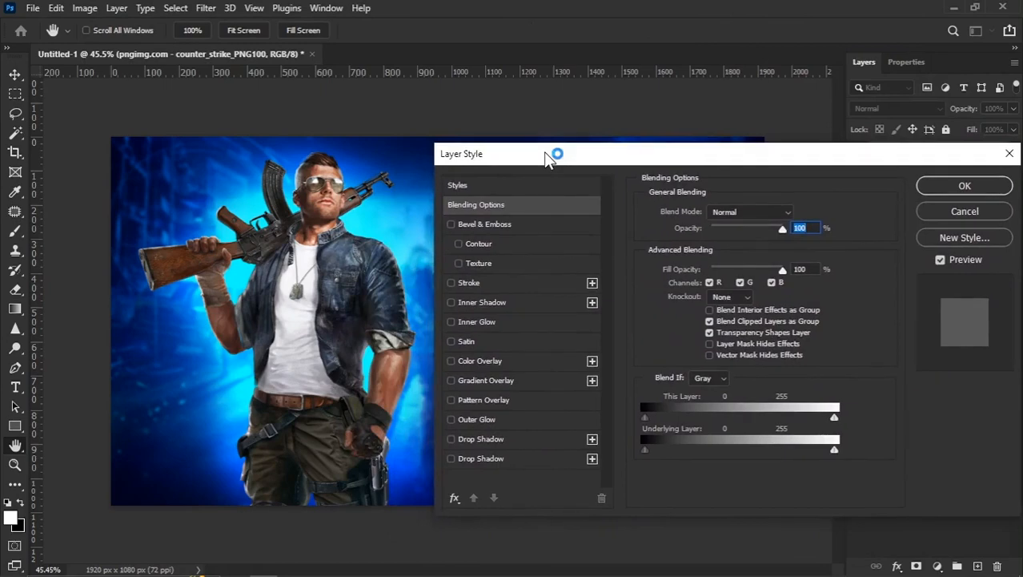
click(494, 328)
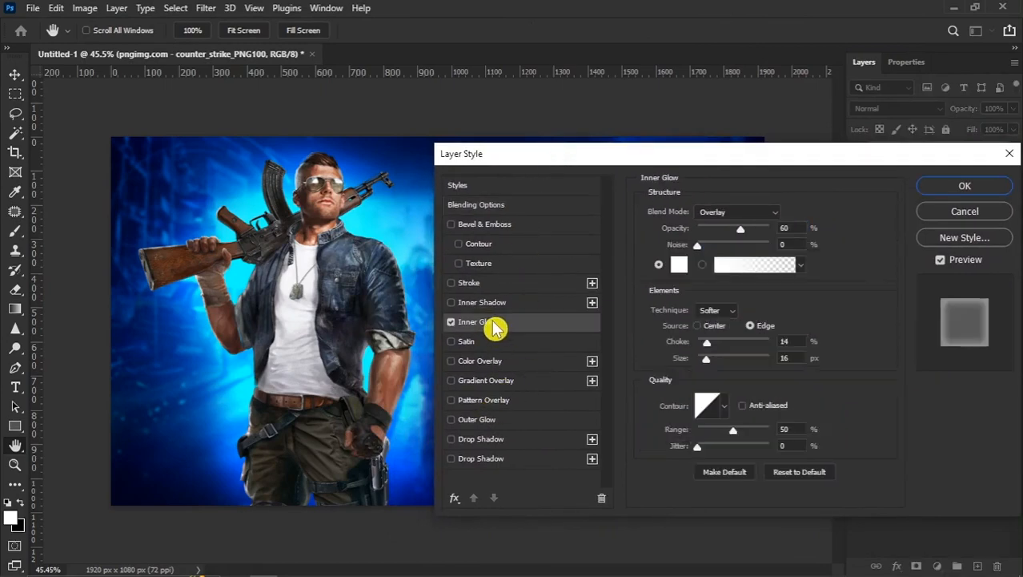
click(740, 211)
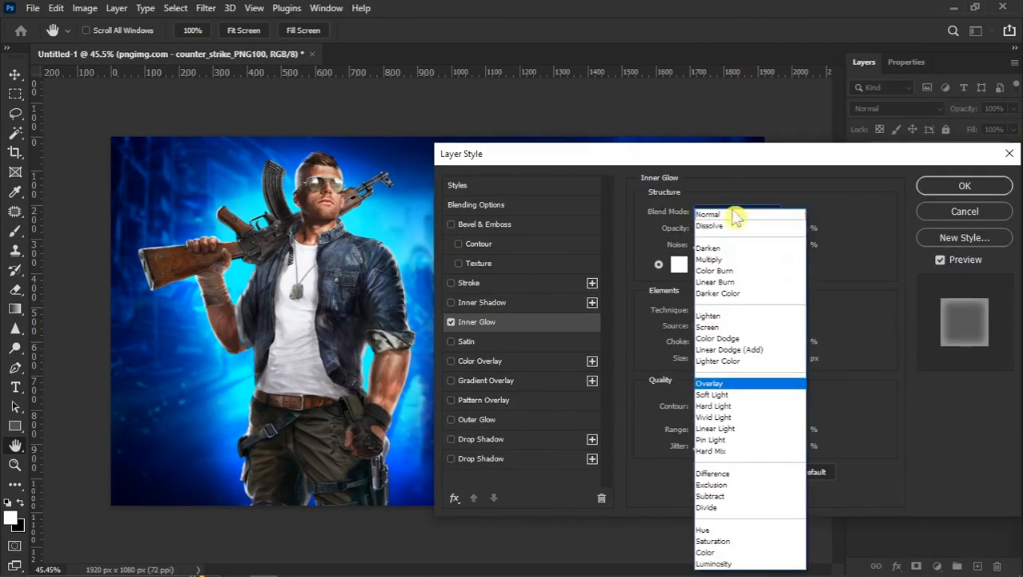
click(735, 214)
click(739, 214)
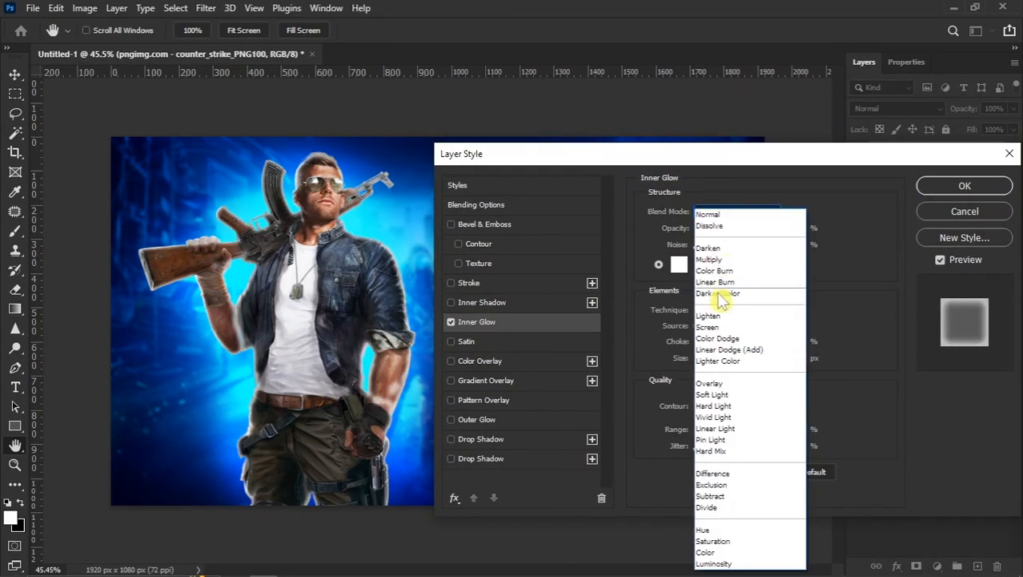
click(717, 389)
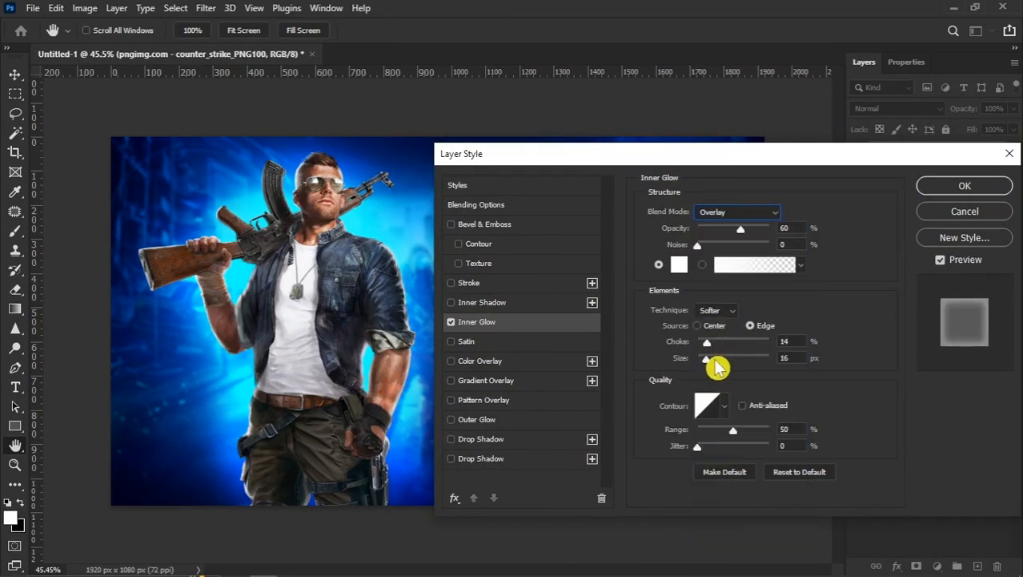
Set the character's Inner Glow to 70% opacity, 10% choke and 13 px size
drag(715, 350, 685, 354)
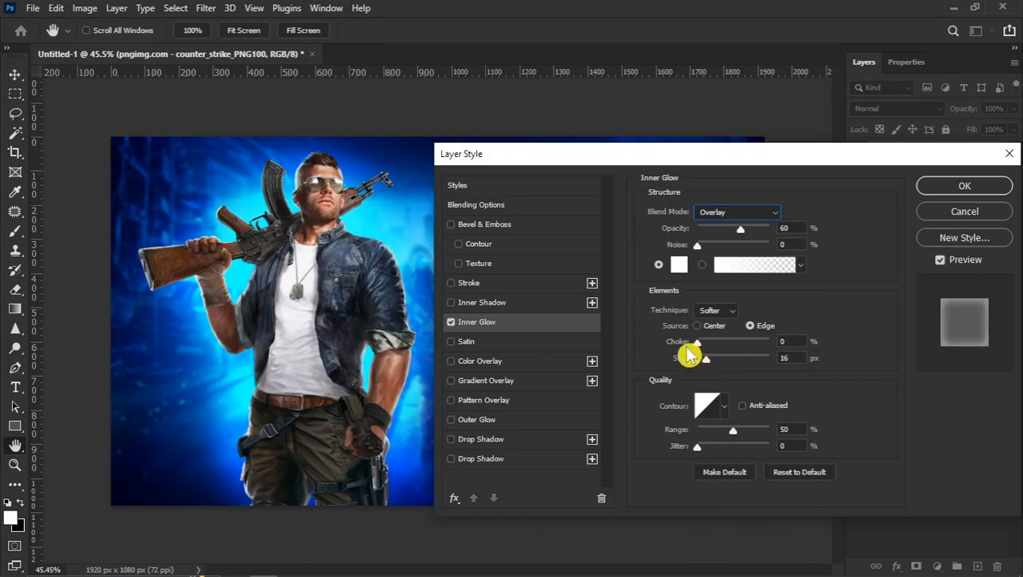
click(792, 340)
key(Up)
key(Up)
key(Up)
key(Up)
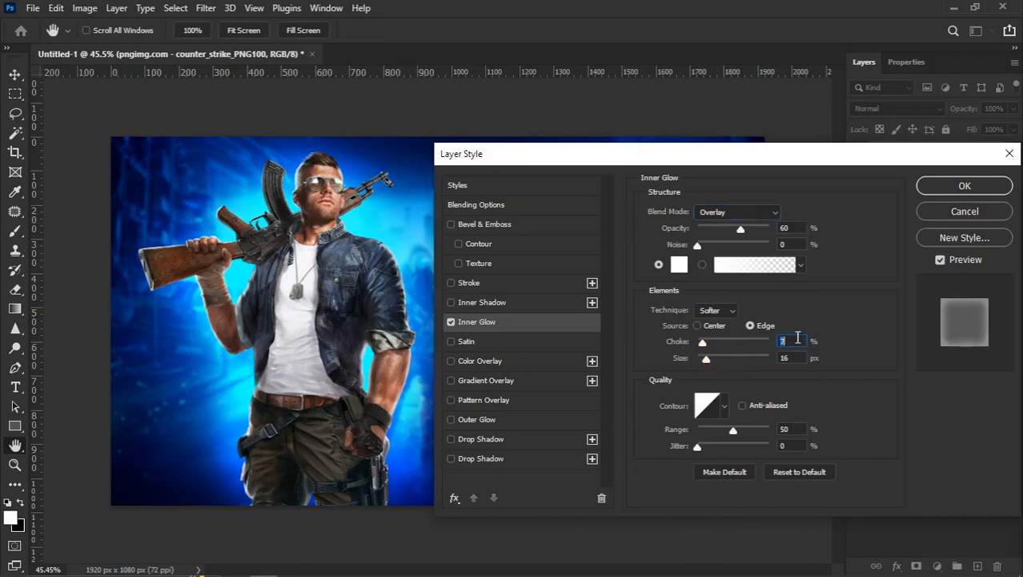
drag(795, 357, 770, 359)
drag(705, 361, 703, 360)
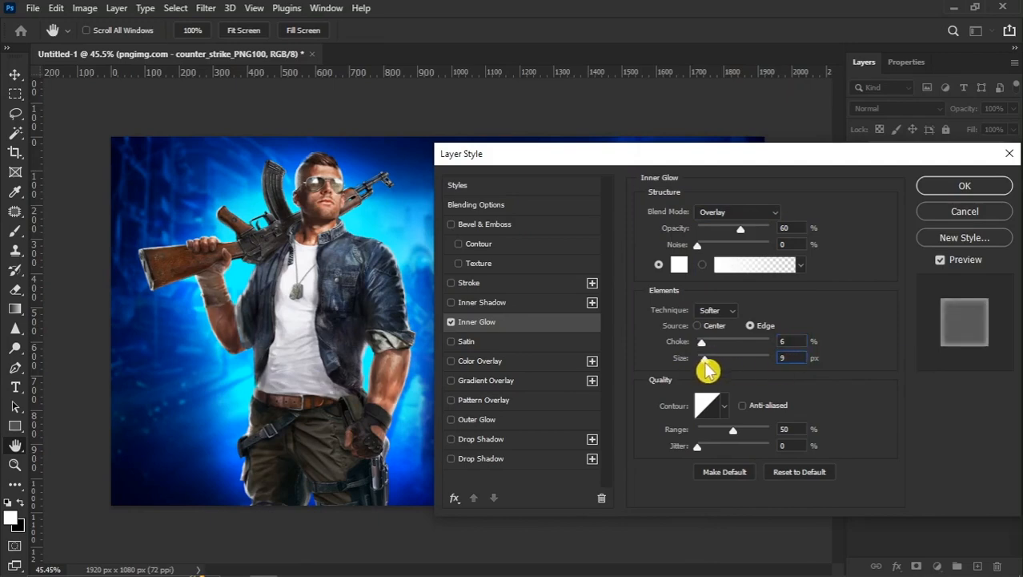
click(793, 359)
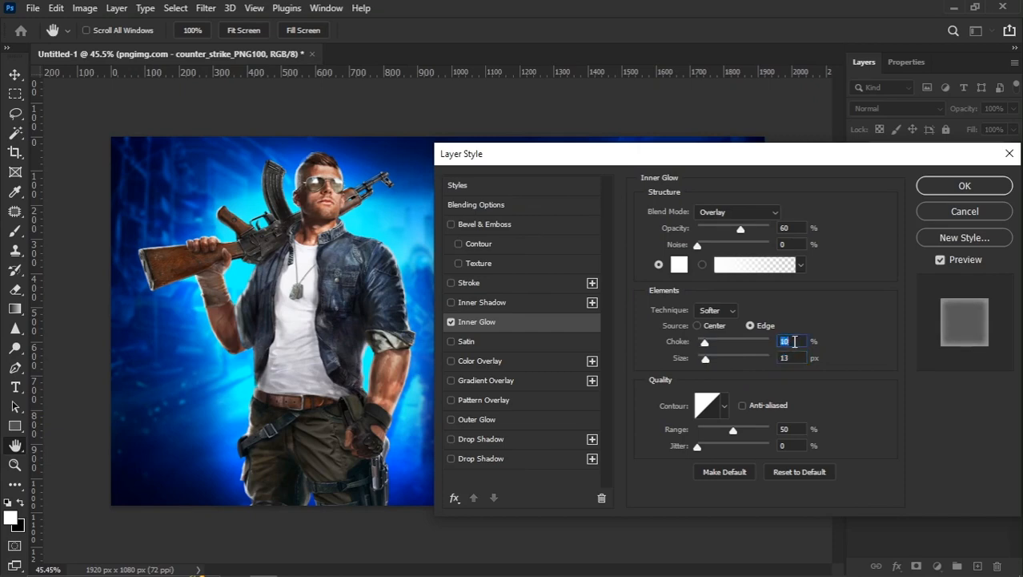
drag(741, 230, 750, 229)
Compare the character with the Inner Glow off and on, and apply the layer style with it enabled
click(453, 324)
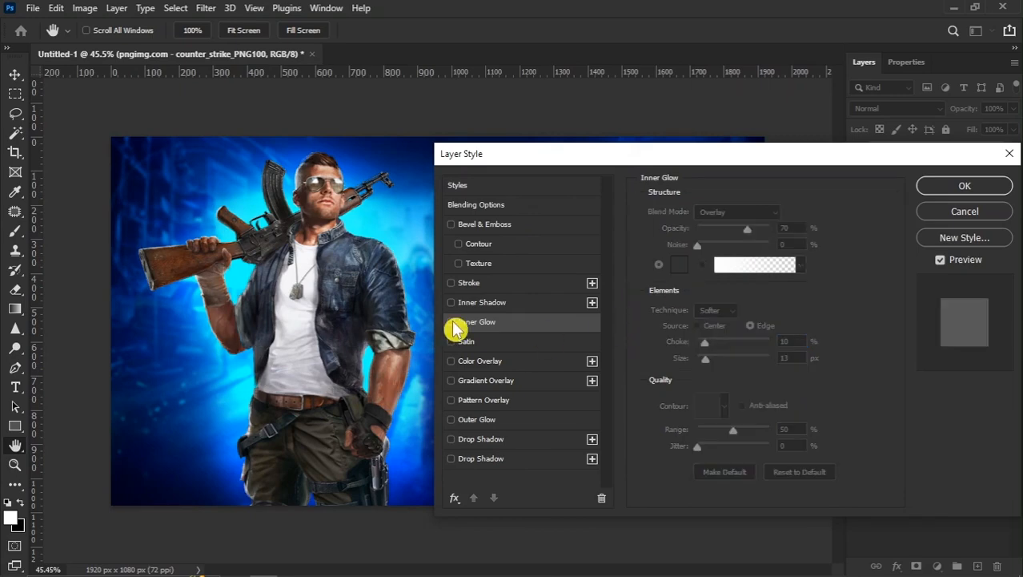
click(454, 323)
click(453, 323)
click(453, 324)
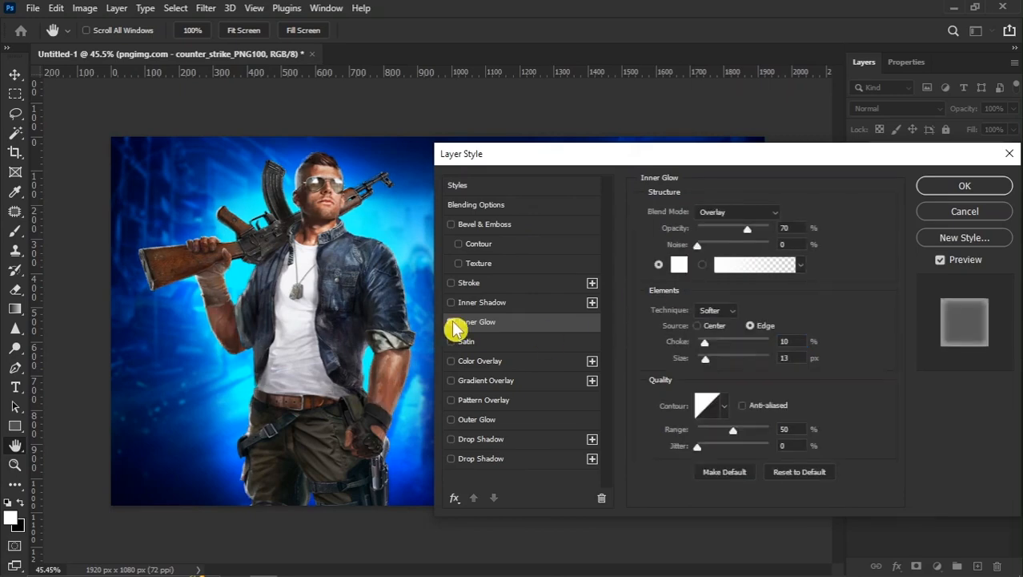
click(965, 185)
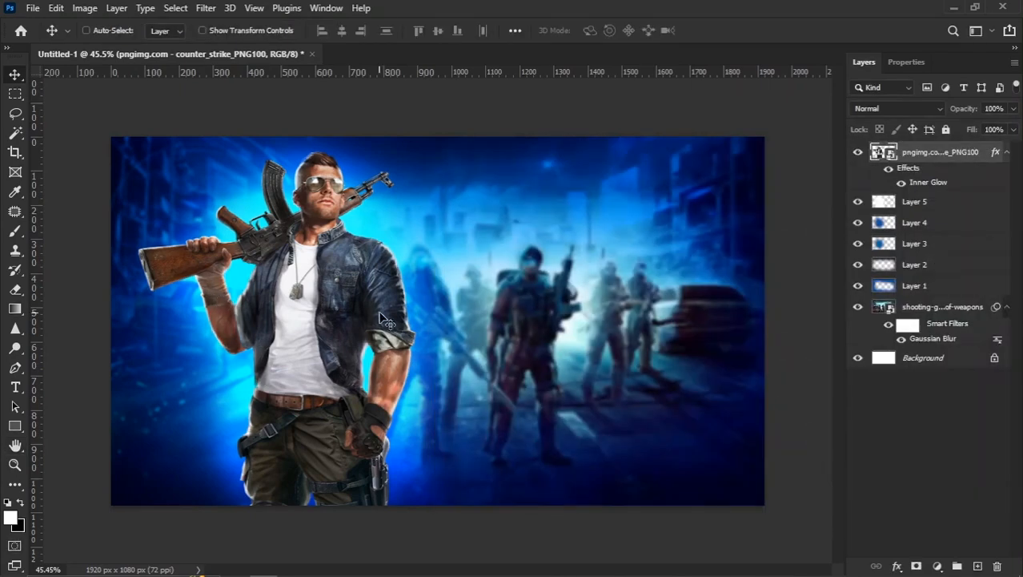
Add the white title text GAME in Burbank Big Condensed Bold to the empty area beside the character
key(ctrl+plus)
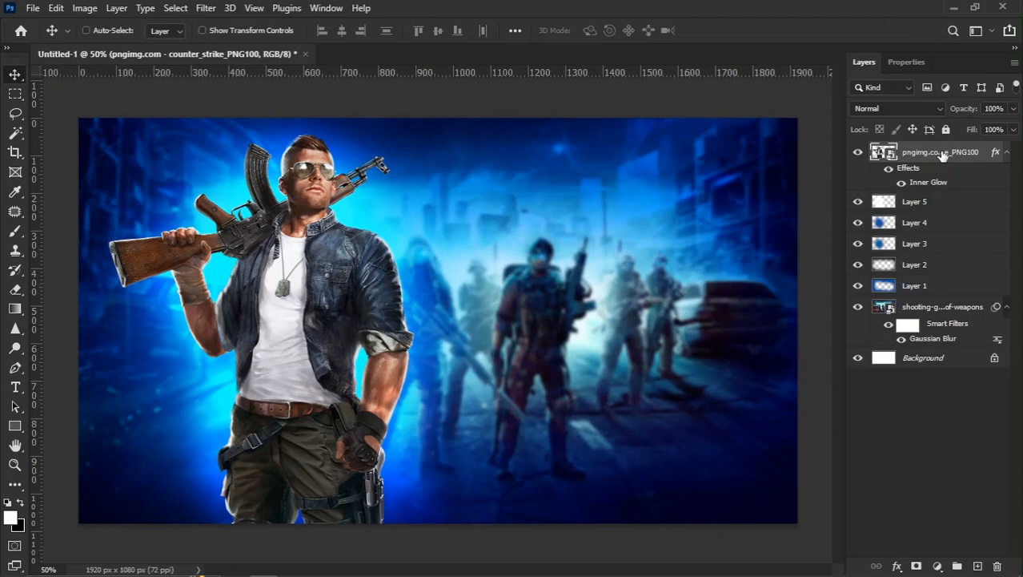
click(14, 387)
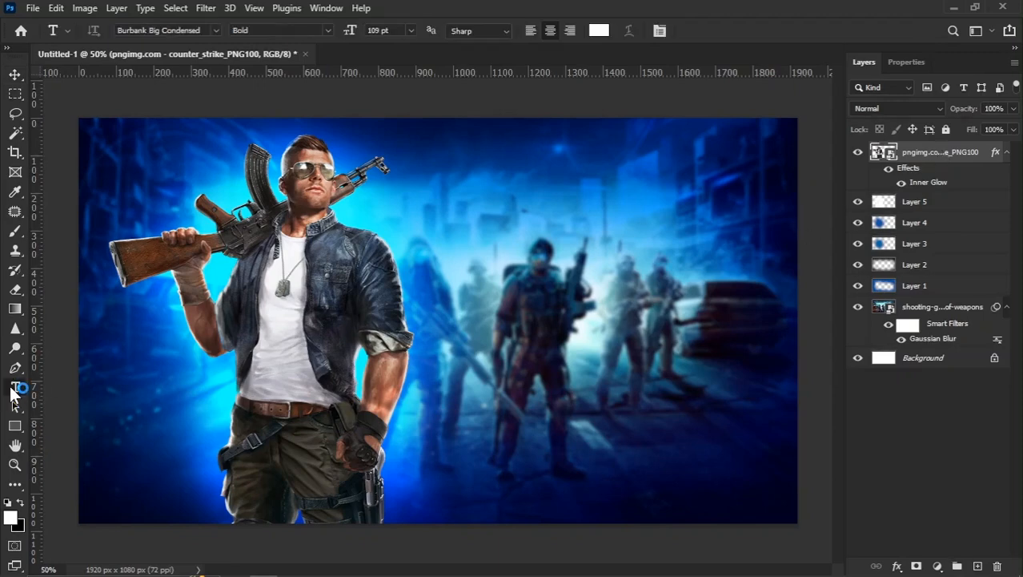
click(508, 264)
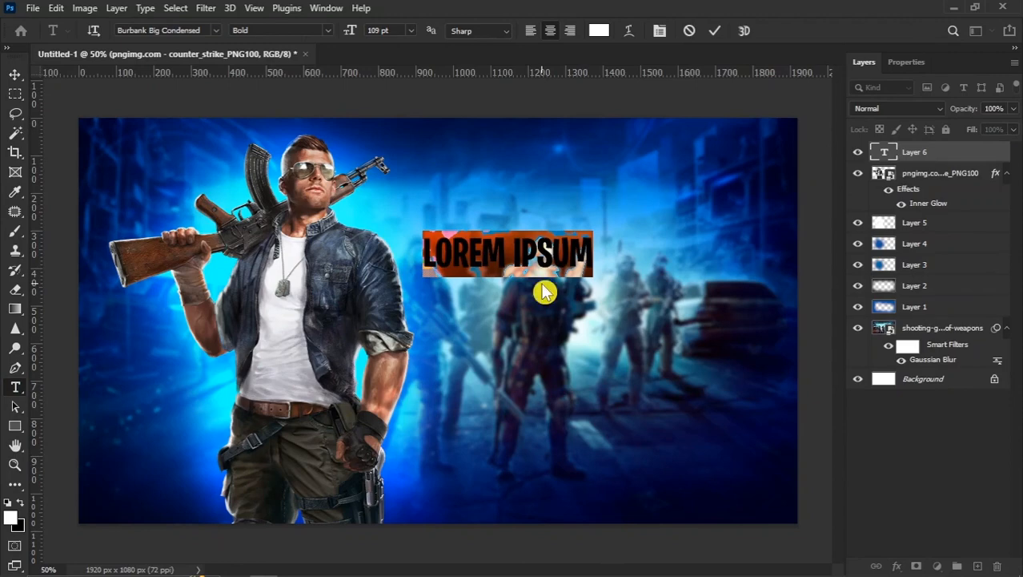
key(BackSpace)
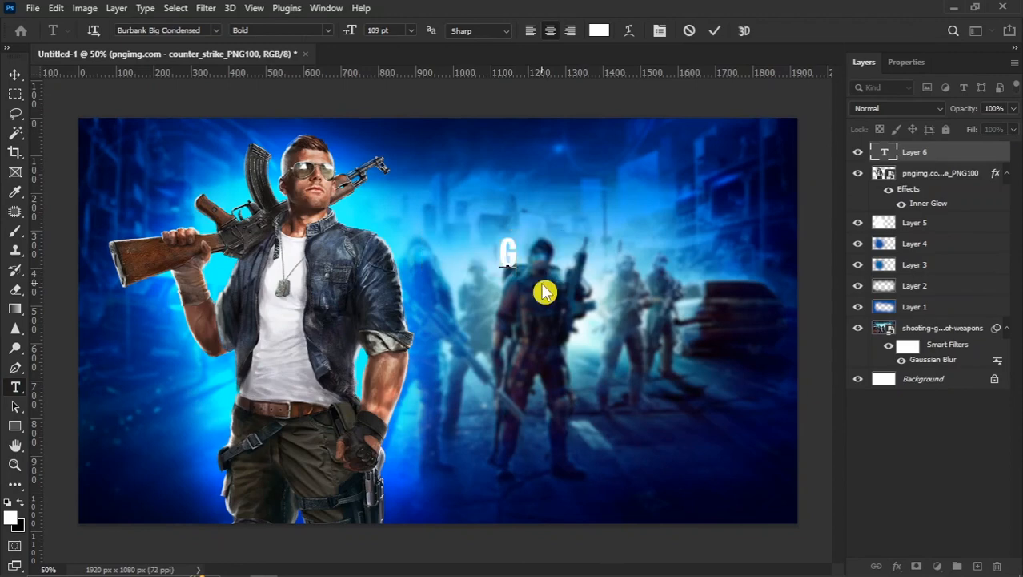
text(GAME)
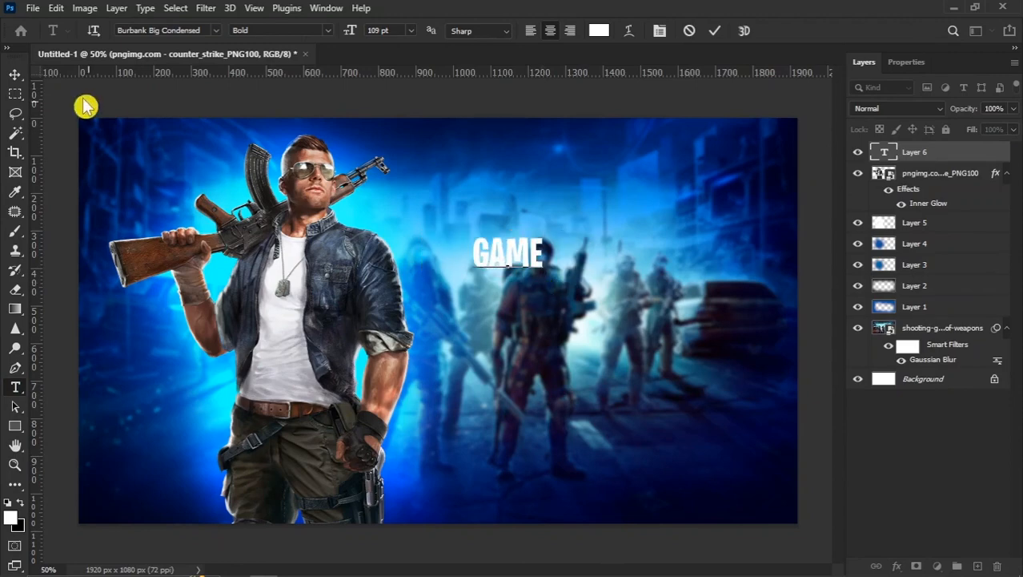
click(14, 74)
Enlarge the GAME text to about 447 pt and position it beside the character's upper body
key(ctrl+t)
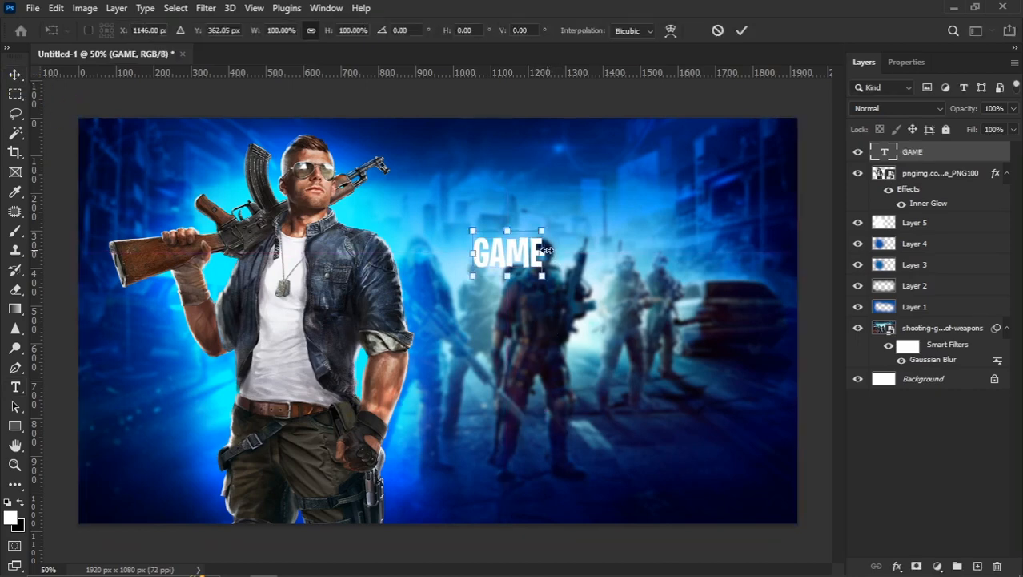
drag(545, 251, 658, 254)
drag(544, 271, 613, 275)
key(Return)
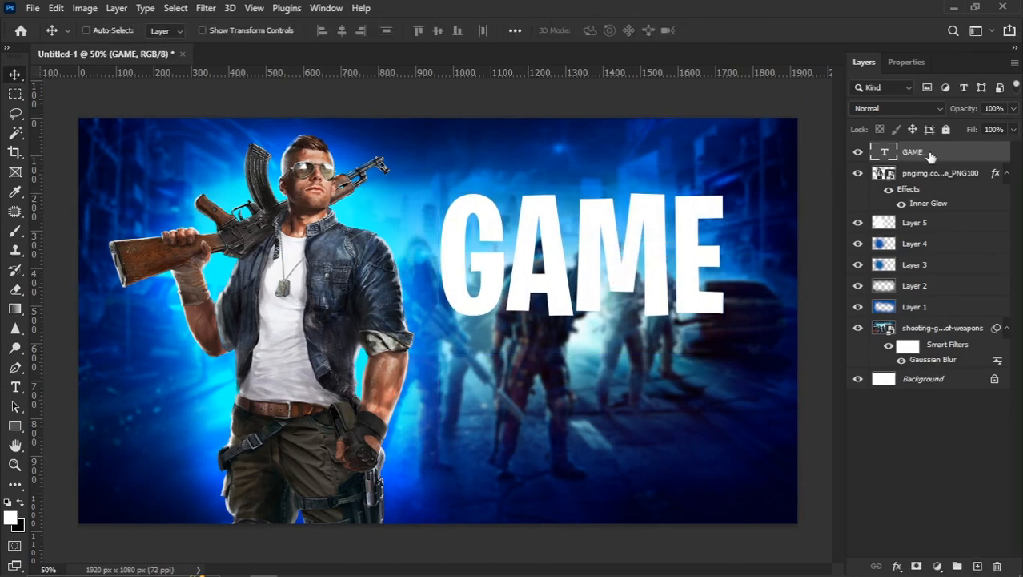
Duplicate the GAME text layer, place the copy below the original and change its wording to THUMBNAIL
drag(931, 156, 978, 566)
drag(602, 291, 605, 386)
key(t)
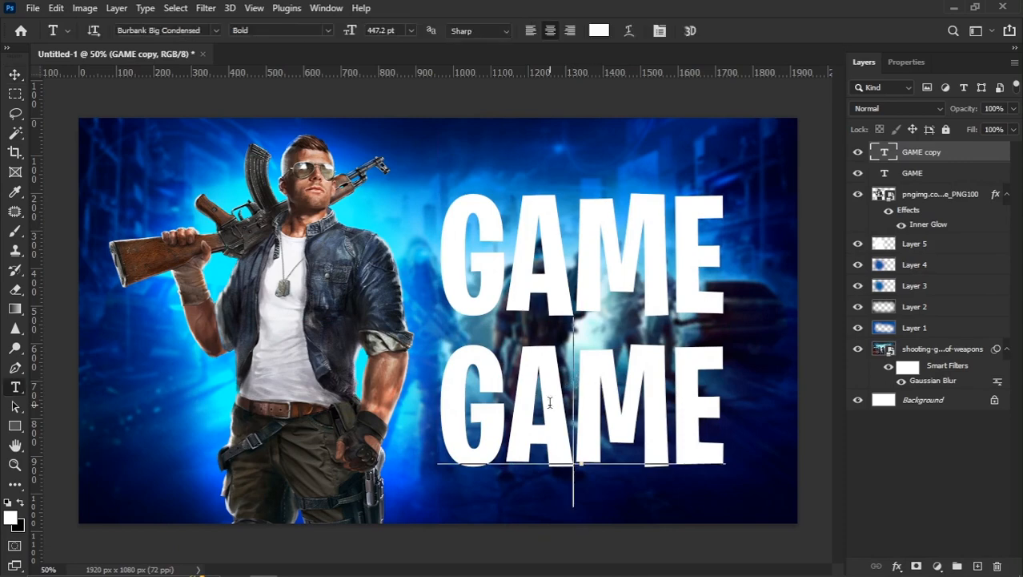
double_click(549, 402)
text(TH)
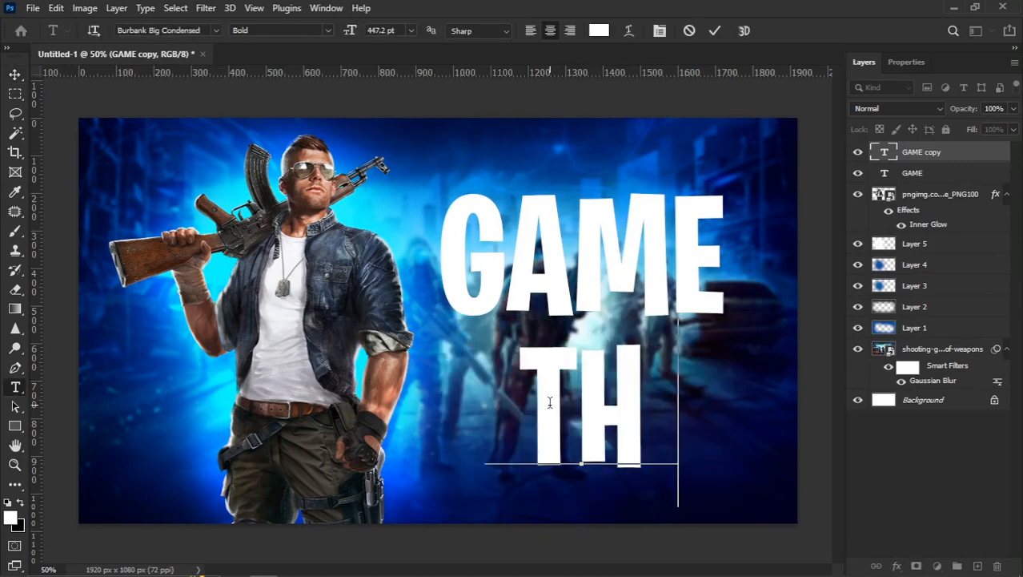
text(UMBNAIL)
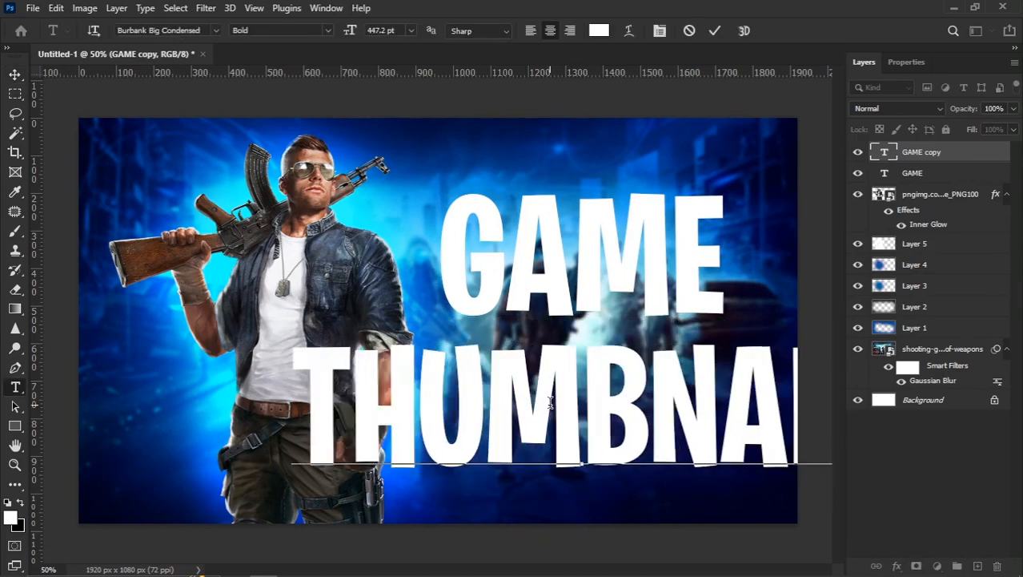
click(15, 75)
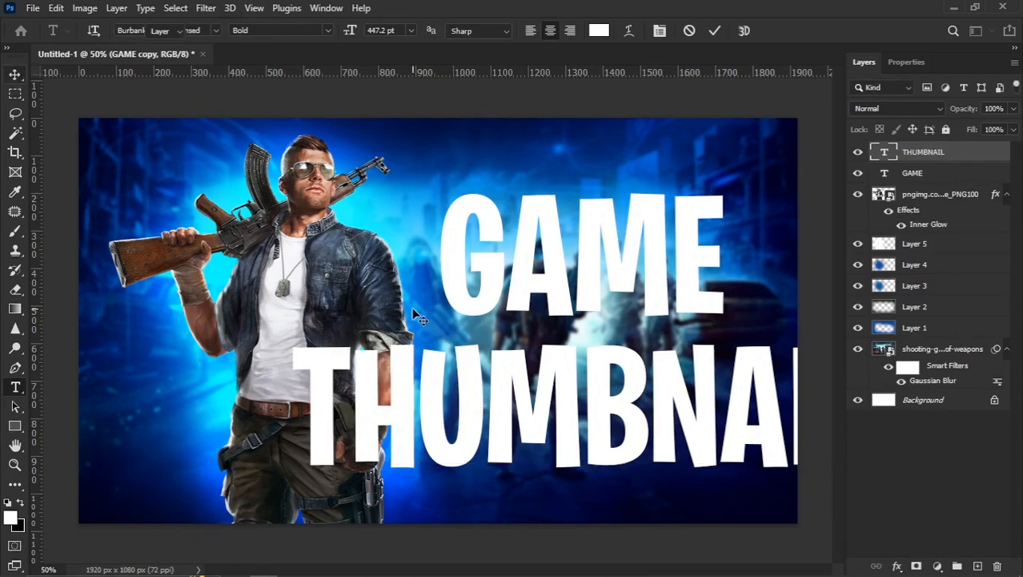
Scale the THUMBNAIL text to about 49% so it matches GAME's width, and move it directly beneath GAME
key(ctrl+t)
drag(291, 413, 442, 409)
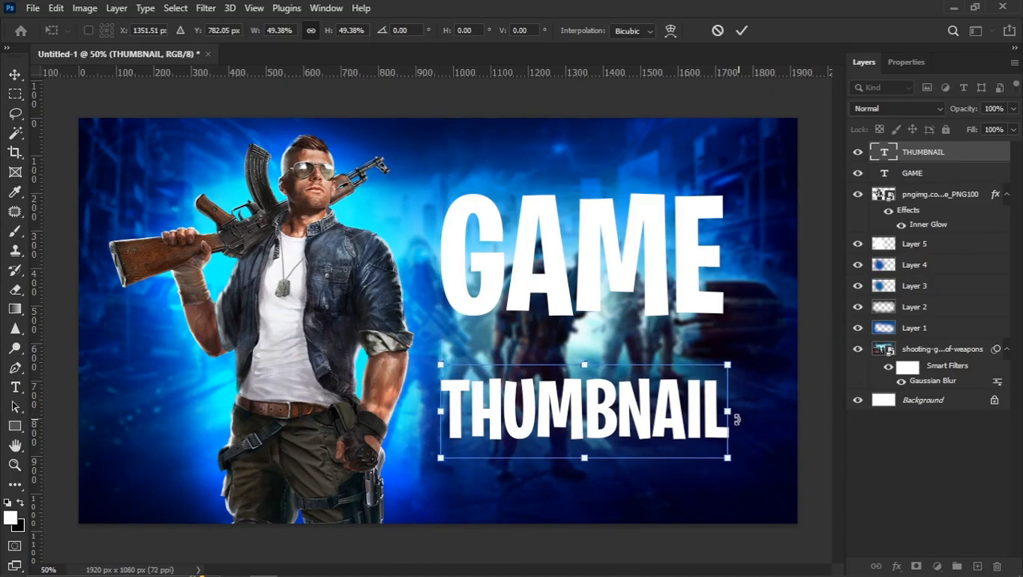
drag(727, 410, 727, 413)
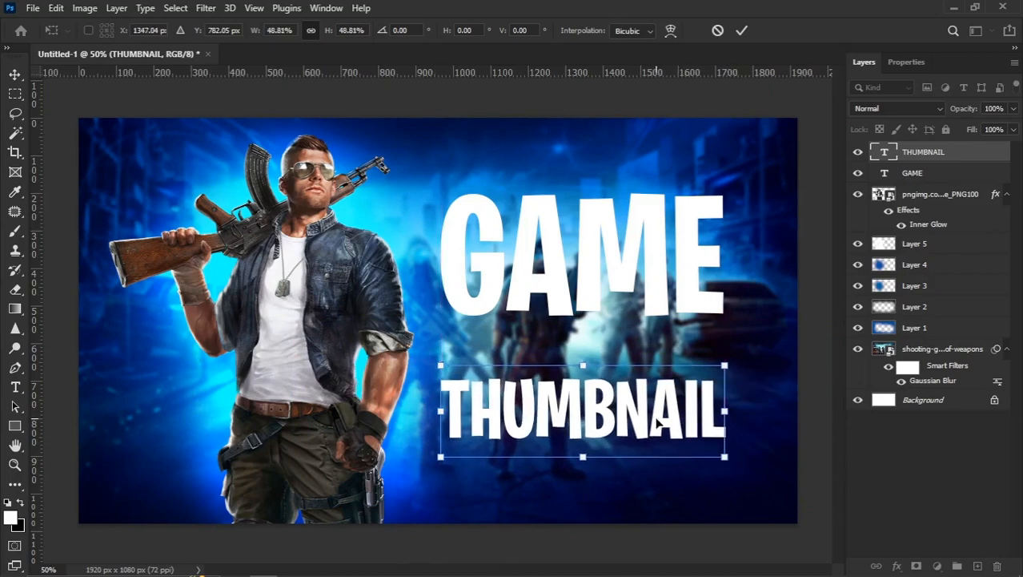
drag(659, 422, 658, 377)
key(Return)
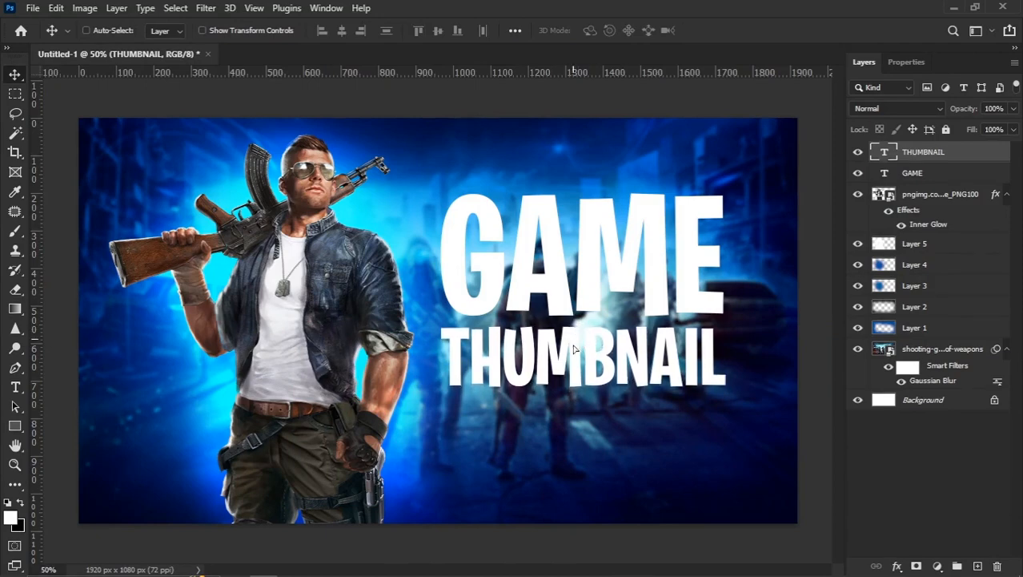
Duplicate the THUMBNAIL text below itself and change the copy's wording to DESIGN
drag(574, 349, 569, 439)
double_click(564, 439)
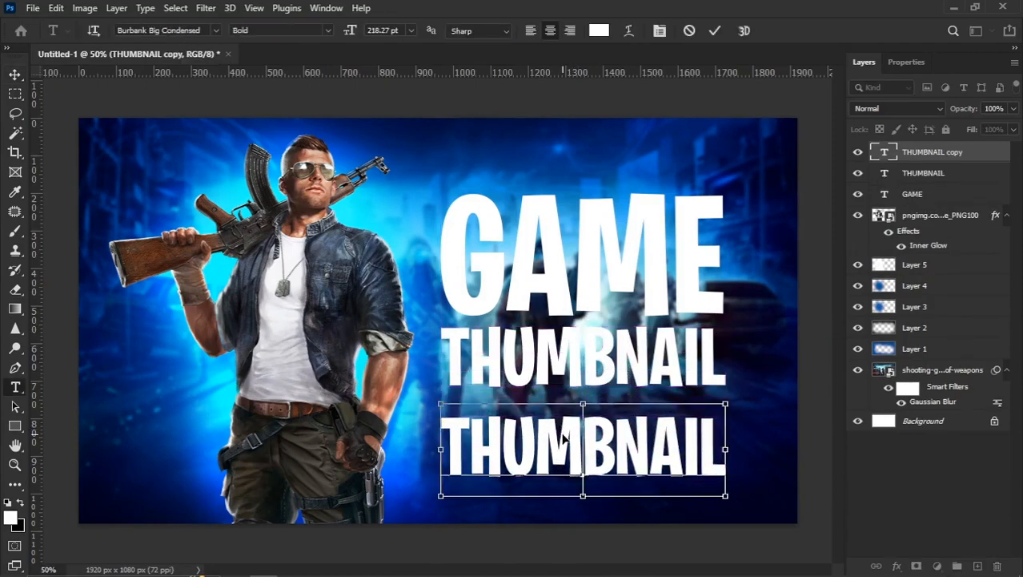
key(ctrl+a)
text(DESIGN)
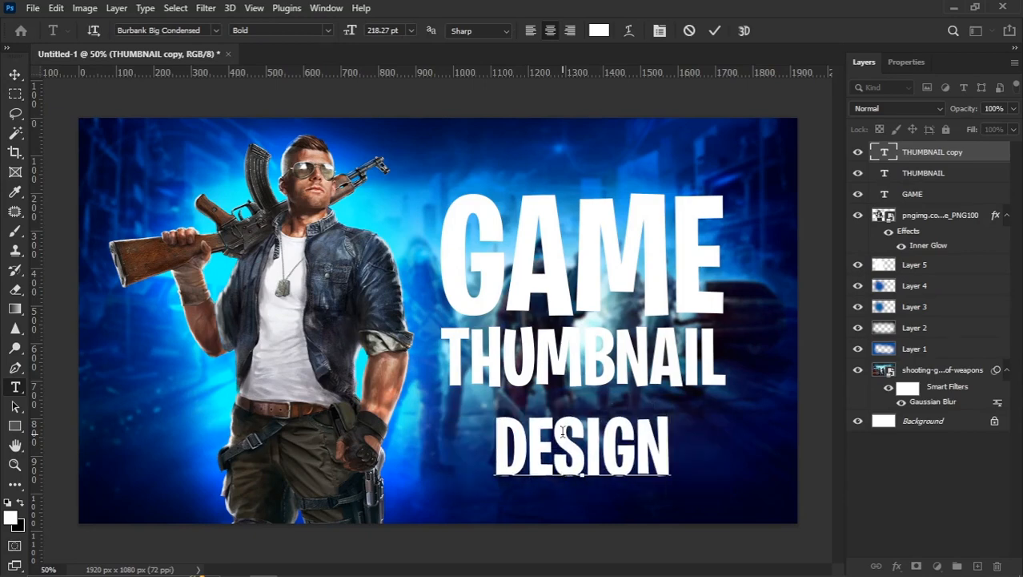
click(15, 73)
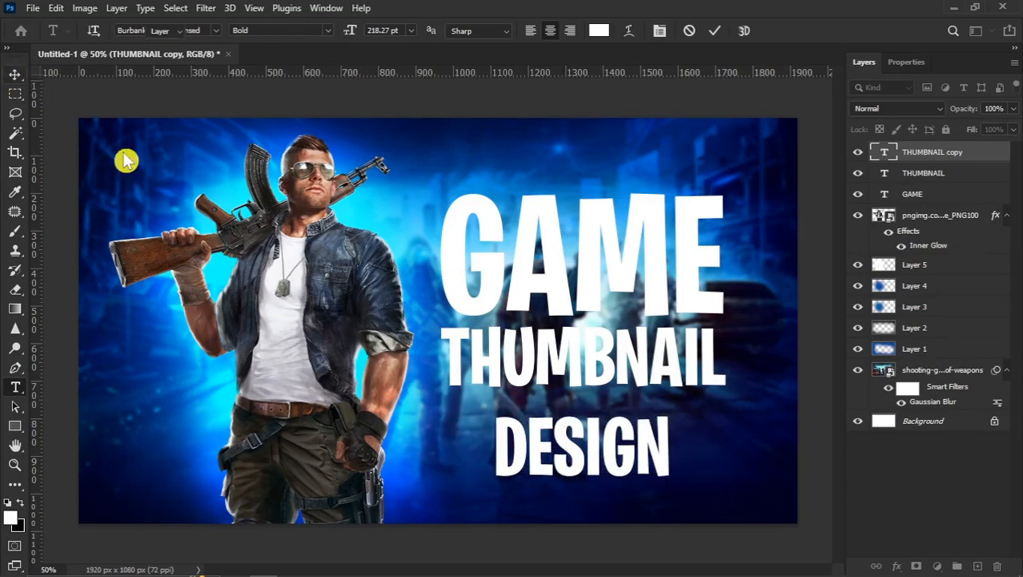
Scale the DESIGN text to about 160% so it spans the same width as the lines above
key(ctrl+t)
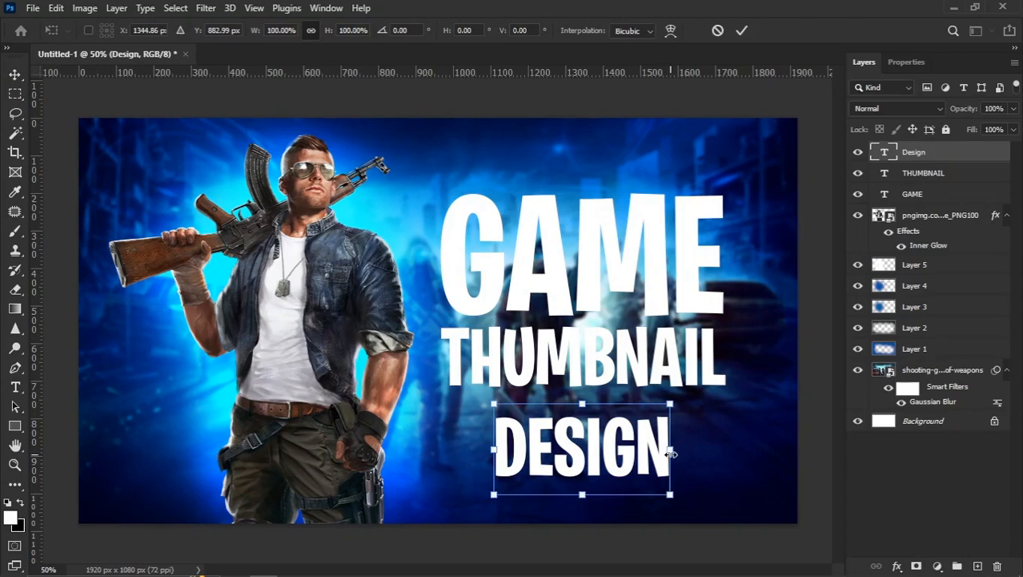
drag(671, 454, 720, 441)
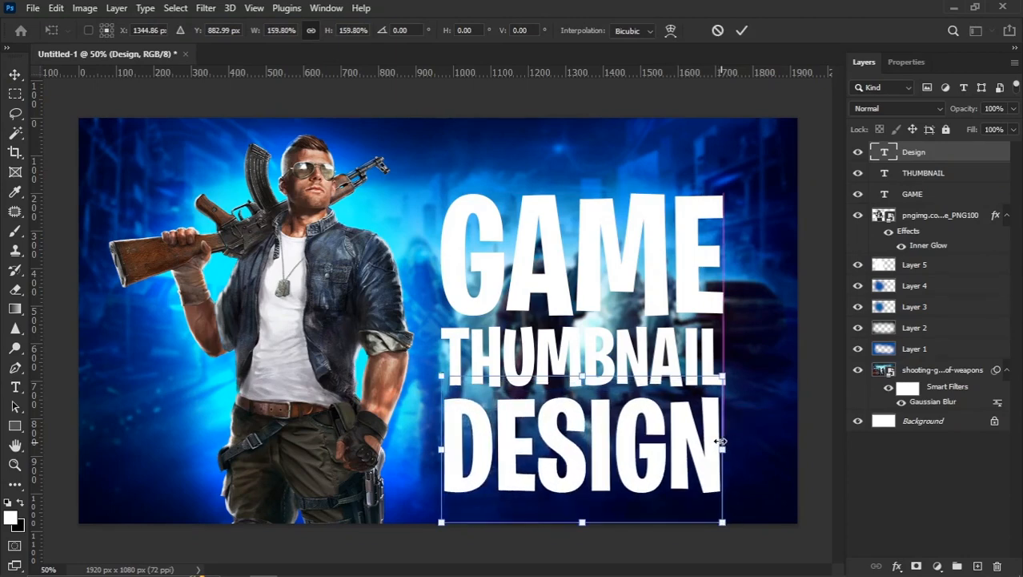
key(Return)
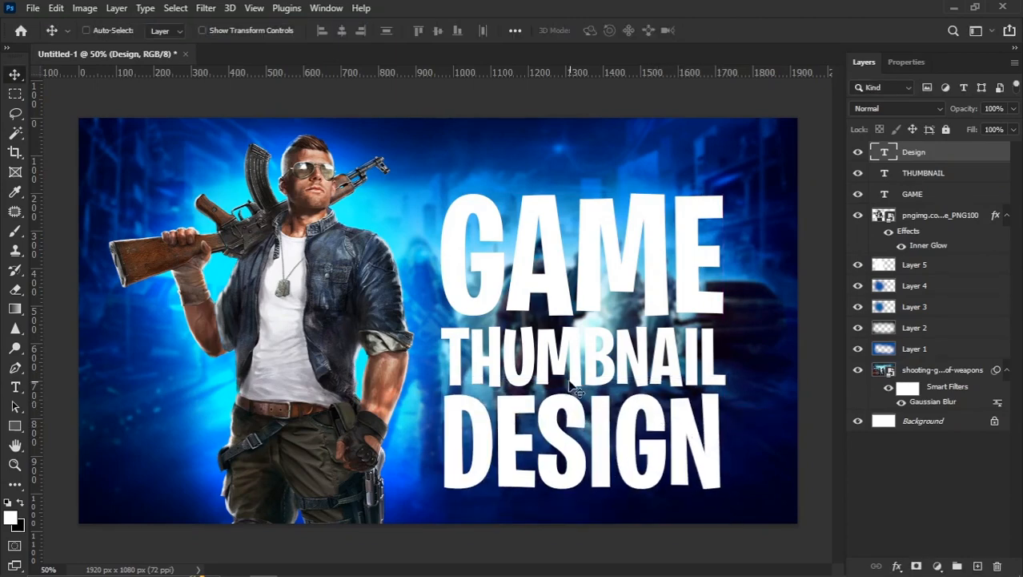
Select the THUMBNAIL text together with DESIGN and nudge both lines slightly up towards GAME
right_click(575, 374)
shift+click(589, 382)
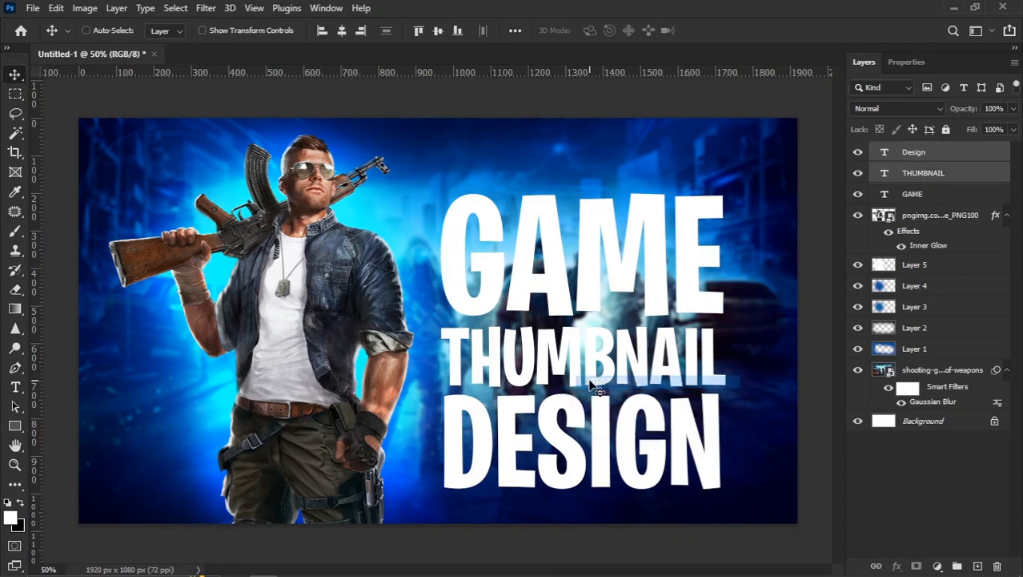
key(shift+Up)
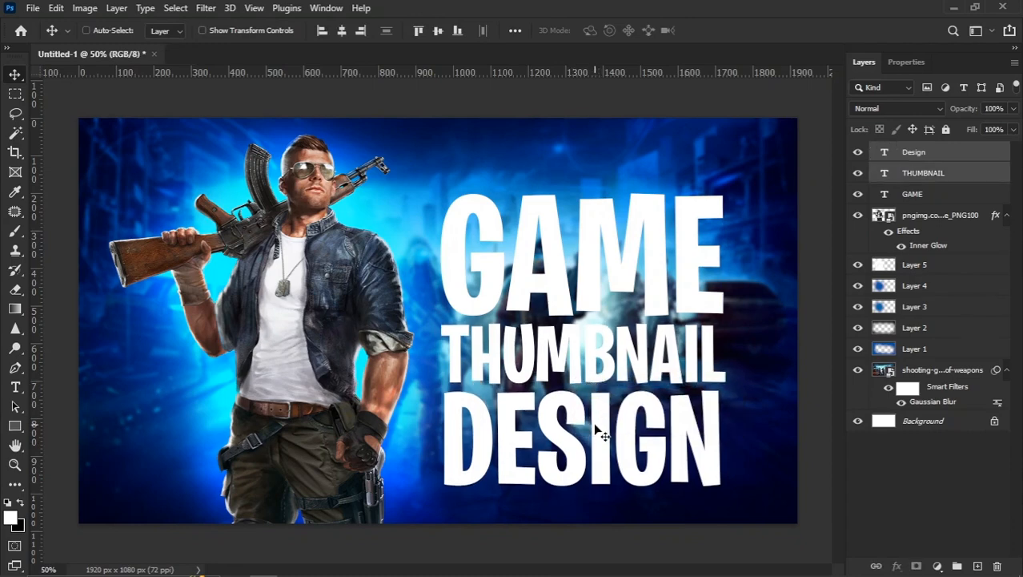
Select only the DESIGN text and nudge it slightly up towards THUMBNAIL
right_click(594, 425)
click(608, 432)
key(Up)
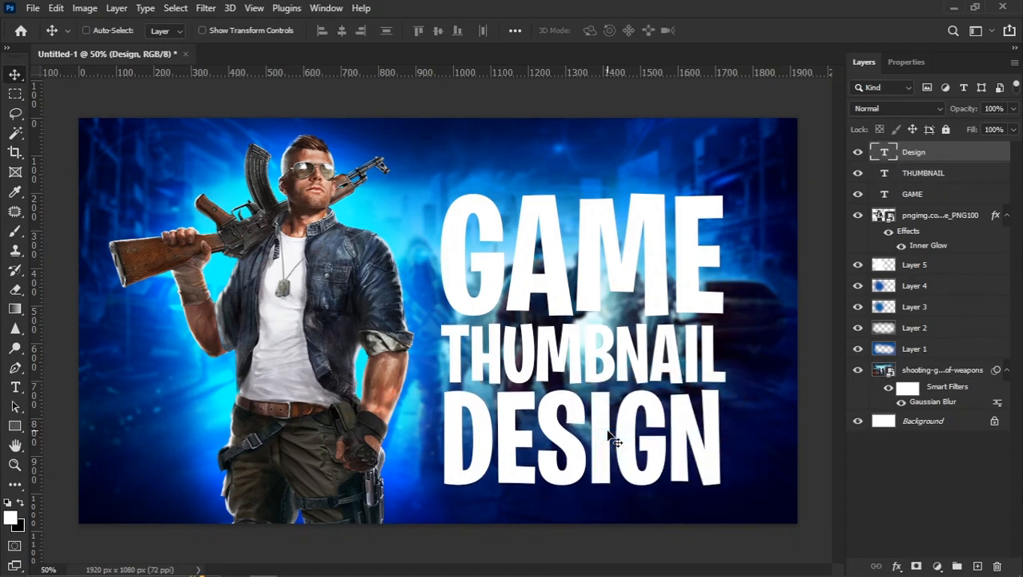
Skew the three text lines together vertically by about -3.3° so they rise to the right, and scale them to about 95%
shift+click(926, 197)
key(ctrl+t)
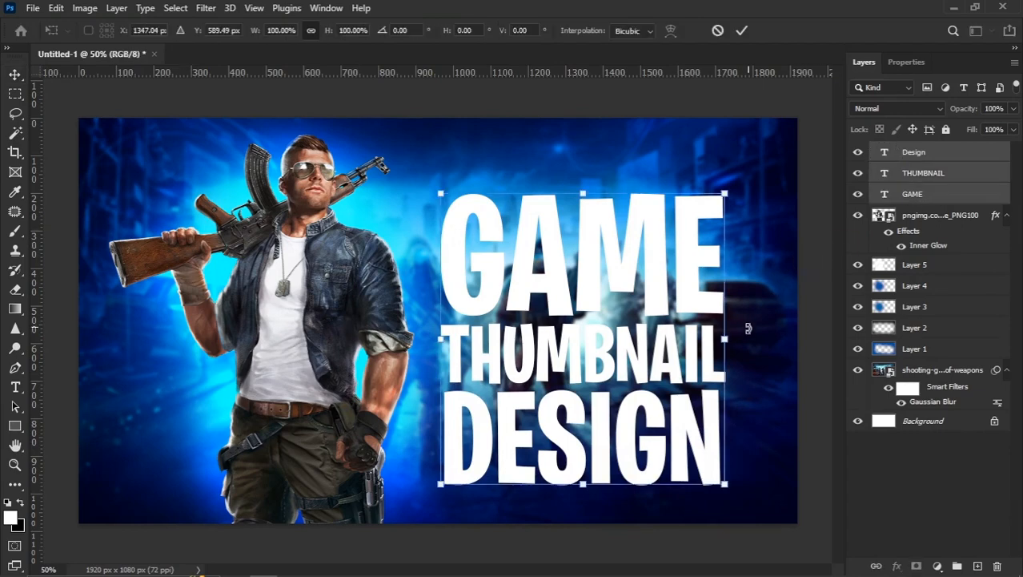
drag(729, 343, 725, 321)
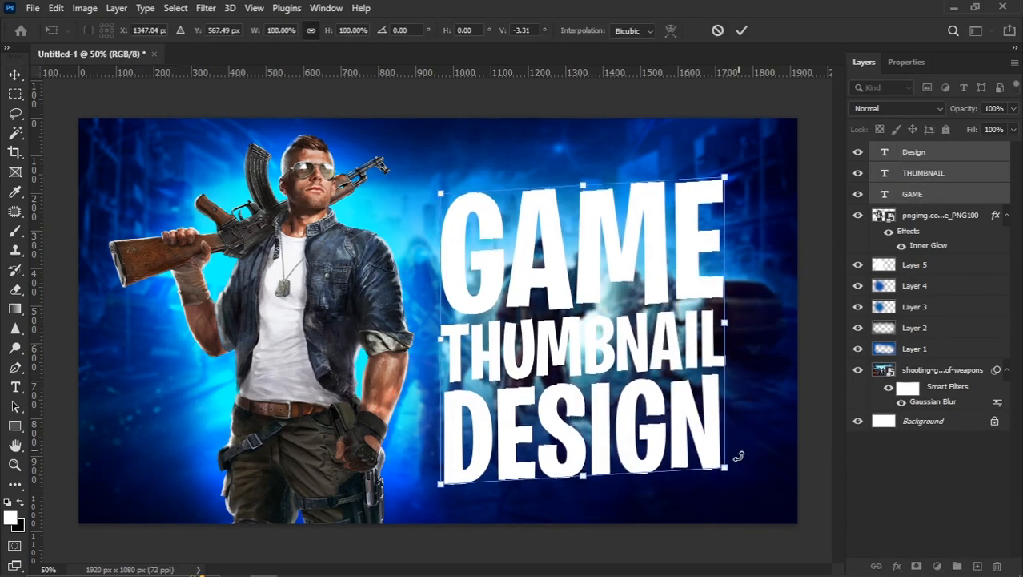
drag(726, 470, 715, 466)
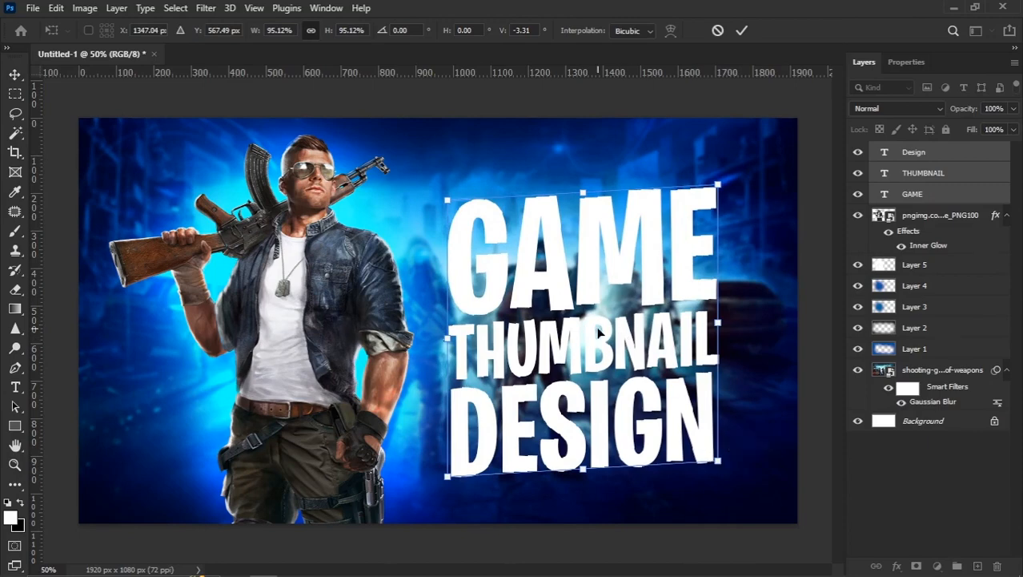
drag(599, 330, 599, 329)
key(Return)
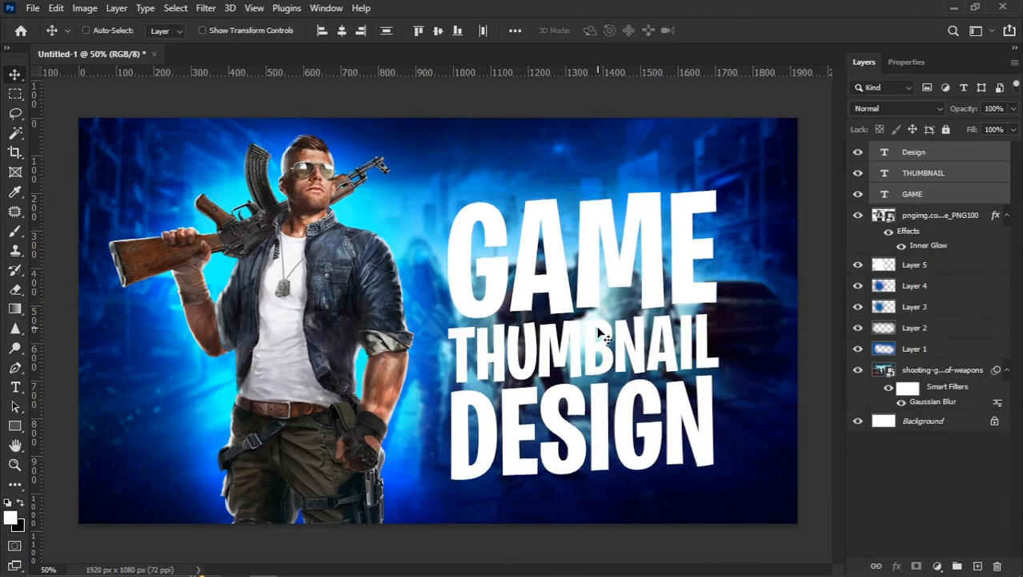
Add a Gradient Overlay layer effect to the GAME text
right_click(590, 273)
click(615, 283)
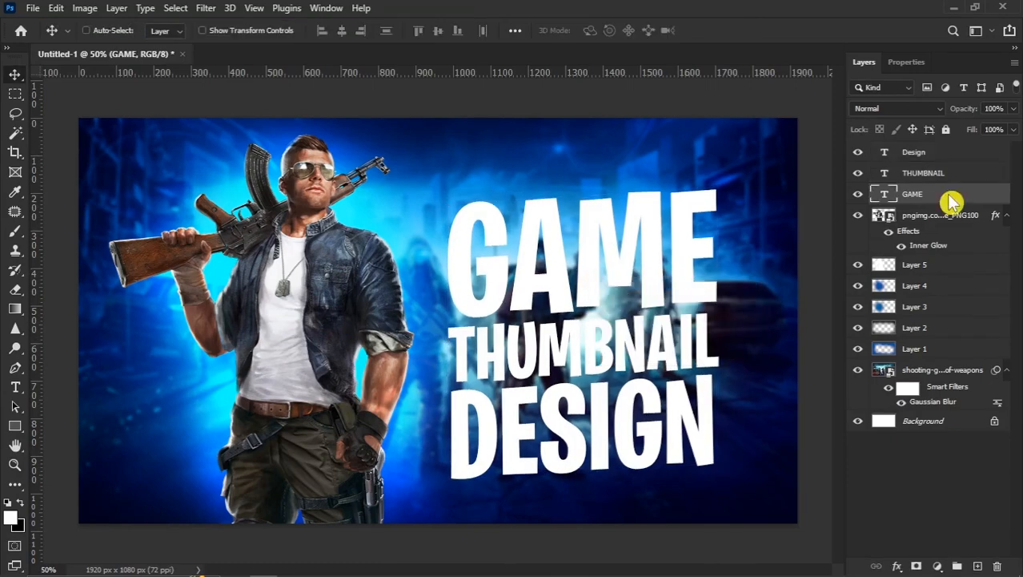
right_click(948, 194)
click(820, 25)
drag(612, 181, 477, 342)
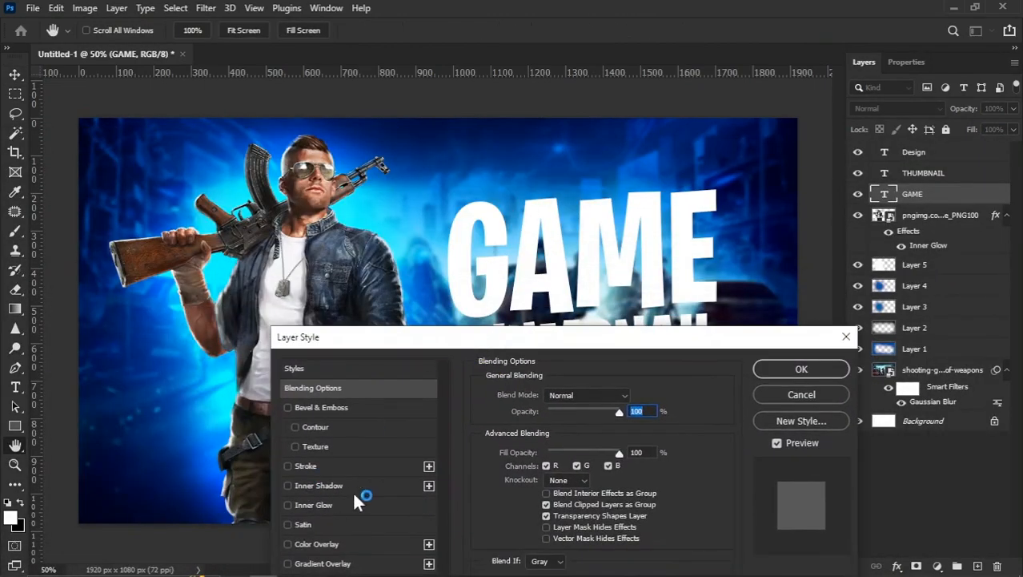
drag(353, 337, 402, 264)
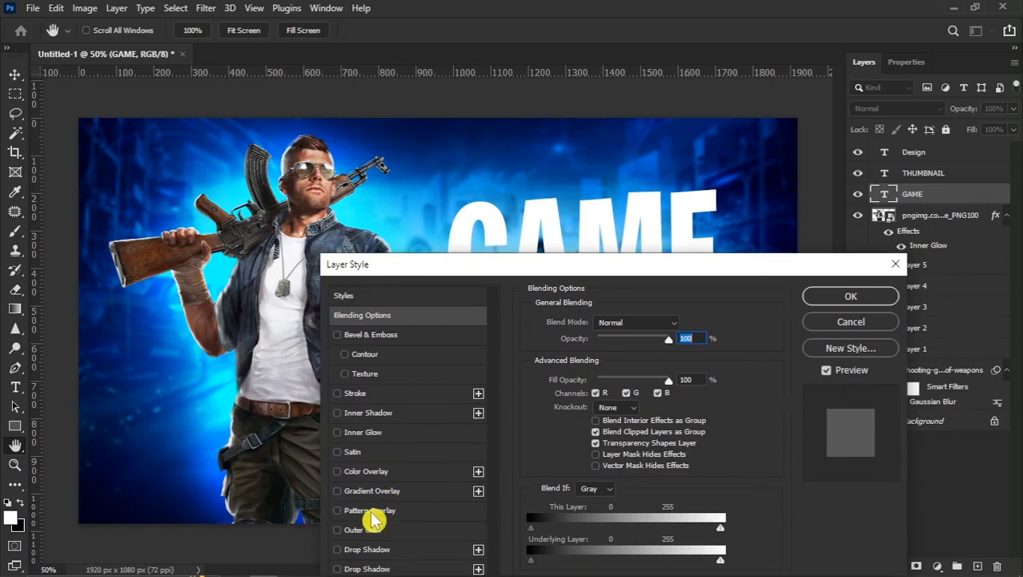
key(Down)
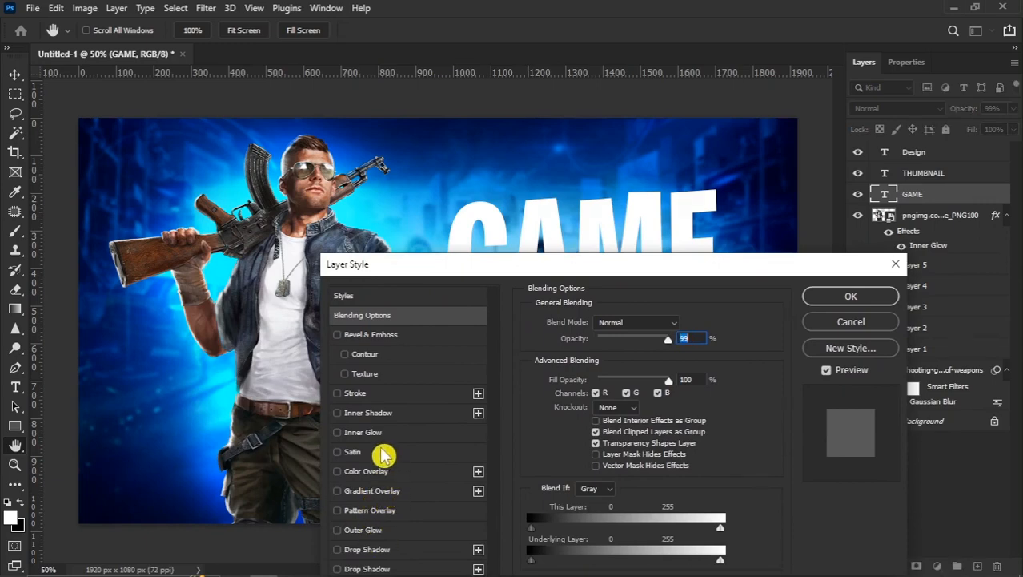
click(377, 492)
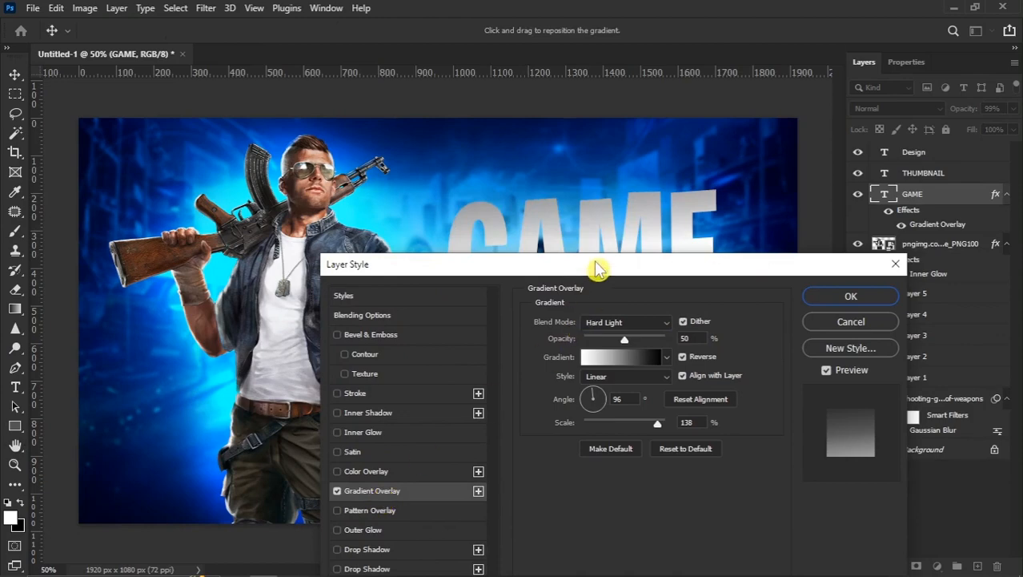
Try Normal blending and 62% opacity on GAME's gradient overlay, and return the blend mode to Hard Light
drag(596, 268, 547, 302)
click(575, 354)
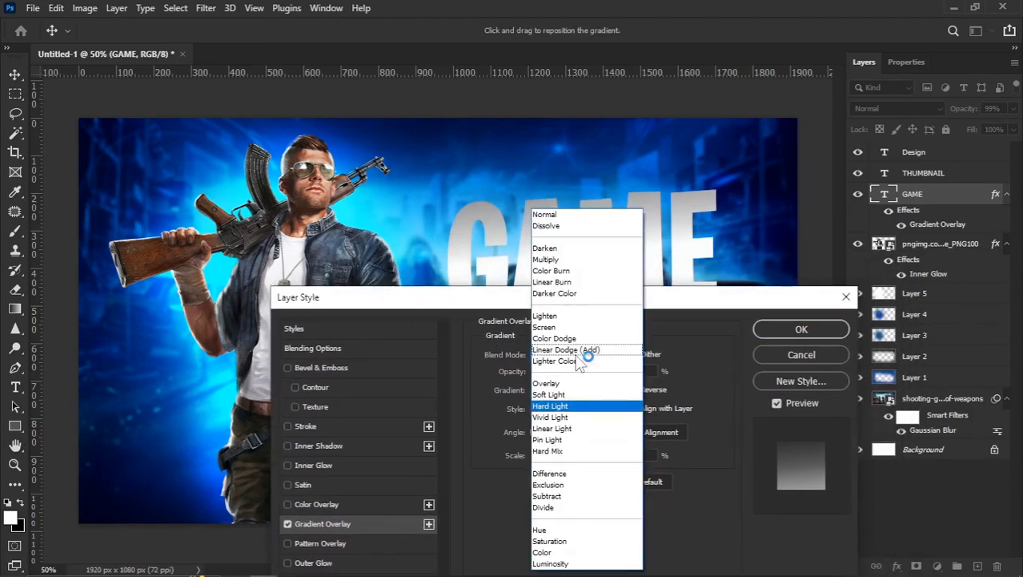
click(561, 214)
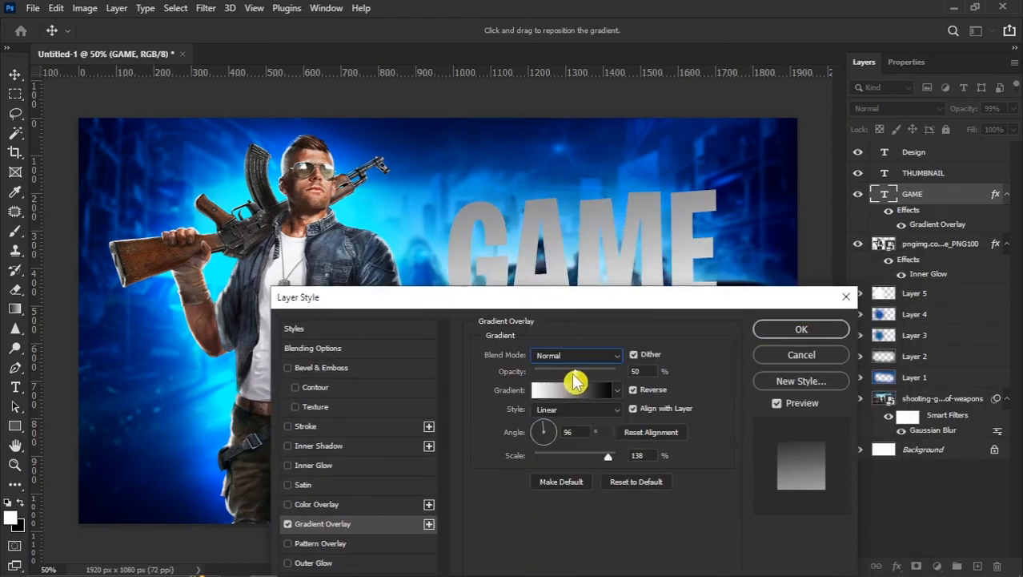
drag(575, 381, 591, 379)
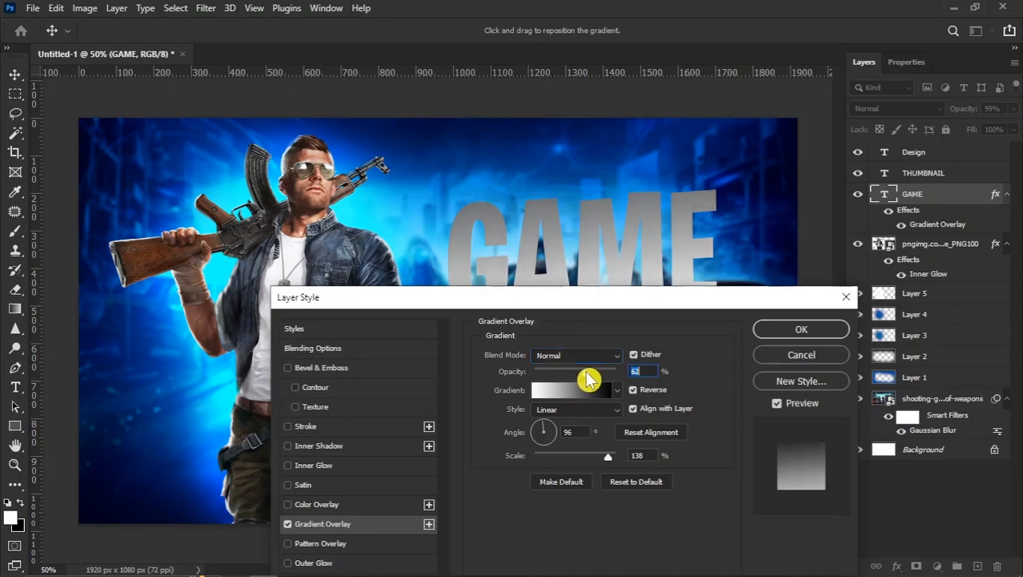
click(591, 355)
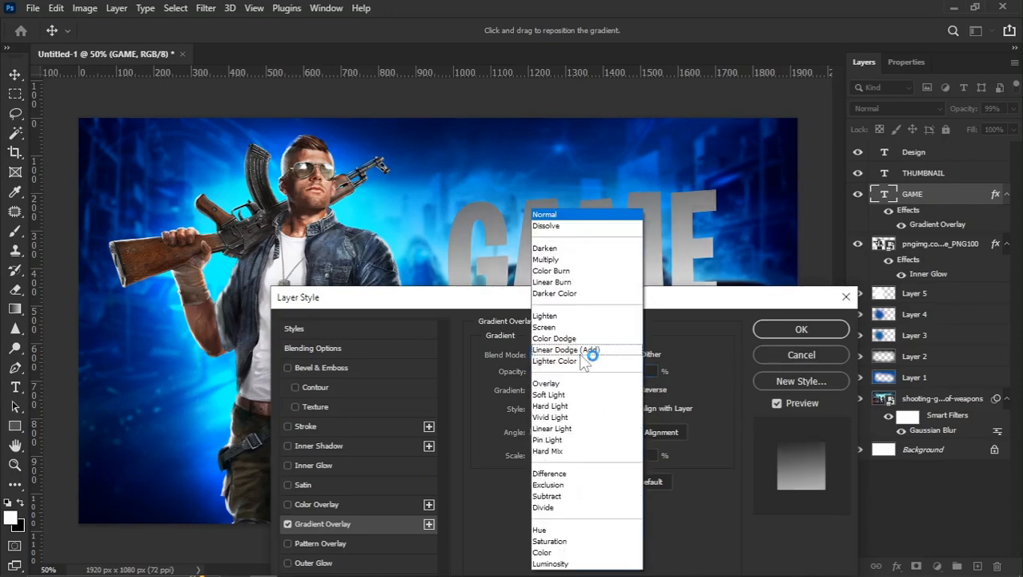
click(559, 406)
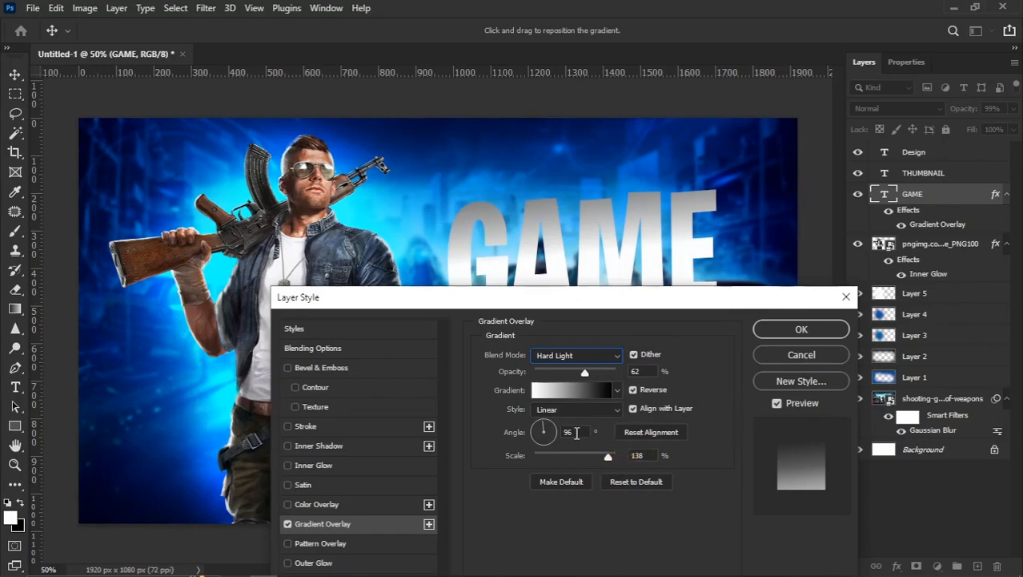
Set GAME's gradient overlay to 50% opacity, a 97° angle and 120% scale
drag(608, 457, 597, 459)
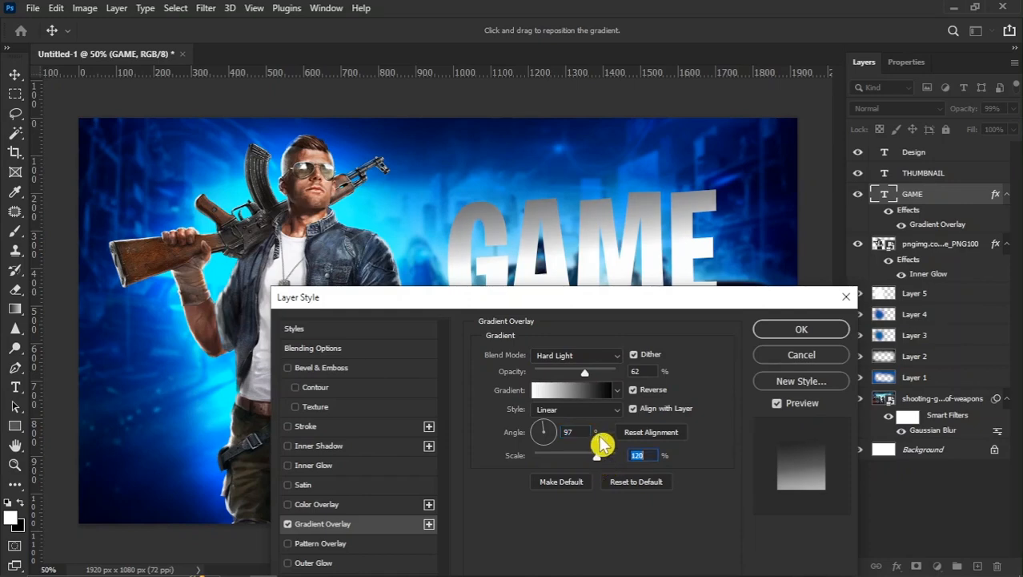
drag(589, 372, 580, 382)
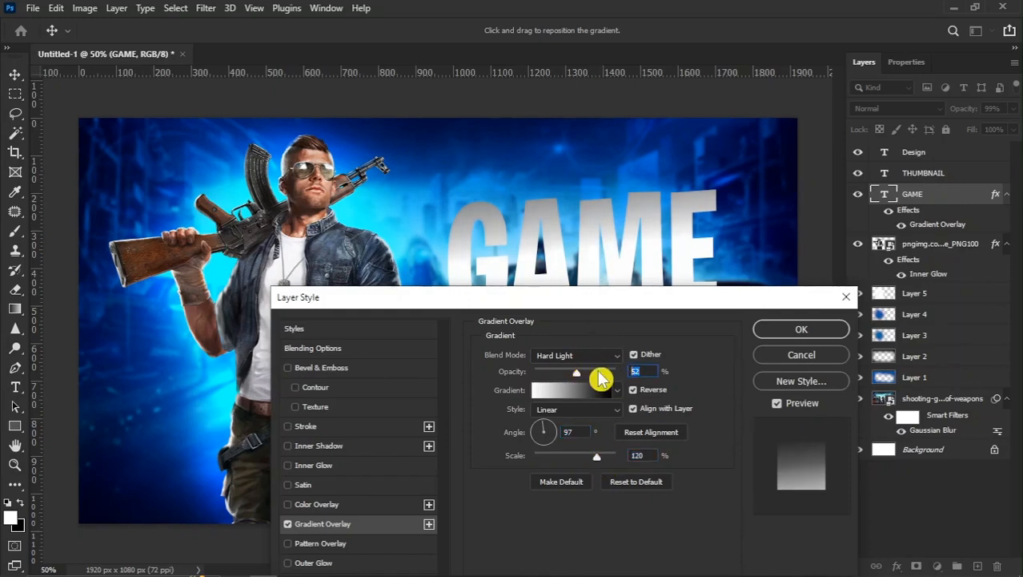
text(50)
click(785, 328)
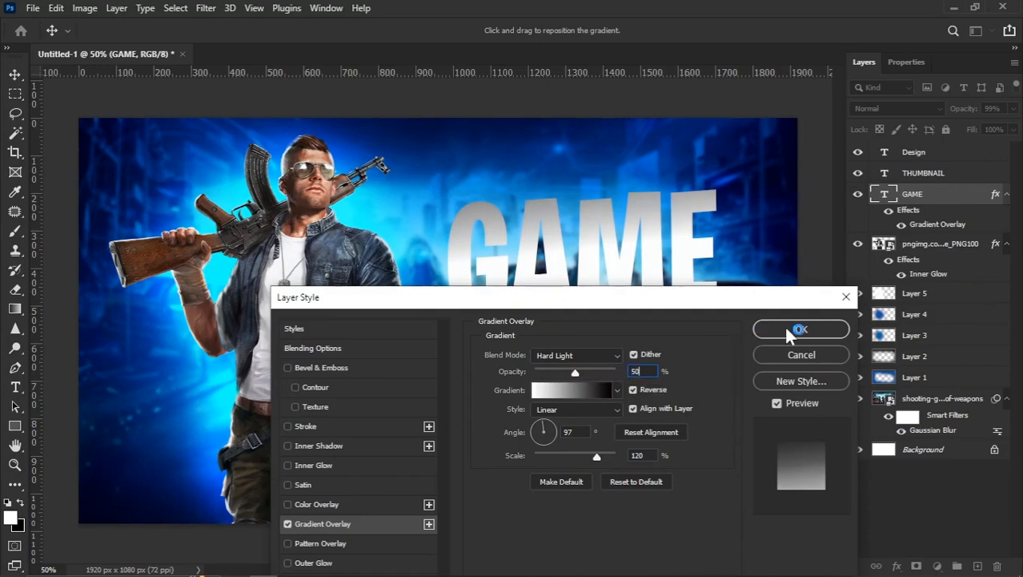
Add a white Overlay inner glow to GAME with about 85% opacity, 9% choke and 5 px size, and apply the layer style
click(318, 467)
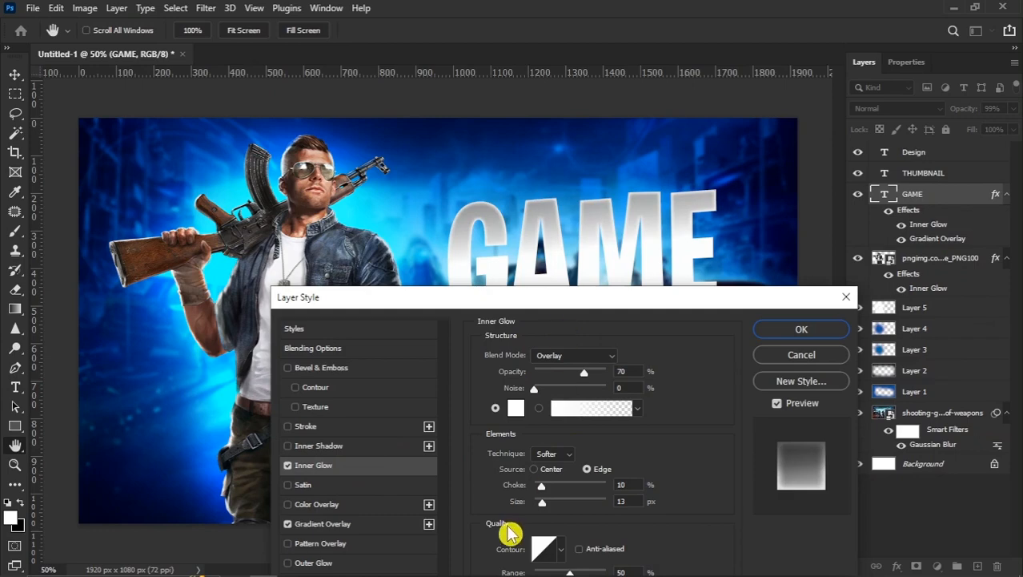
mouse_move(537, 506)
mouse_down()
mouse_move(555, 486)
mouse_move(540, 486)
mouse_up()
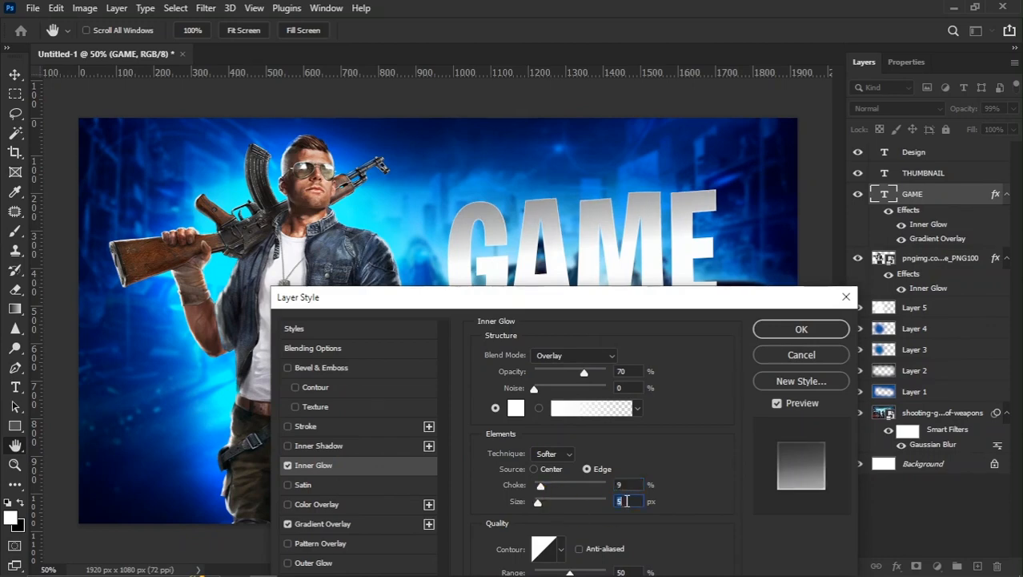
drag(584, 372, 597, 371)
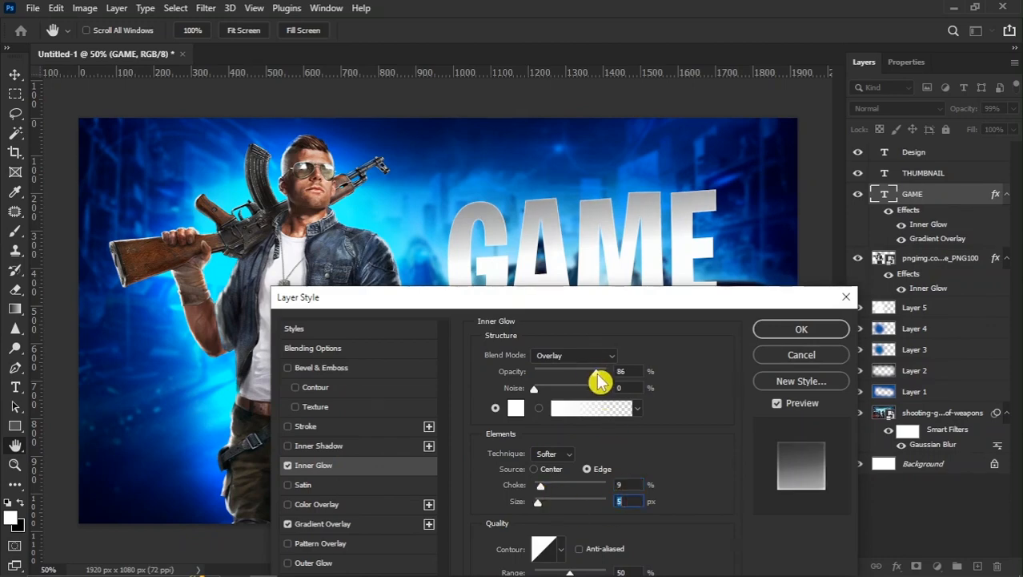
click(766, 328)
key(v)
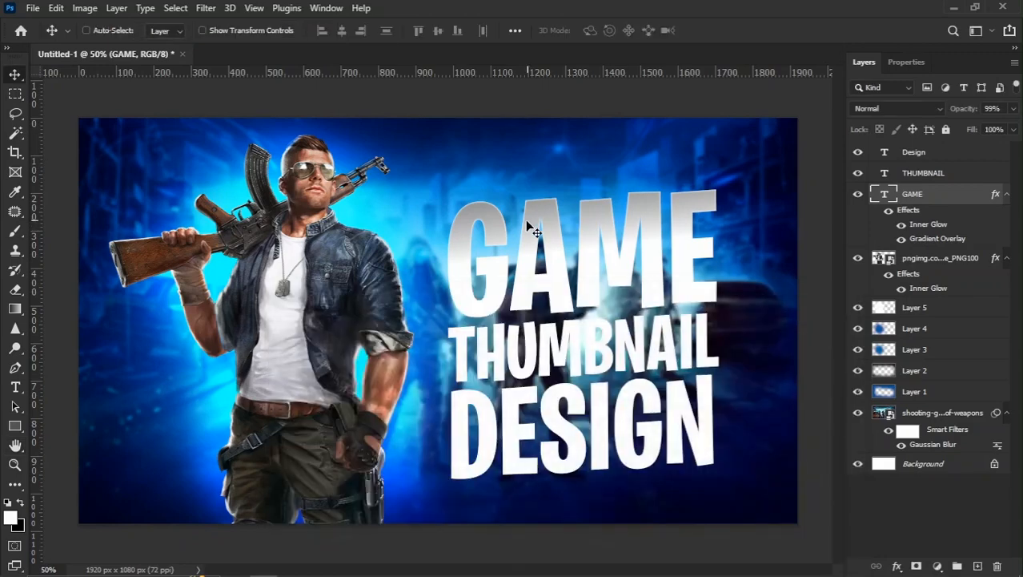
Recolour the THUMBNAIL text to the yellow-green d8ff00
key(ctrl+0)
right_click(583, 362)
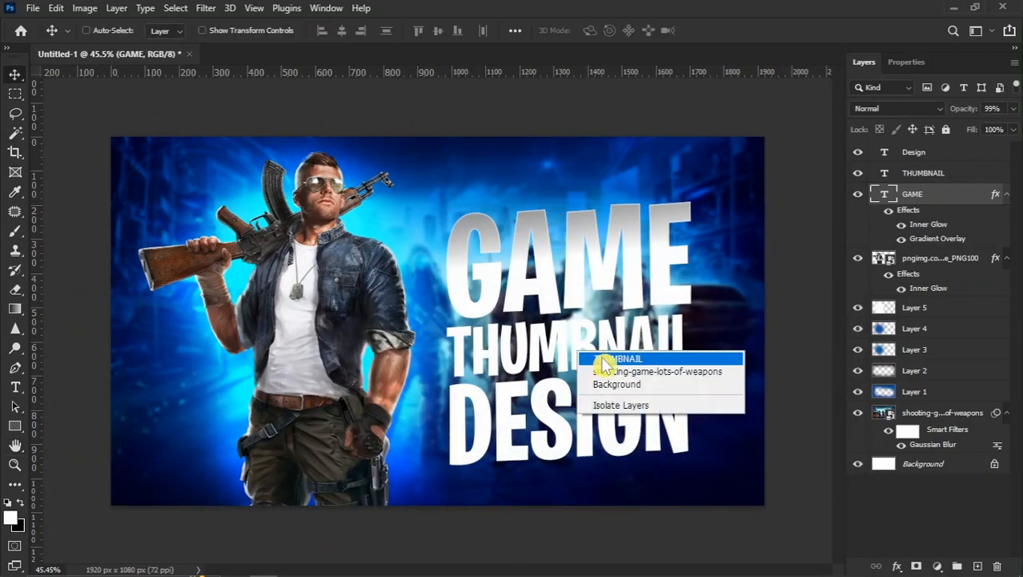
click(602, 359)
key(ctrl+plus)
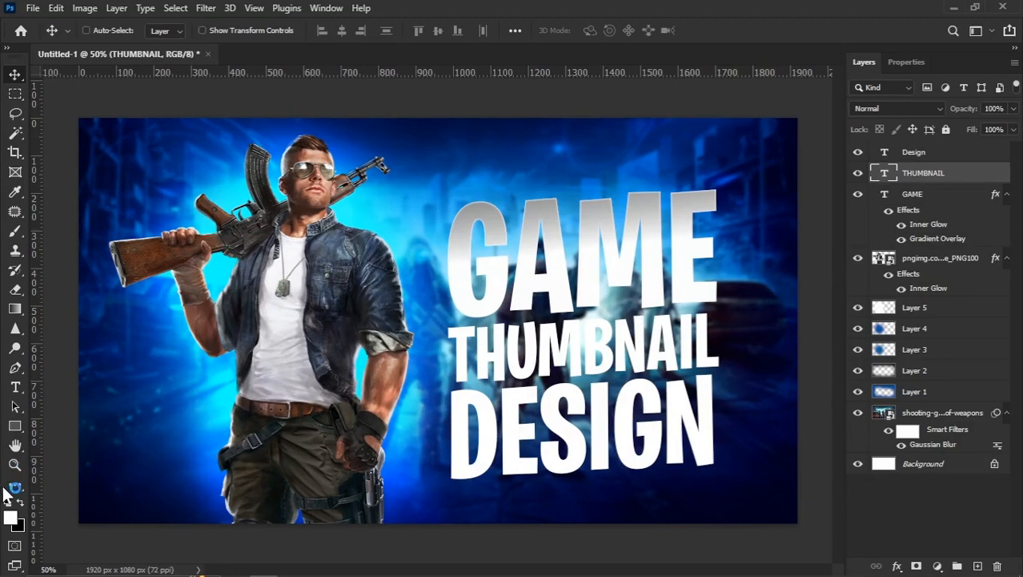
click(16, 387)
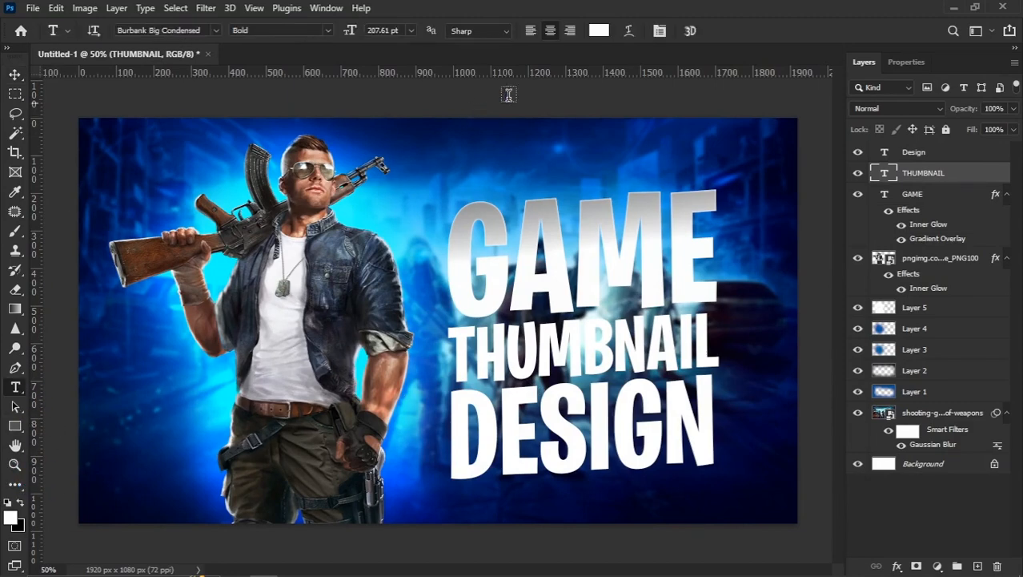
click(599, 30)
drag(699, 289, 165, 193)
click(229, 390)
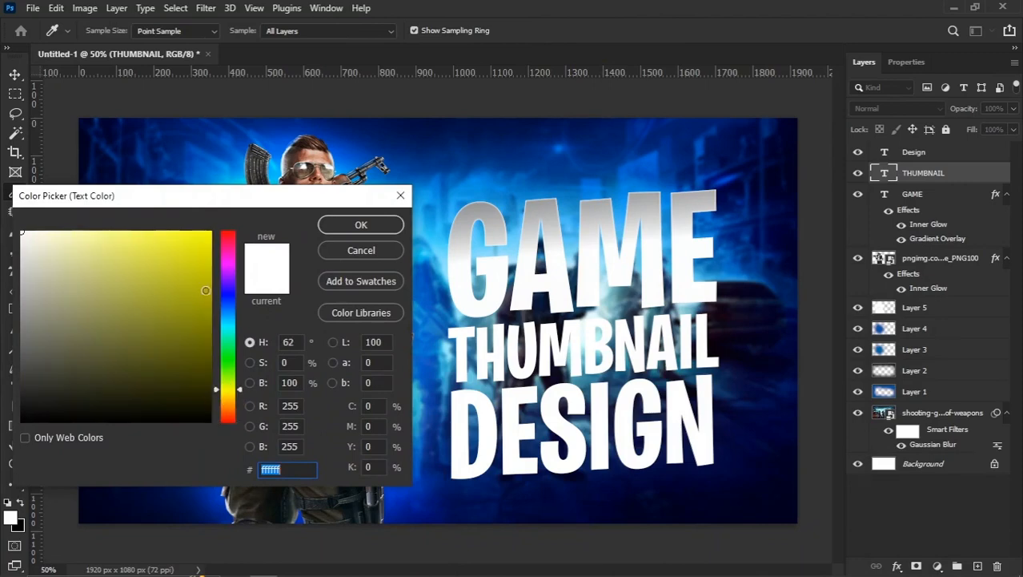
drag(205, 290, 214, 229)
drag(236, 390, 241, 385)
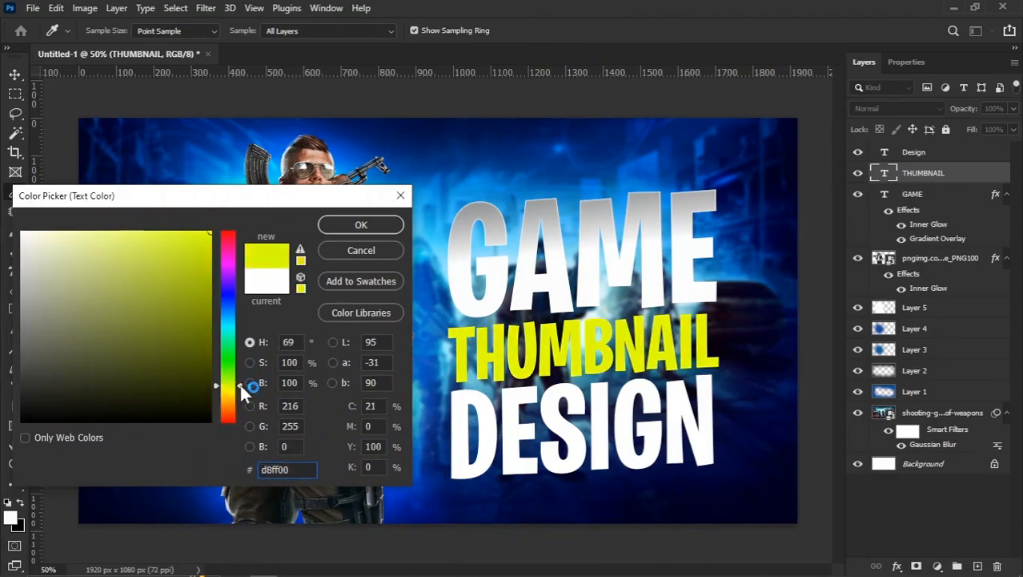
click(355, 227)
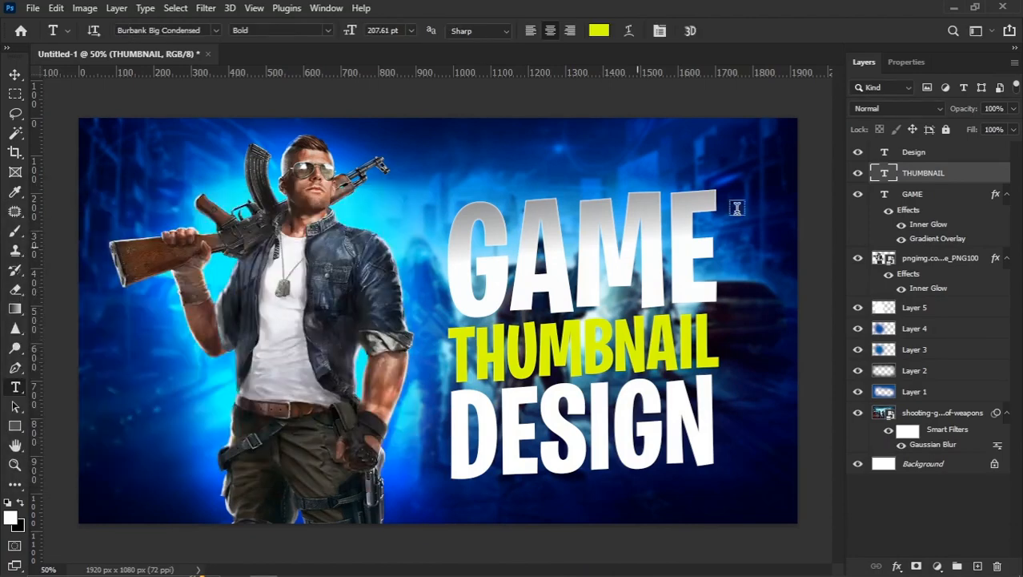
Add a Hard Light gradient overlay to the THUMBNAIL text with 49% opacity, a 97° angle and 120% scale
right_click(964, 183)
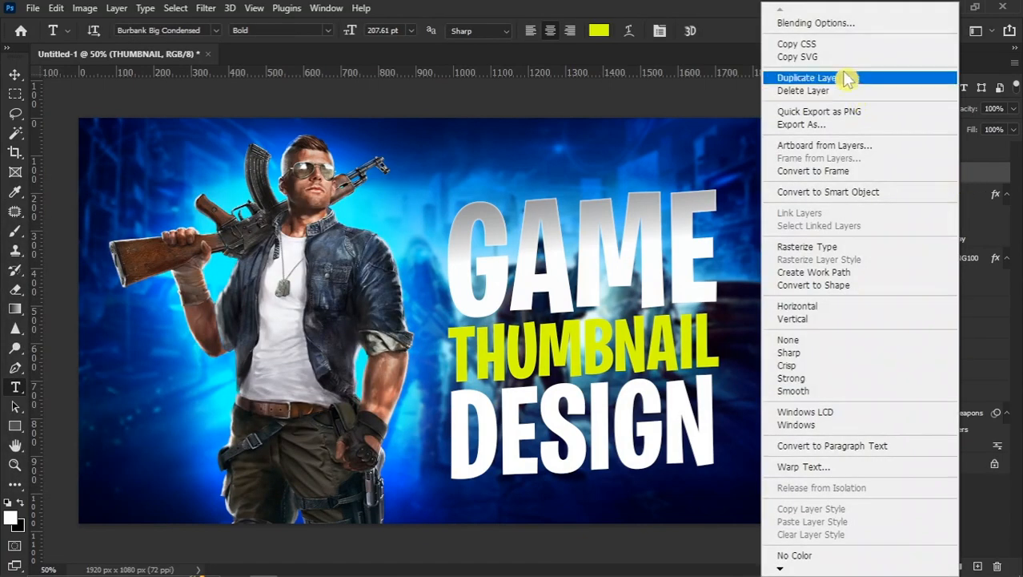
click(825, 25)
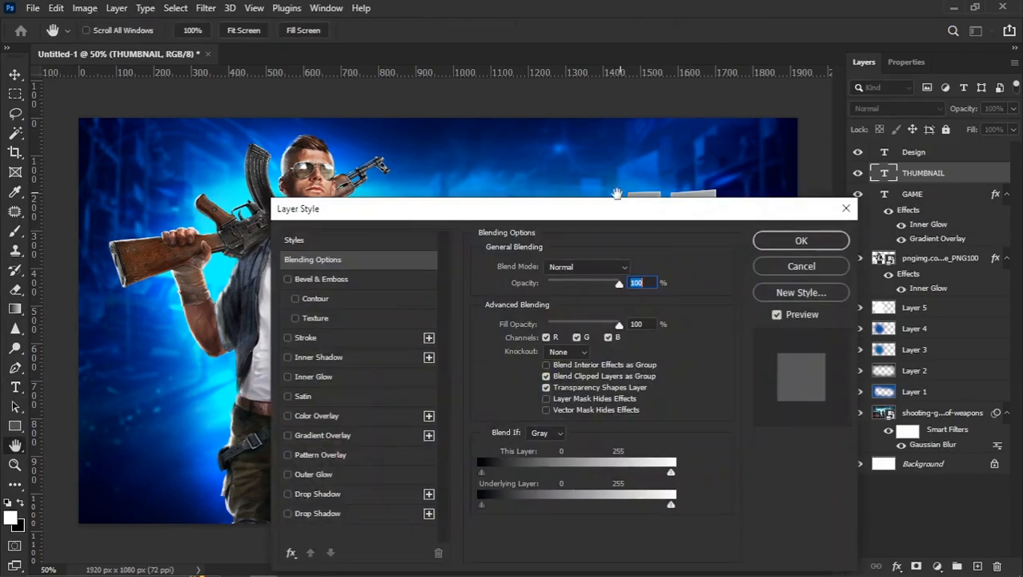
click(330, 434)
drag(549, 217, 537, 406)
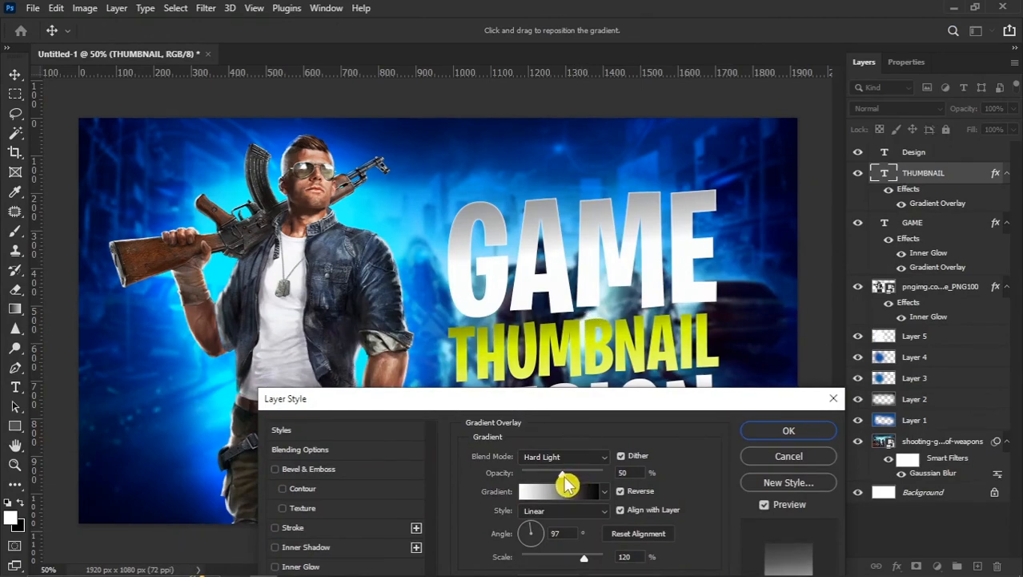
click(561, 475)
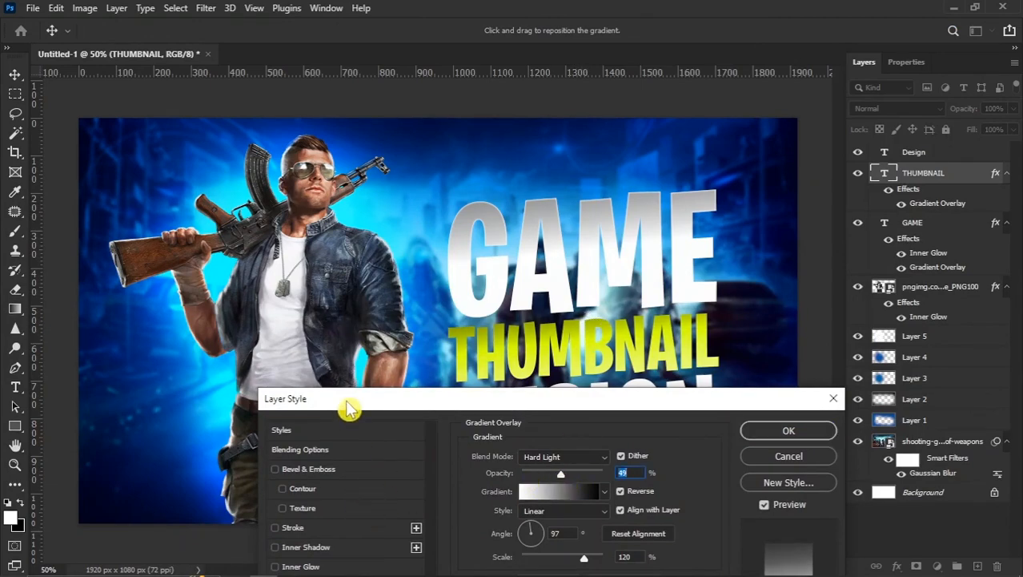
Add a white Overlay inner glow to the THUMBNAIL text with 85% opacity, 13% choke and 14 px size, and apply the layer style
drag(346, 402, 416, 351)
click(382, 516)
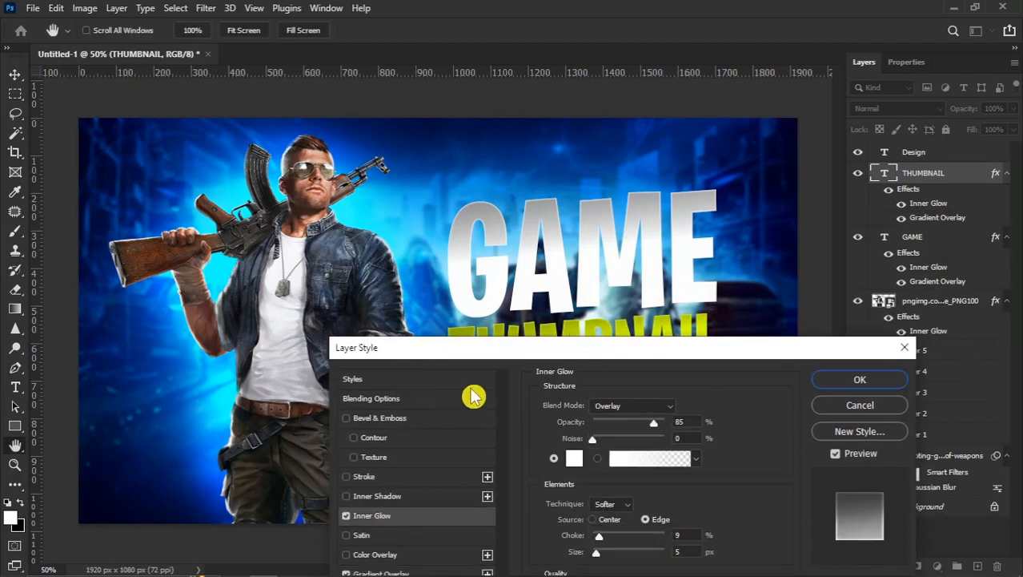
drag(542, 355, 118, 144)
drag(176, 345, 182, 352)
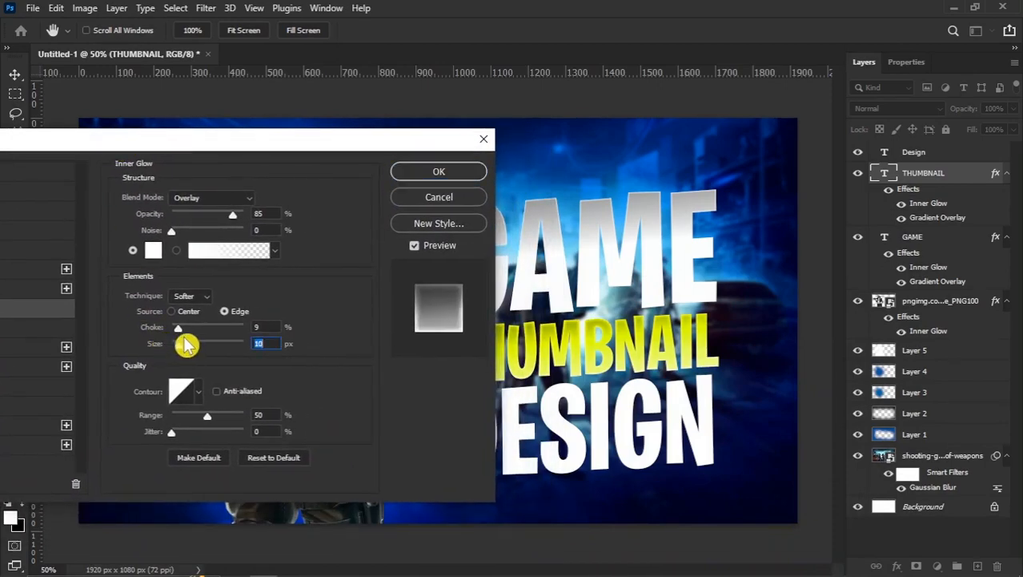
click(186, 329)
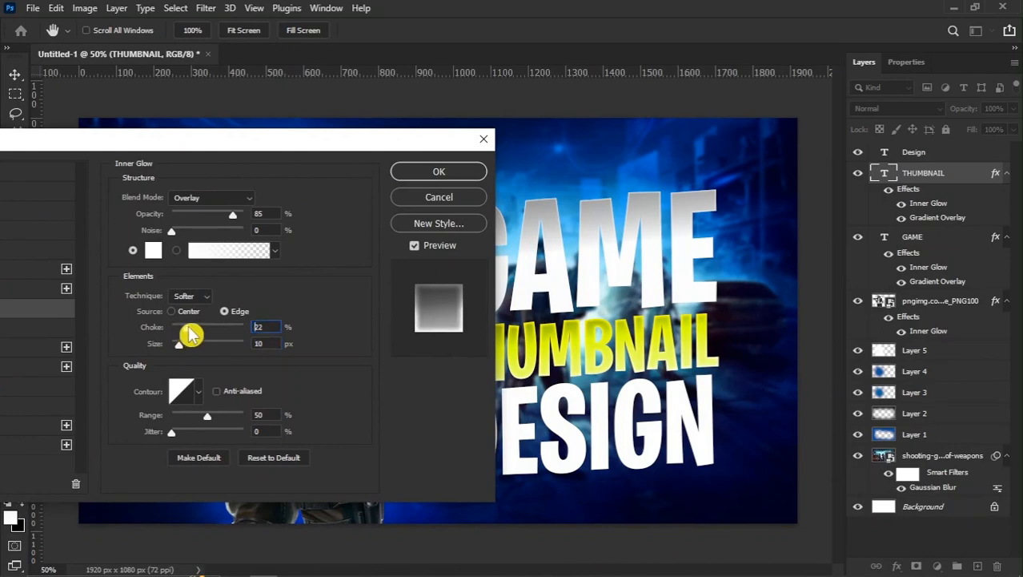
key(Up)
key(Up)
key(Up)
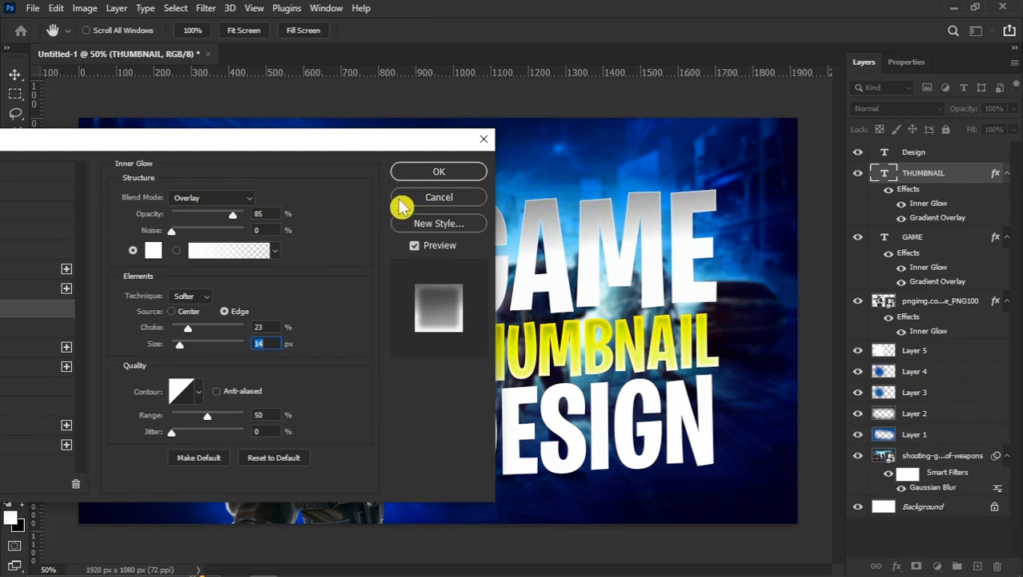
text(21)
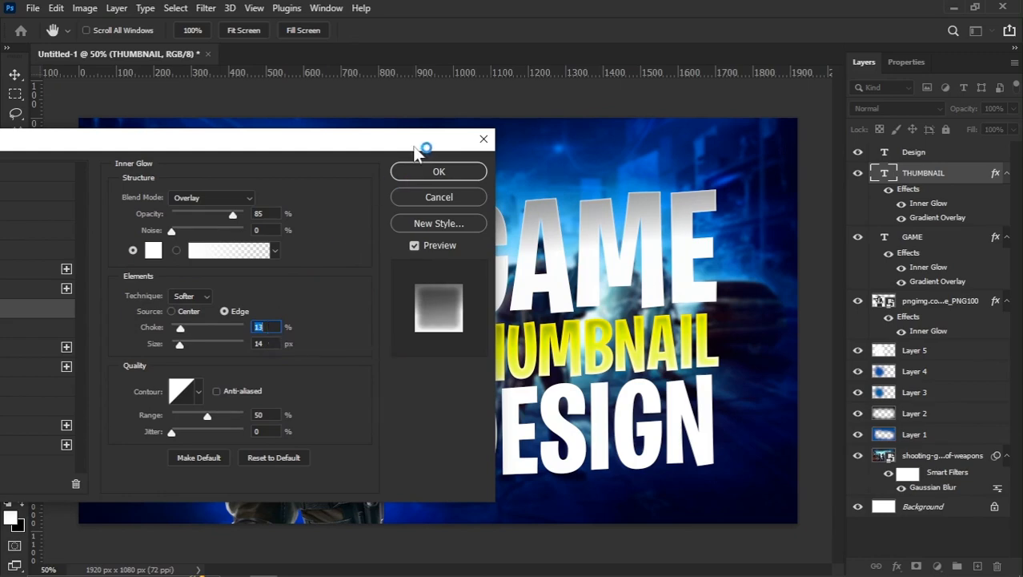
click(412, 171)
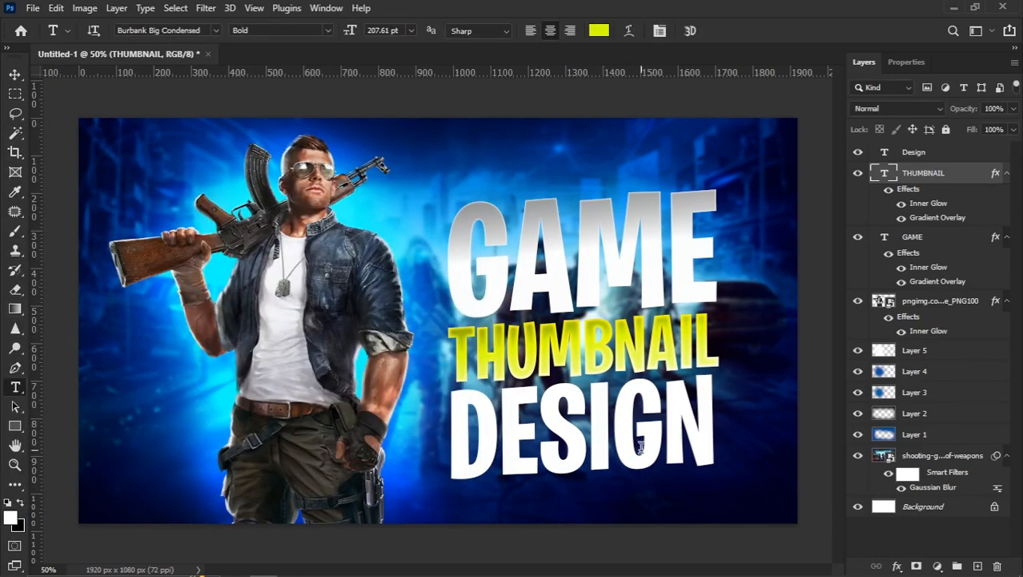
Recolour the DESIGN text to the bright blue 00c0ff
click(612, 433)
click(14, 74)
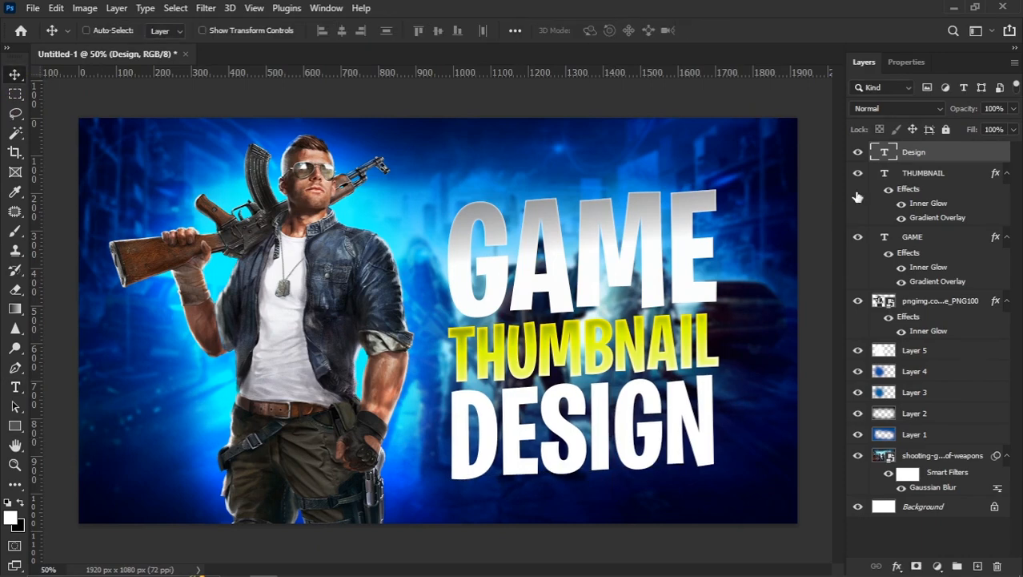
right_click(952, 160)
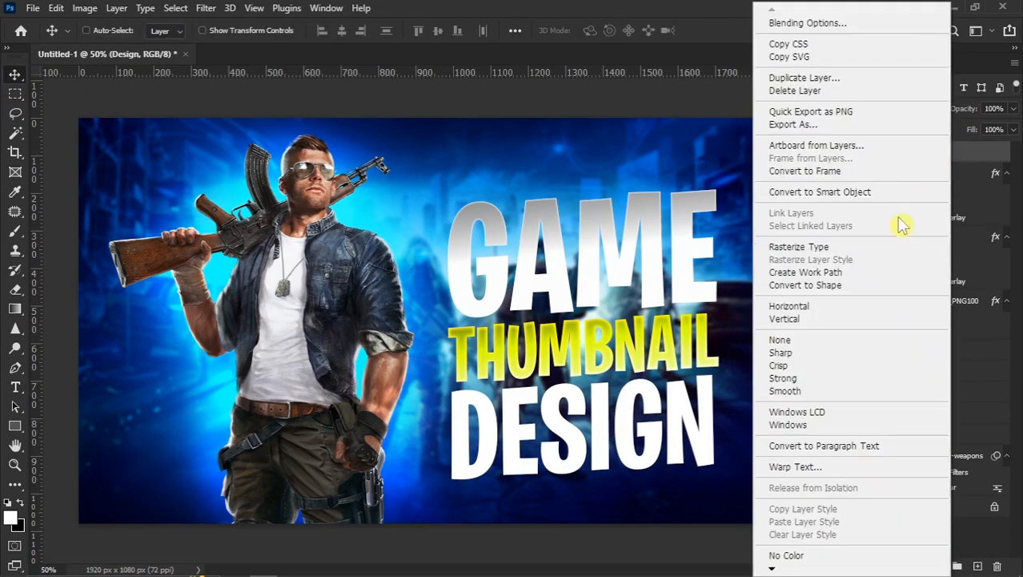
click(965, 158)
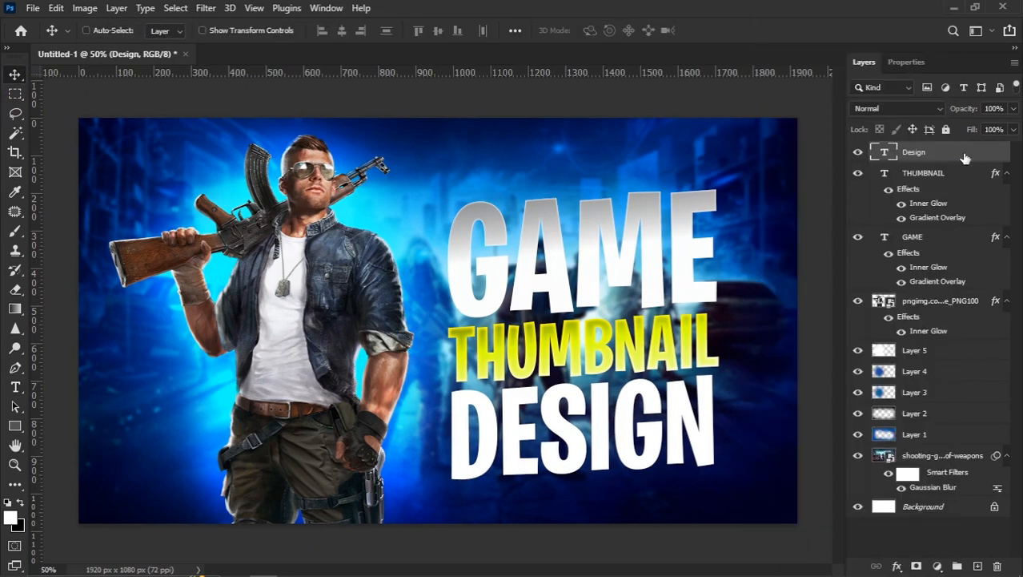
click(15, 387)
click(597, 32)
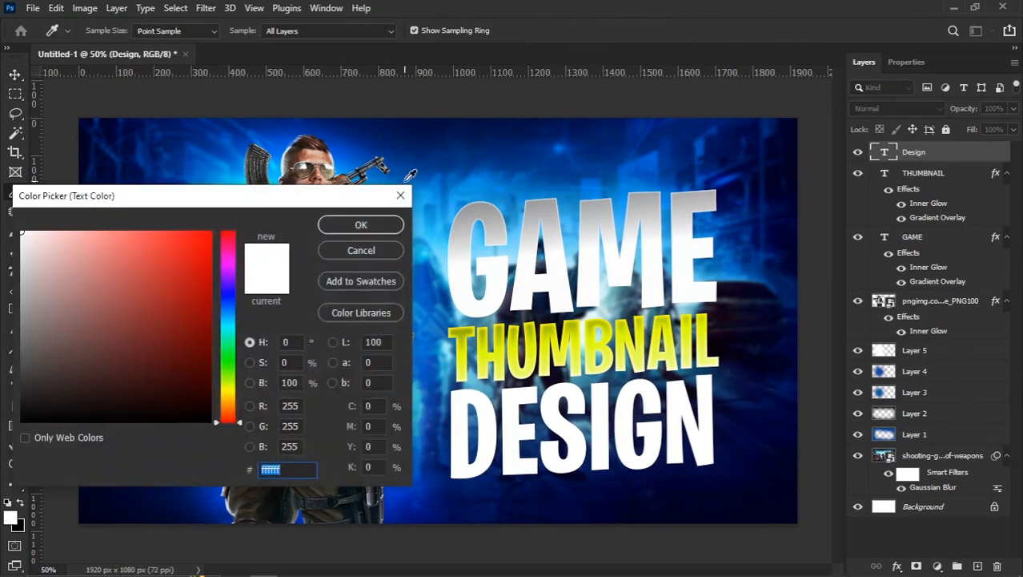
text(00a2ff)
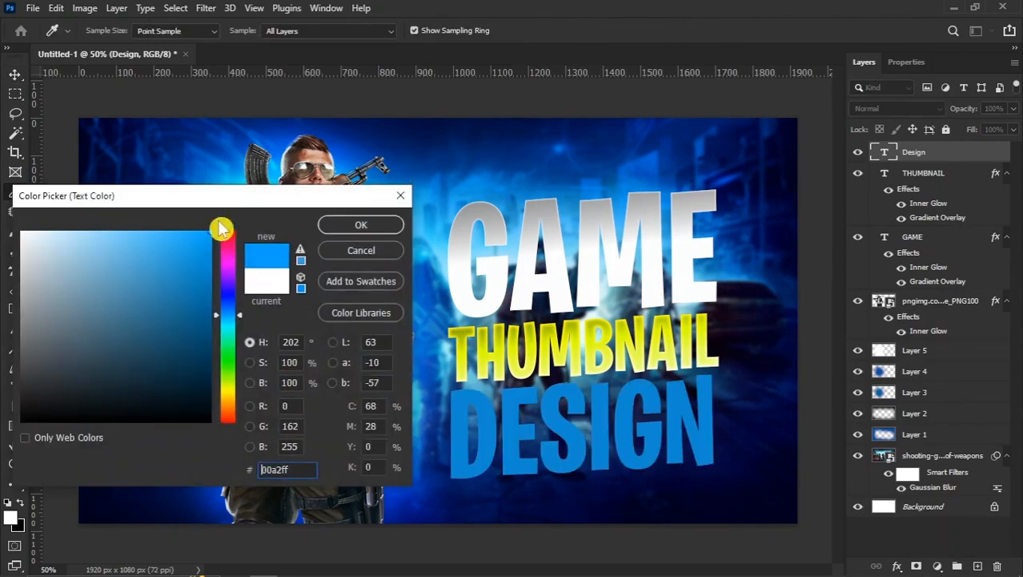
click(239, 321)
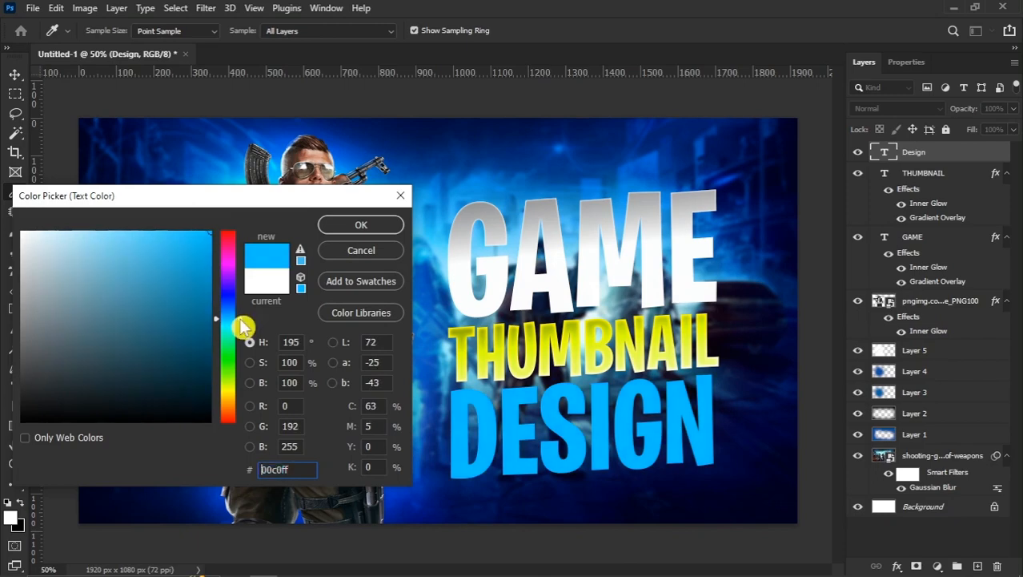
click(361, 224)
Add a reversed linear Hard Light gradient overlay to the DESIGN text with 49% opacity, a 97° angle and 120% scale
right_click(919, 166)
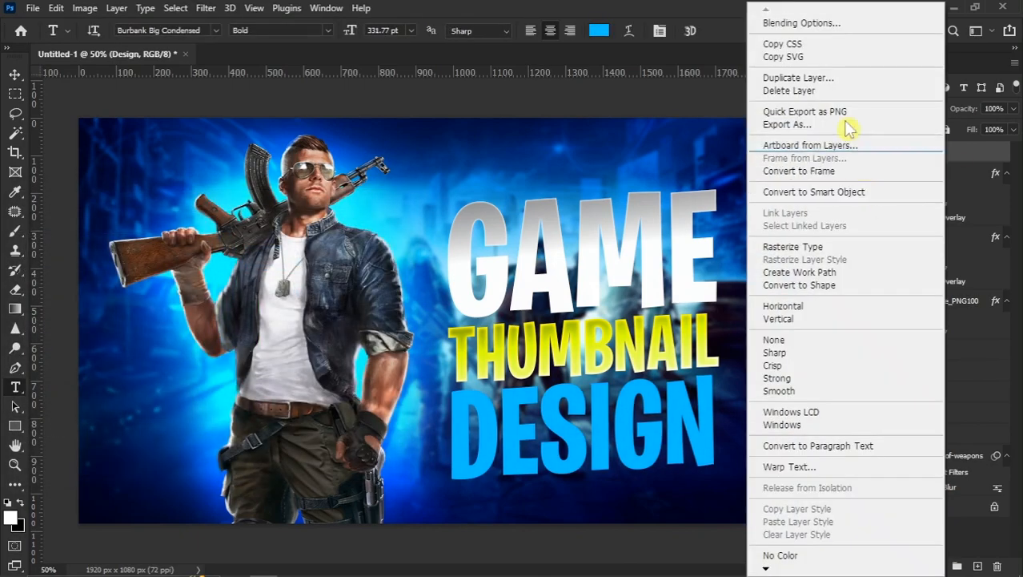
click(802, 22)
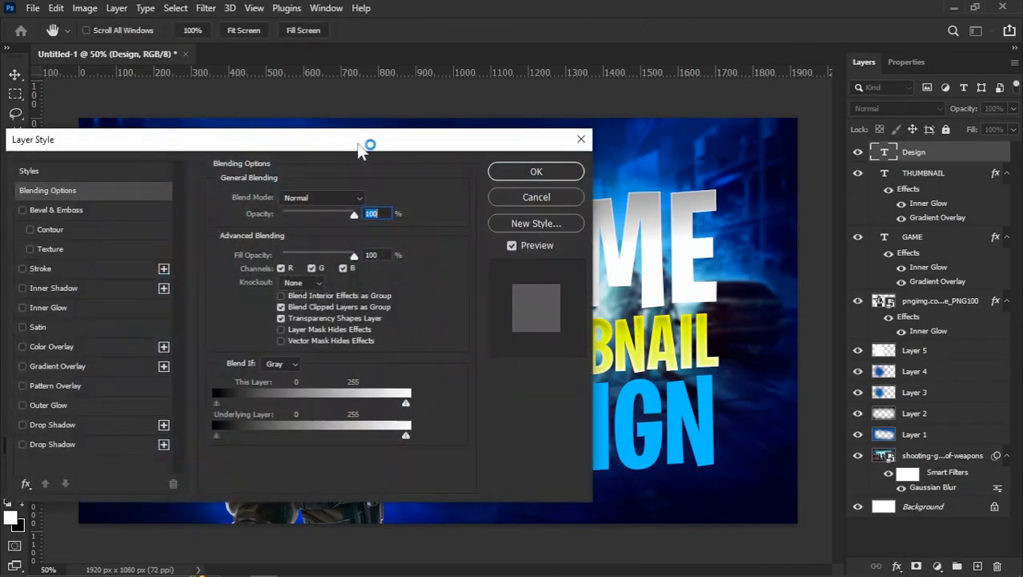
drag(365, 144, 347, 129)
click(84, 354)
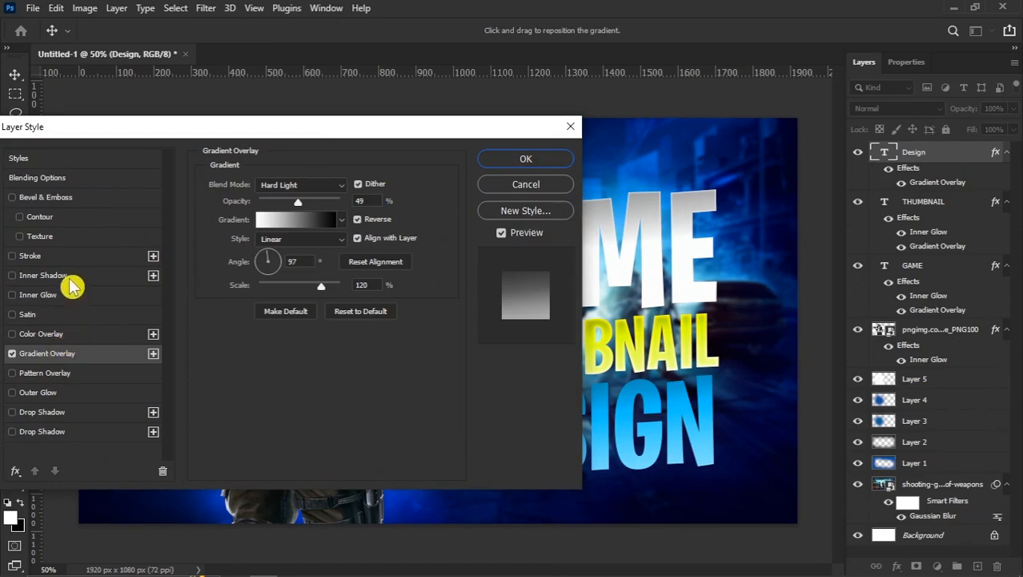
Add a white Overlay inner glow to DESIGN with 85% opacity, 9% choke and 10 px size, and apply the layer style
click(69, 293)
drag(290, 136, 244, 134)
double_click(302, 333)
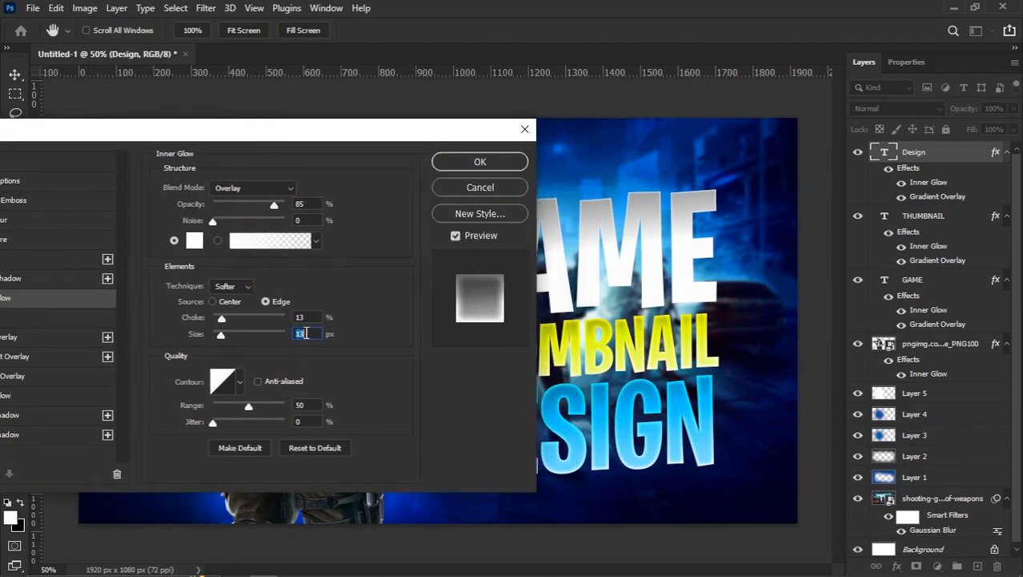
key(Down)
key(Down)
key(Down)
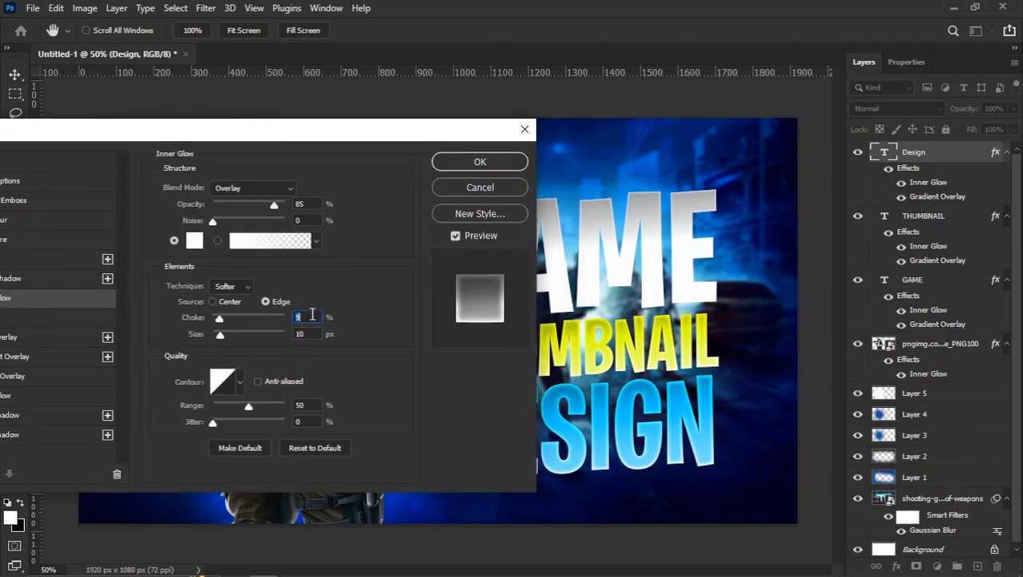
click(480, 162)
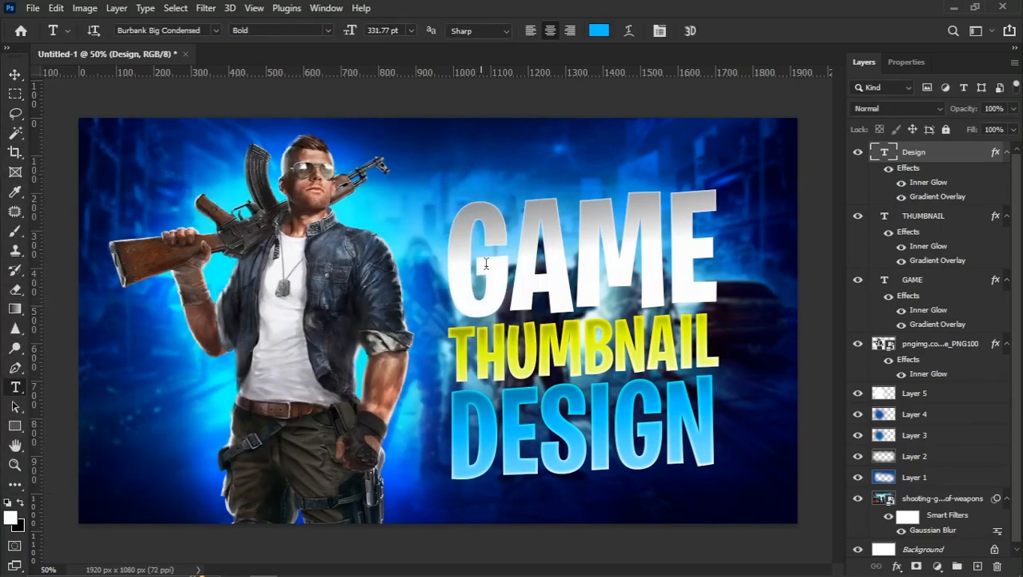
Load the outlines of the DESIGN, THUMBNAIL and GAME text as one combined selection and add a new layer above the Design layer
click(15, 74)
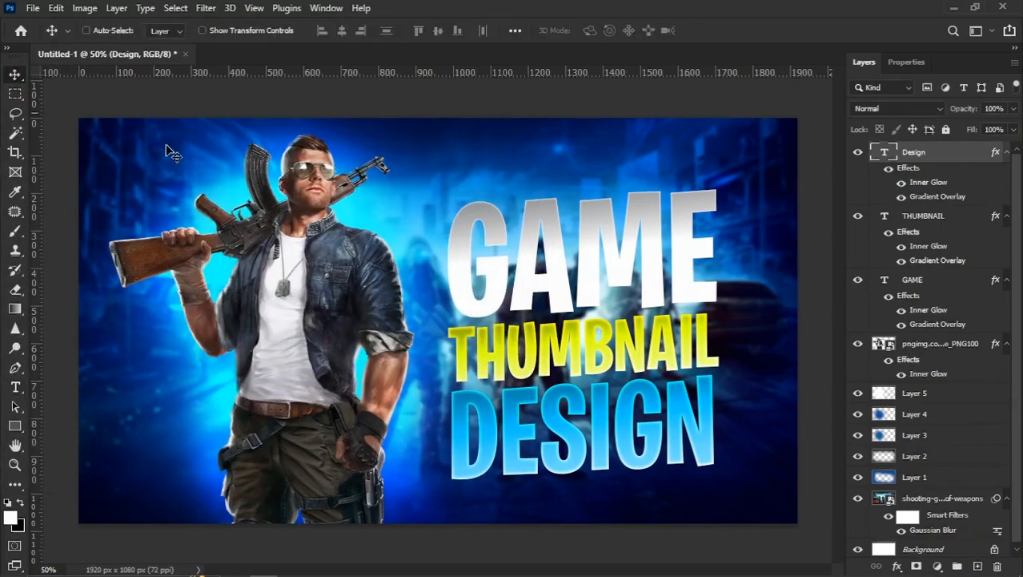
click(933, 285)
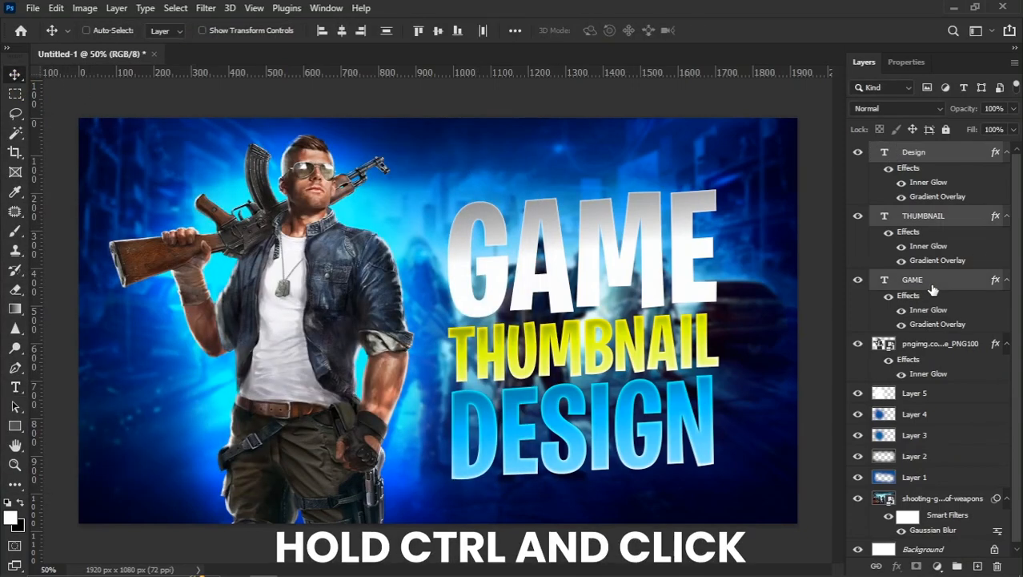
ctrl+click(886, 154)
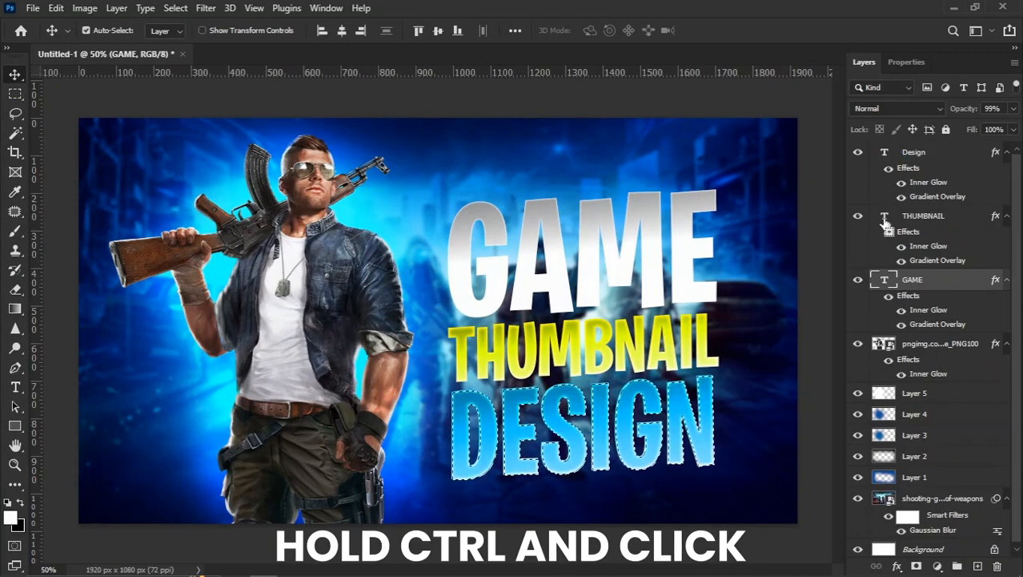
ctrl+shift+click(885, 224)
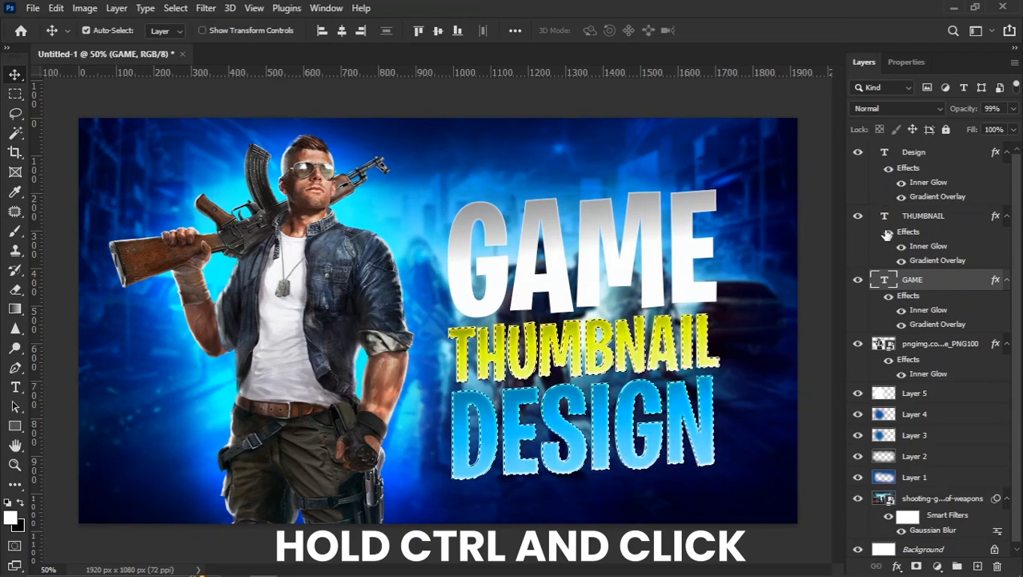
ctrl+shift+click(885, 280)
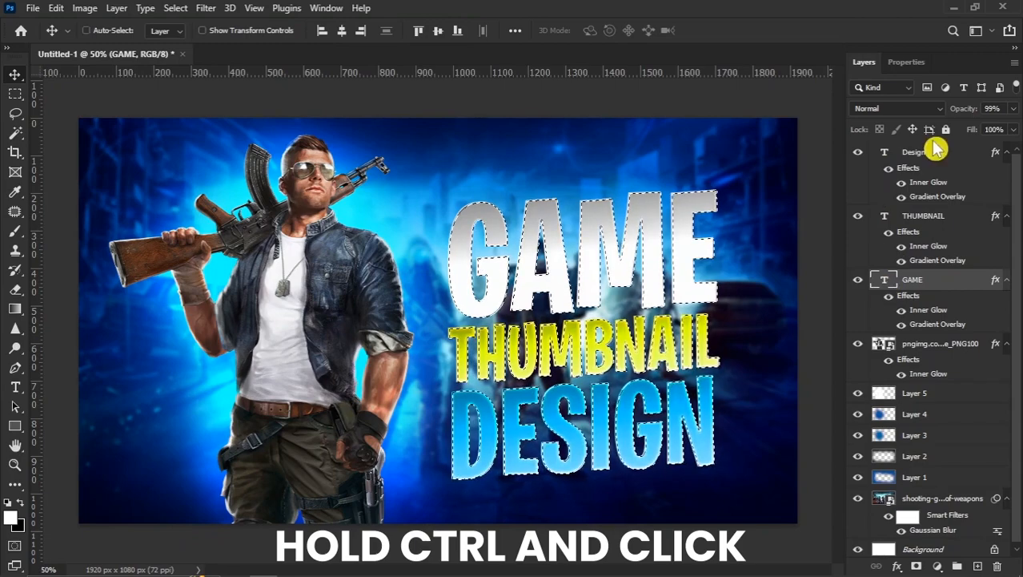
click(933, 156)
click(978, 566)
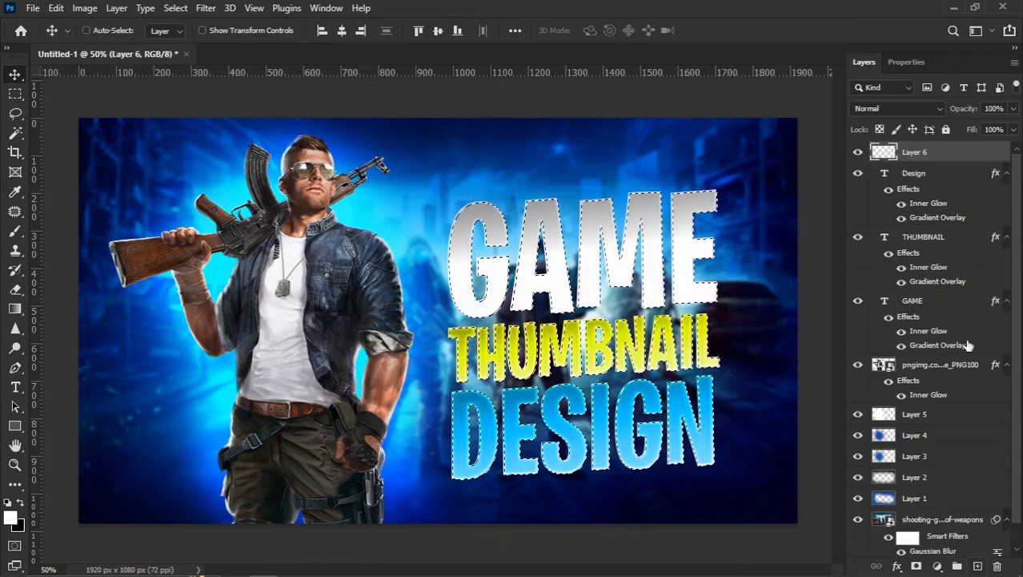
Expand the combined text selection outward so it surrounds the whole title with a margin
click(176, 10)
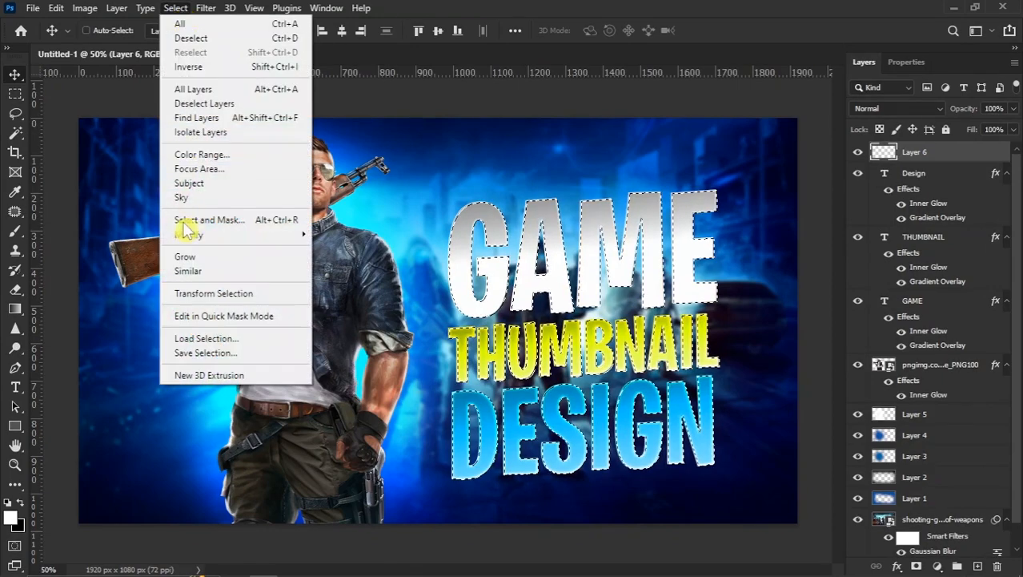
mouse_move(187, 237)
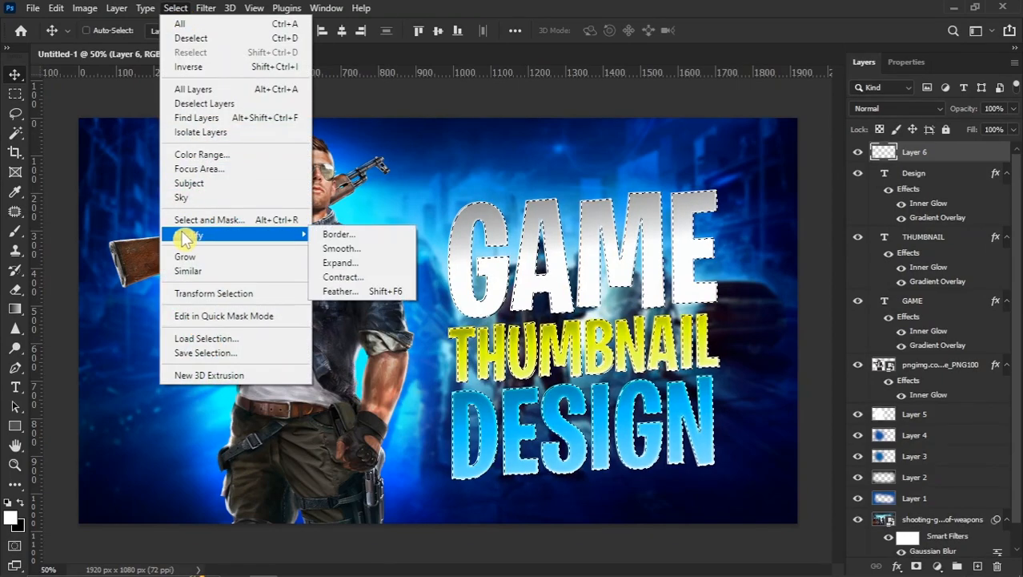
click(342, 262)
drag(467, 240, 363, 231)
click(433, 256)
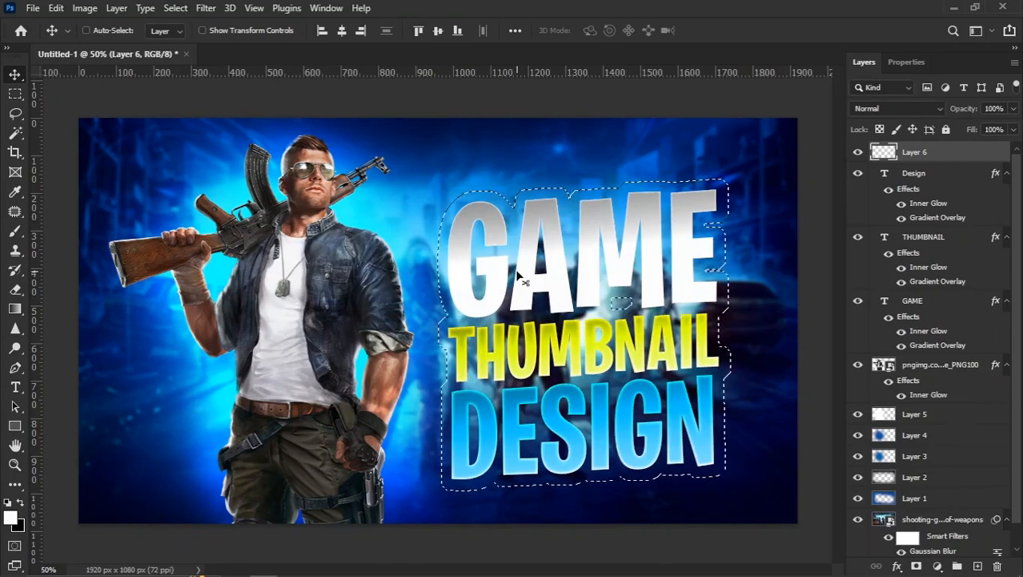
Add the small unselected gap between GAME and THUMBNAIL to the selection with the Lasso tool
click(15, 114)
right_click(15, 116)
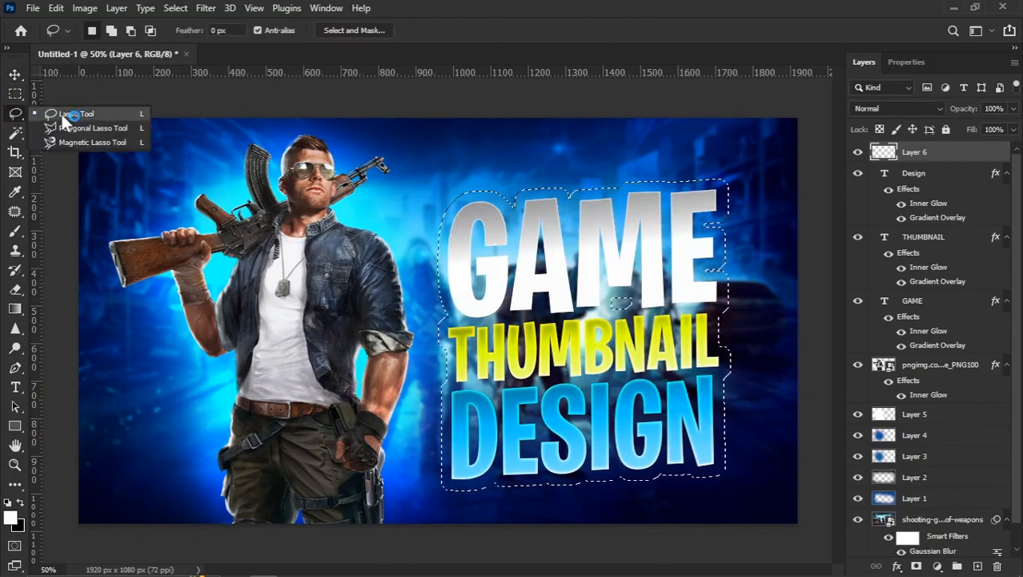
click(72, 119)
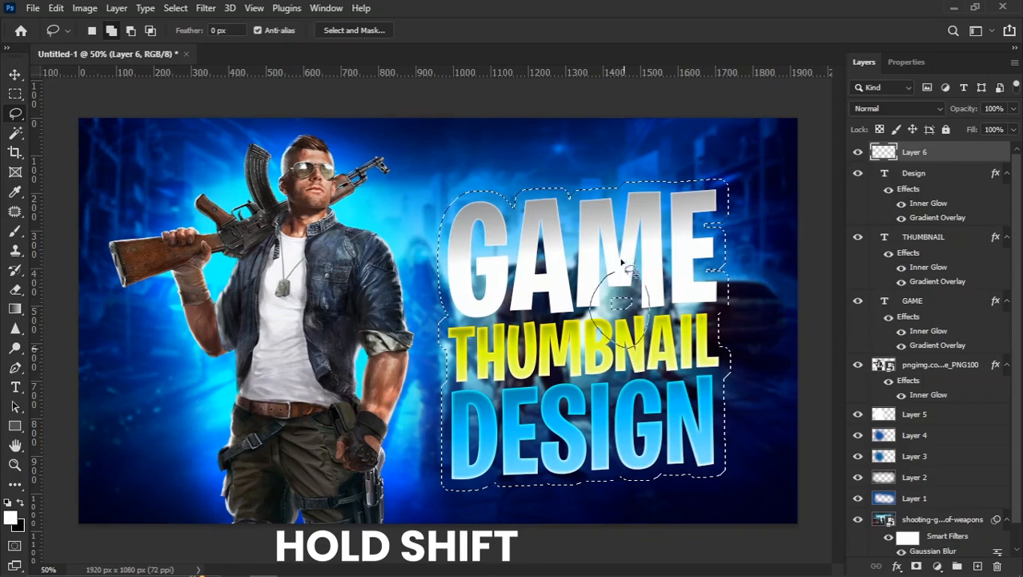
click(15, 74)
Fill the expanded selection on the new layer with the dark blue 00184a and deselect
click(8, 517)
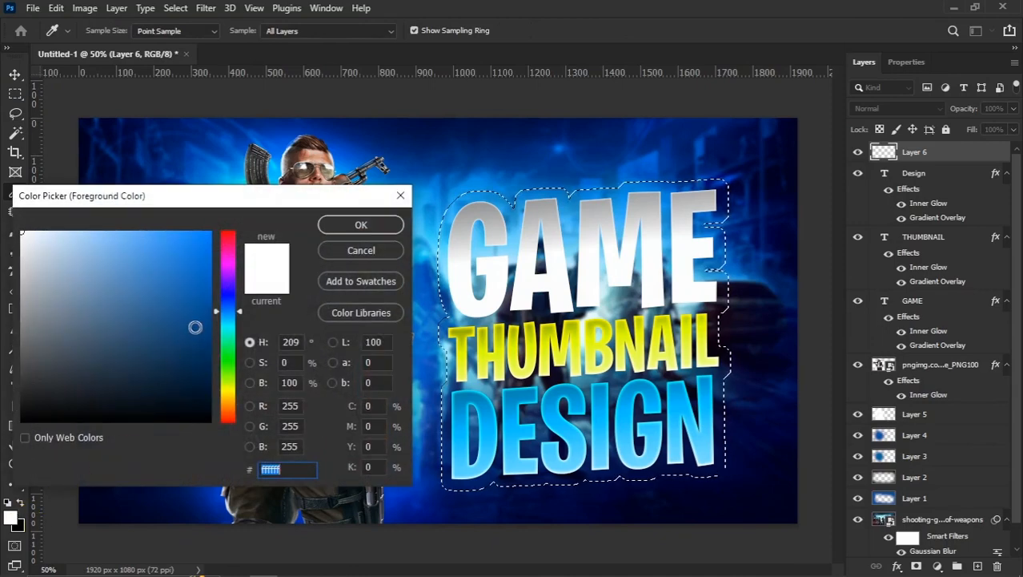
text(01274b)
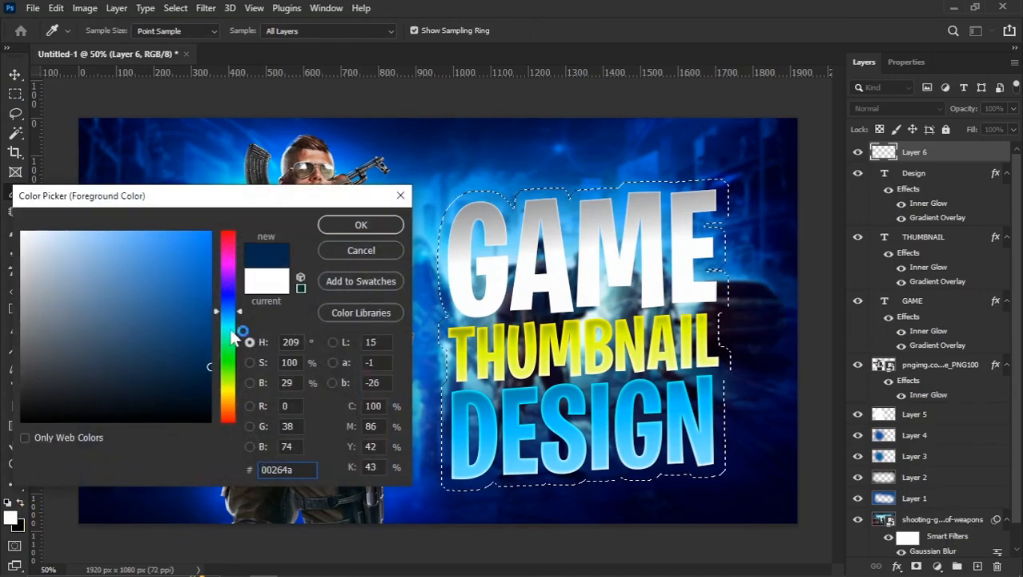
click(239, 307)
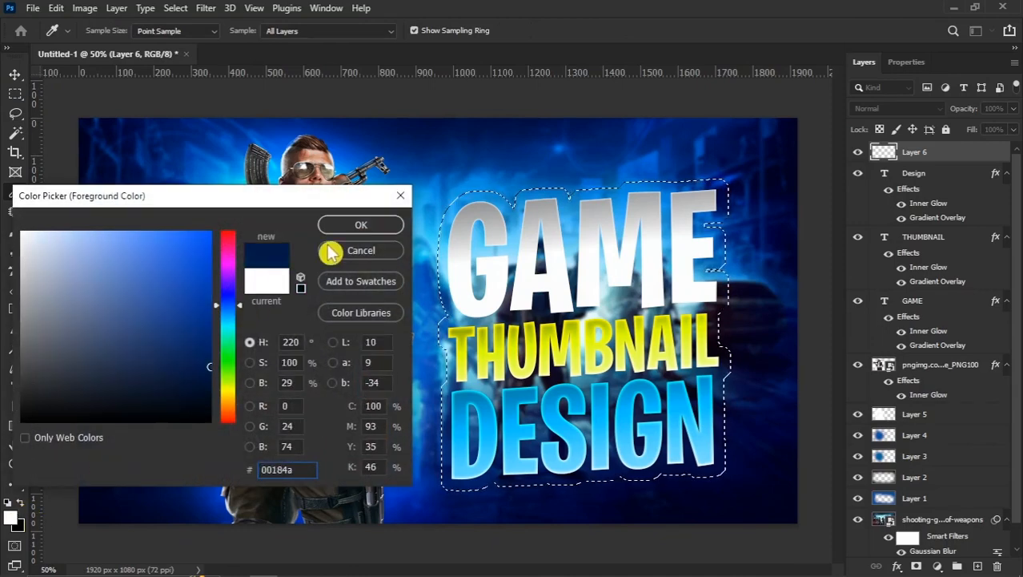
click(354, 227)
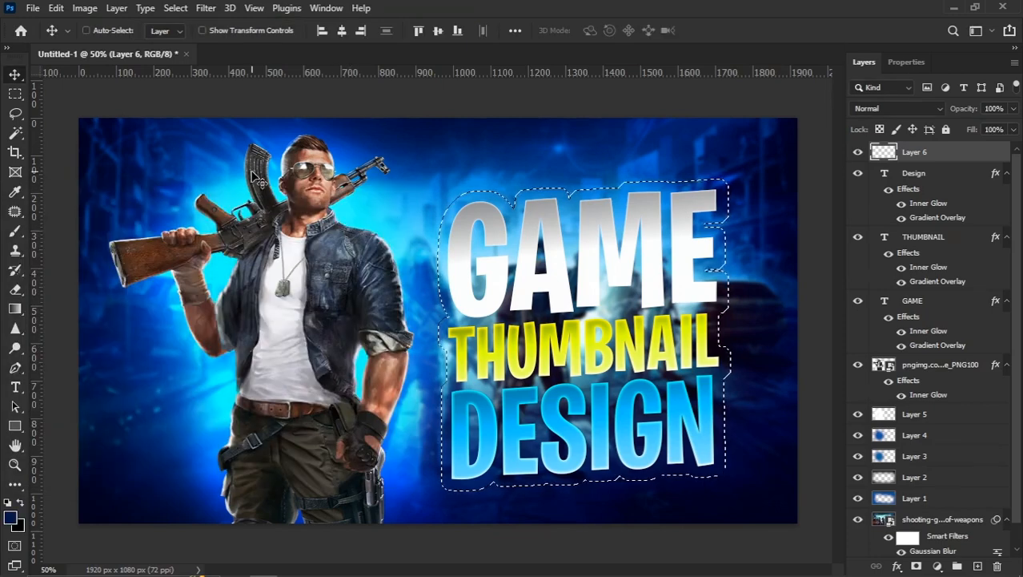
key(alt+BackSpace)
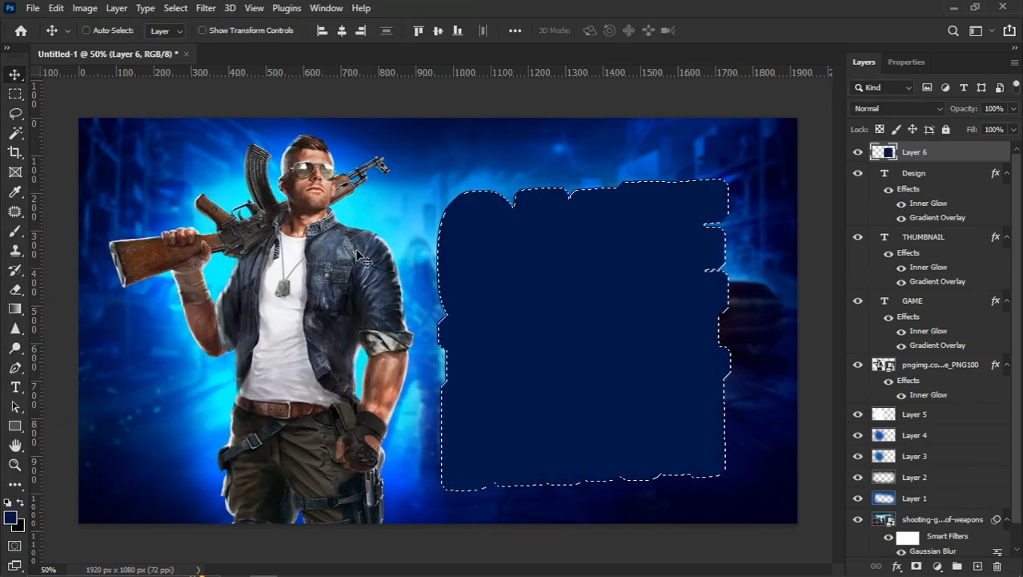
key(ctrl+d)
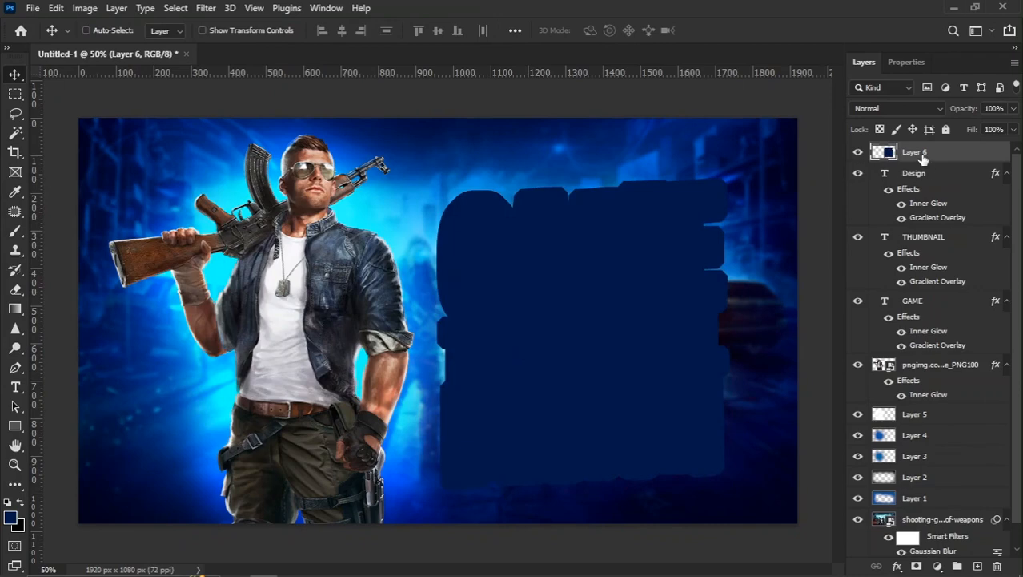
Move the dark blue backing shape layer below the GAME text layer so it sits behind the title
drag(922, 159, 918, 352)
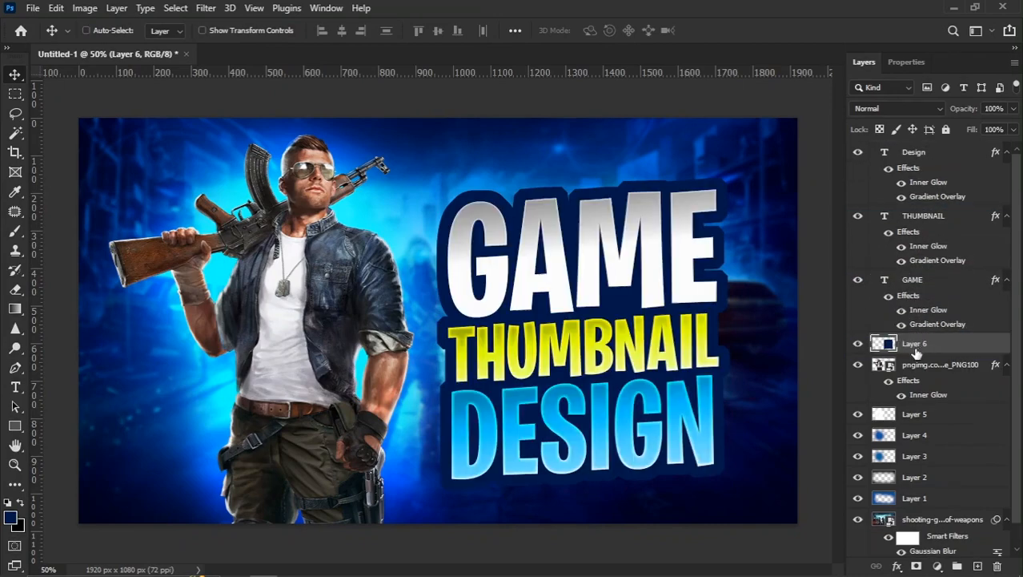
scroll(417, 298, down, 1)
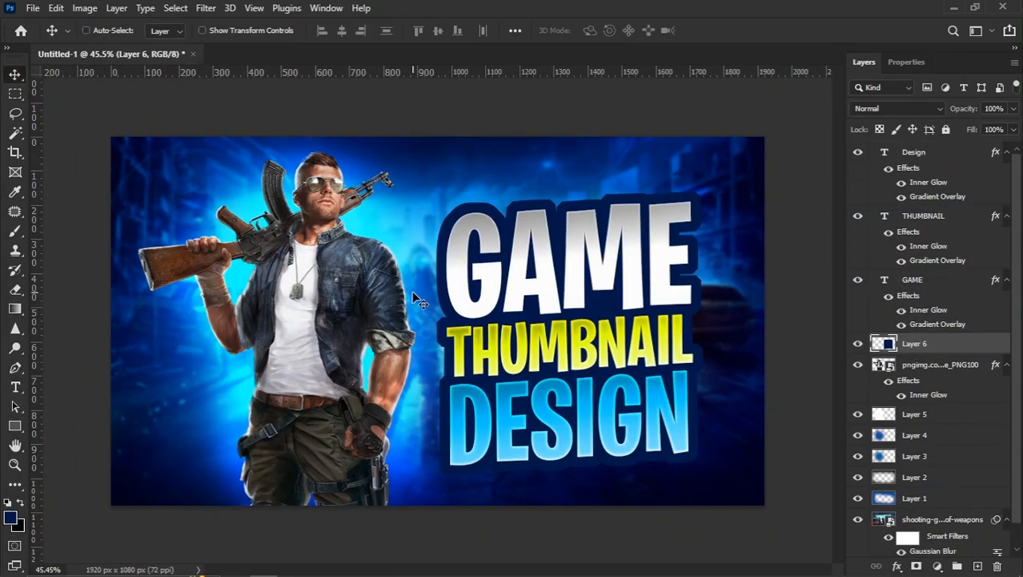
scroll(652, 369, up, 1)
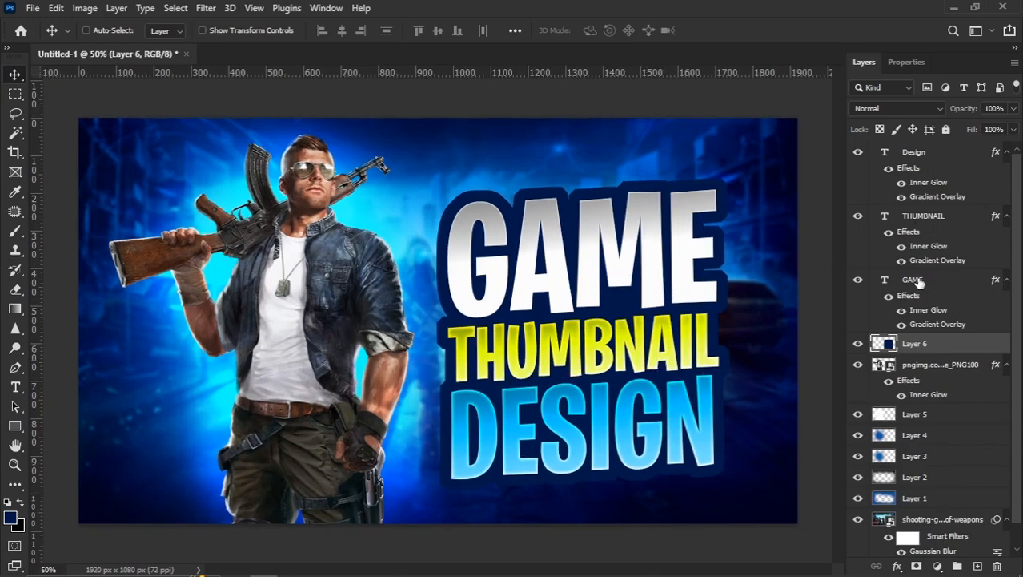
Add a Bevel & Emboss effect to the dark blue backing shape with Inner Bevel, Smooth, depth 100% and size 2 px
right_click(951, 352)
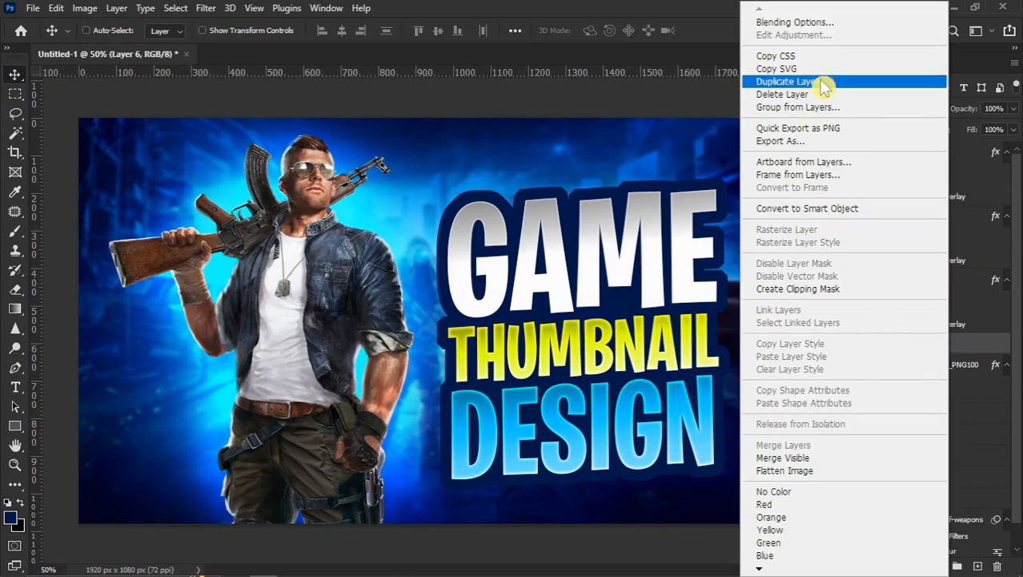
click(825, 19)
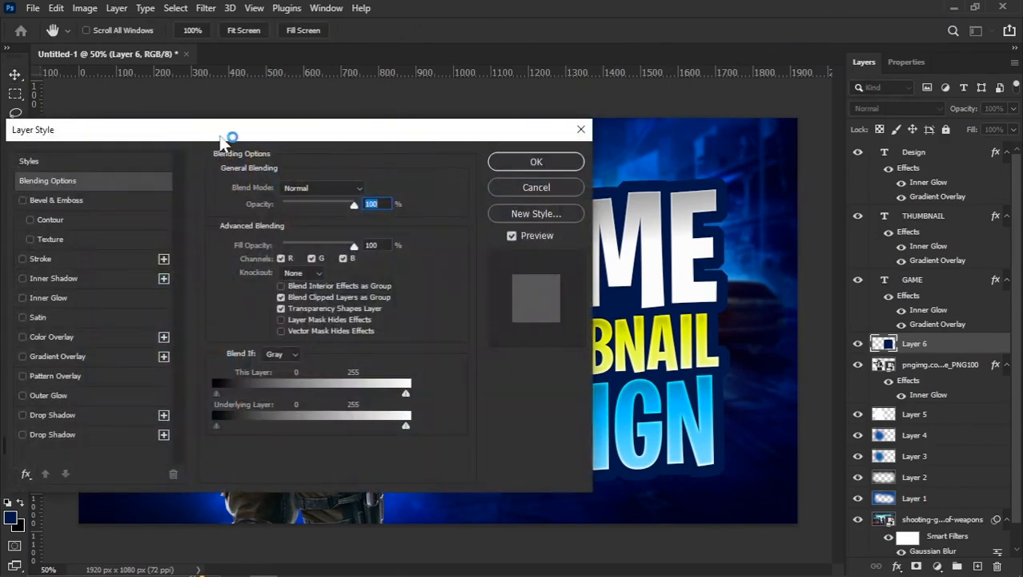
drag(226, 138, 222, 117)
click(54, 176)
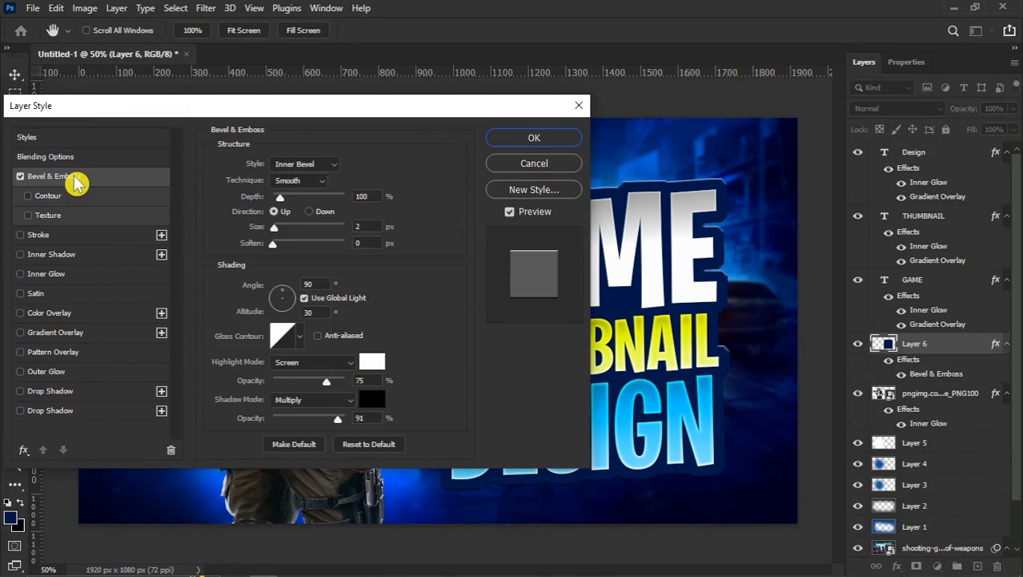
drag(354, 118, 220, 201)
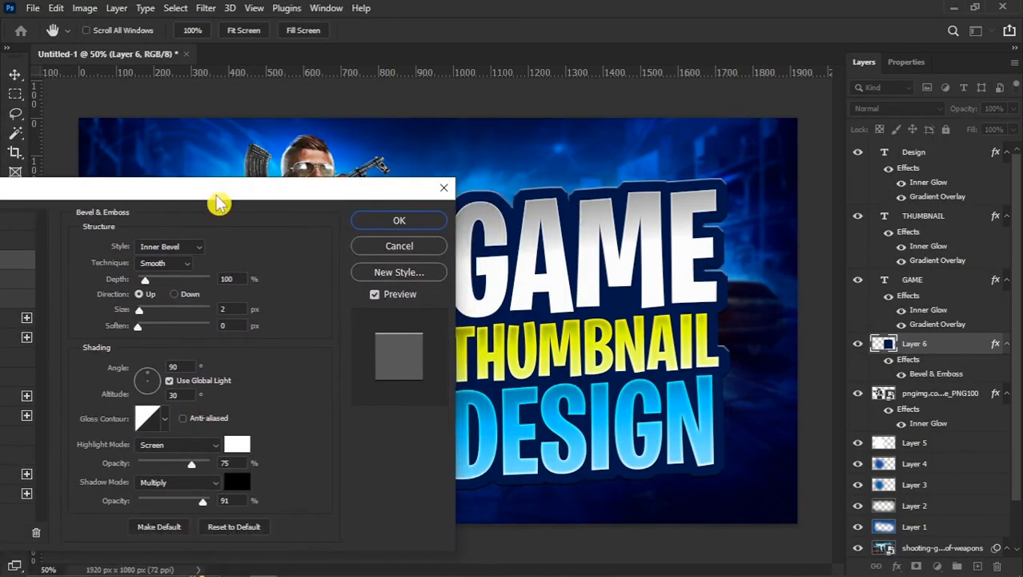
click(370, 222)
scroll(350, 229, down, 1)
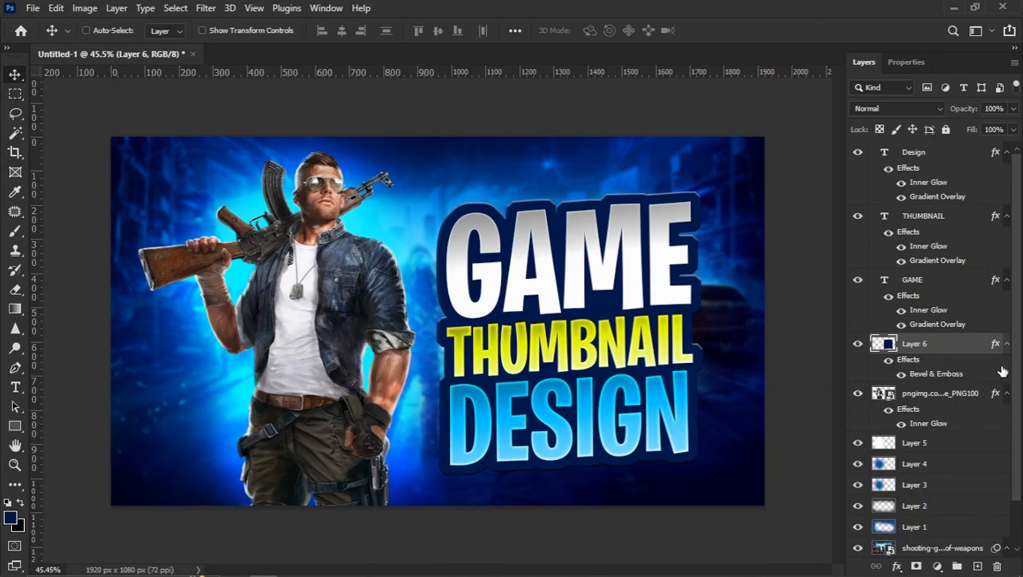
Group the three title text layers with the backing shape and shift the group slightly toward the right edge
shift+click(927, 153)
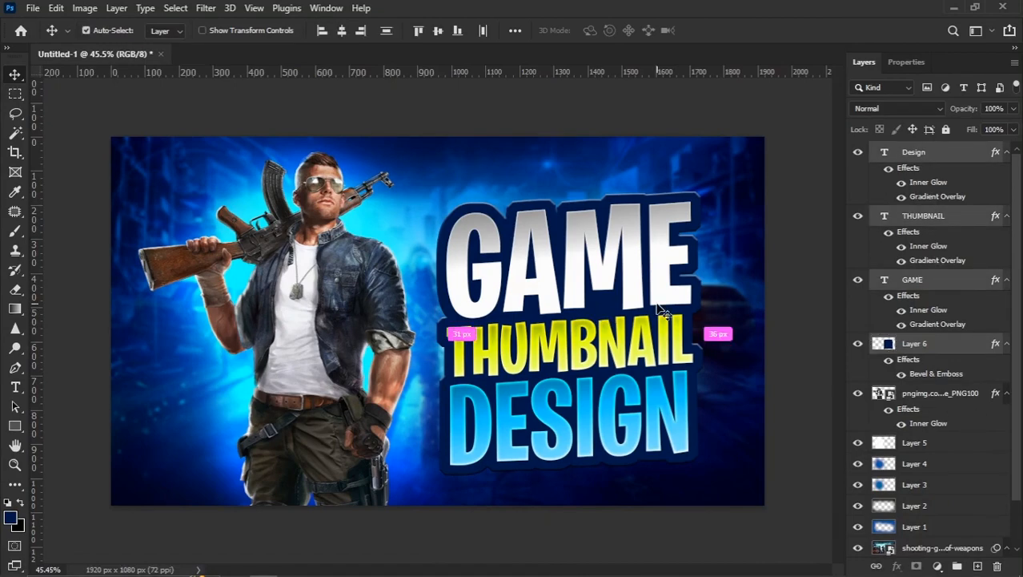
key(ctrl+g)
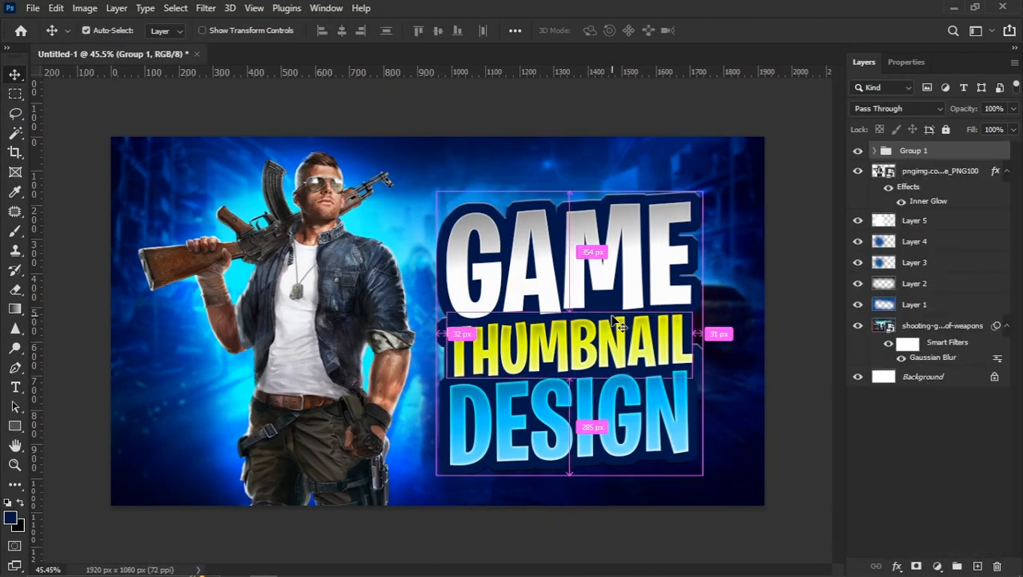
key(ctrl+t)
drag(598, 337, 602, 339)
key(Return)
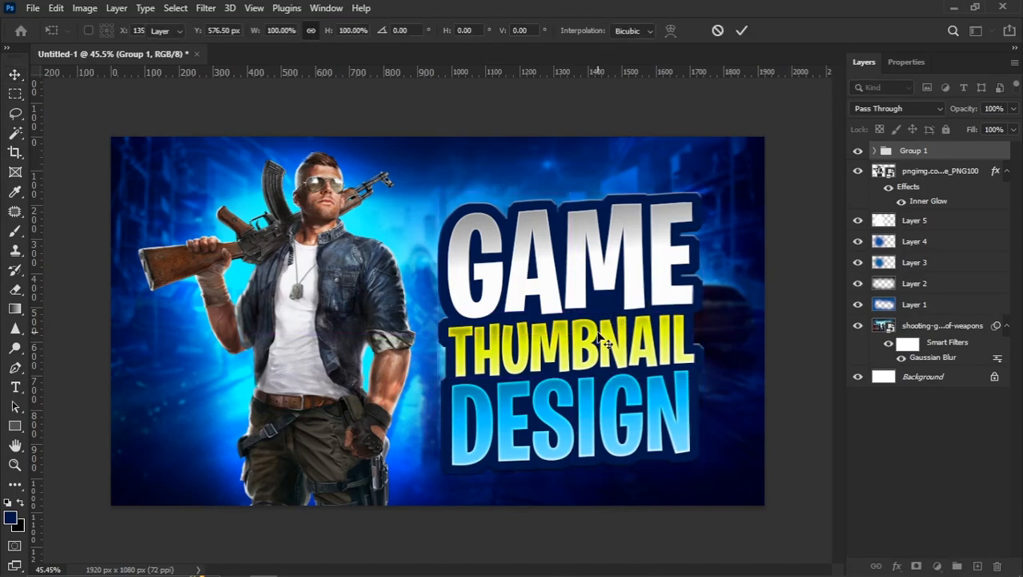
Nudge the title group slightly upward to fine-tune its vertical position in the thumbnail
key(Up)
key(Up)
key(Up)
key(Up)
key(Up)
key(Up)
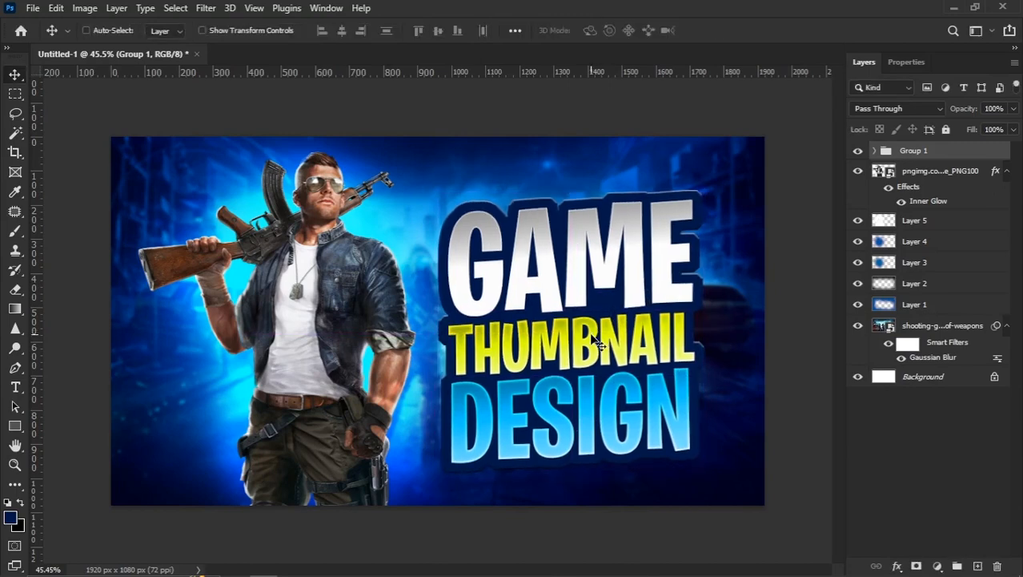
key(Up)
key(Up)
key(Up)
key(Up)
key(Up)
key(Up)
key(Up)
key(Up)
key(Down)
key(Down)
key(Down)
key(Down)
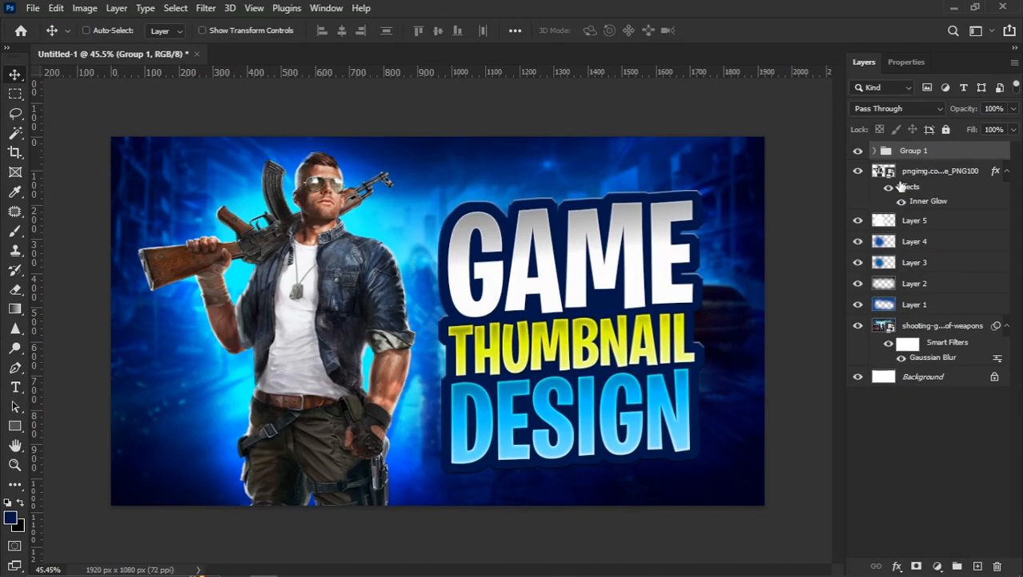
Start a Color Balance adjustment on the character layer and set the midtones Cyan–Red level to -9
right_click(320, 334)
click(340, 338)
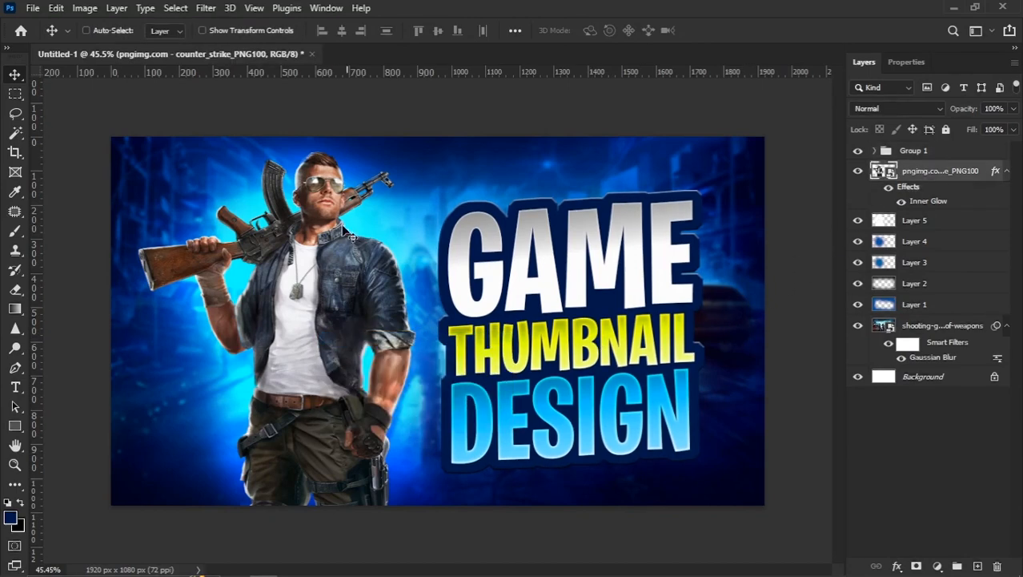
click(85, 9)
mouse_move(115, 45)
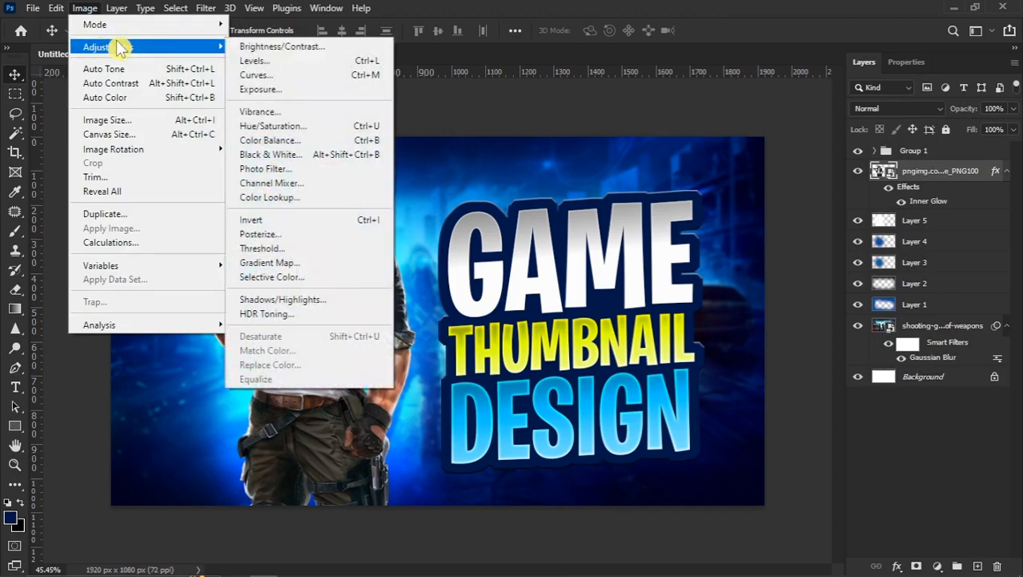
click(270, 140)
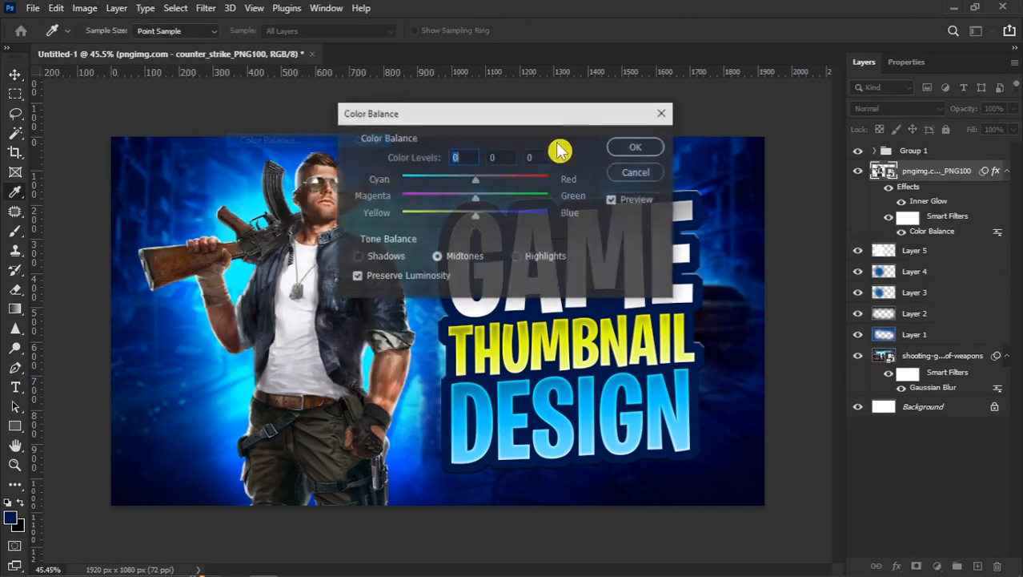
drag(517, 114, 579, 120)
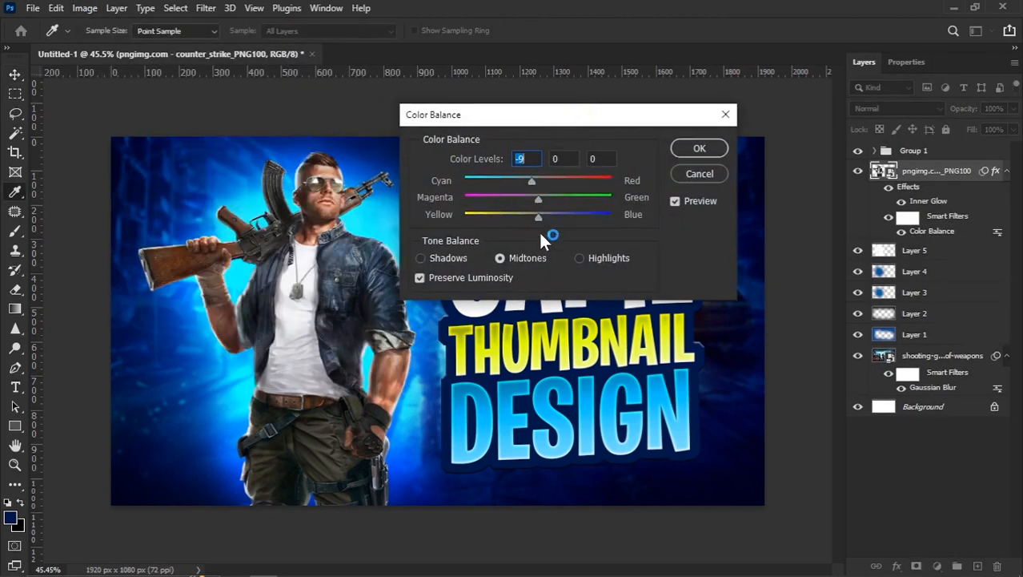
Set the character's shadows Cyan–Red level to -17, shift the shadows slightly toward blue, and apply the Color Balance
click(454, 258)
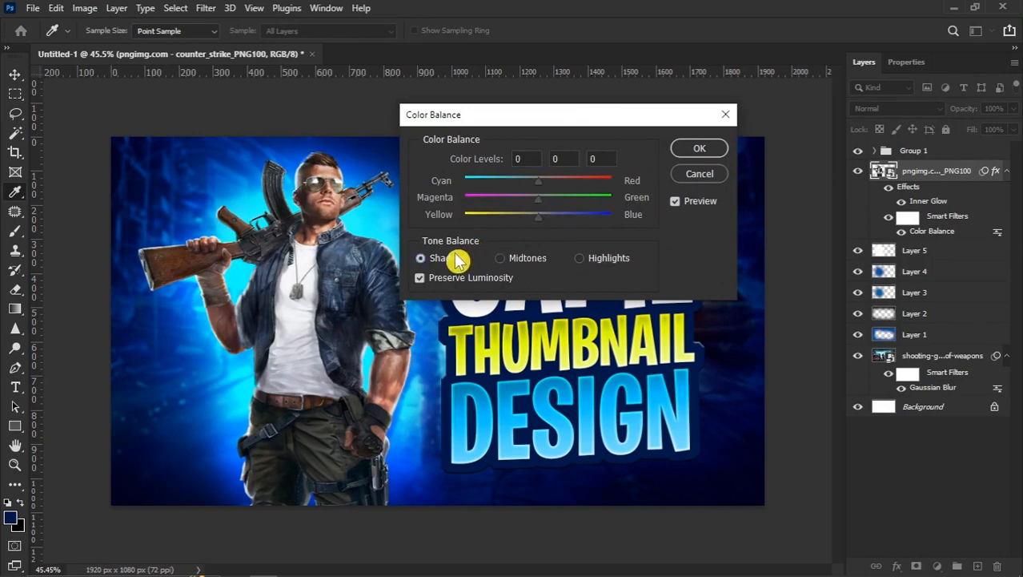
drag(522, 182, 528, 184)
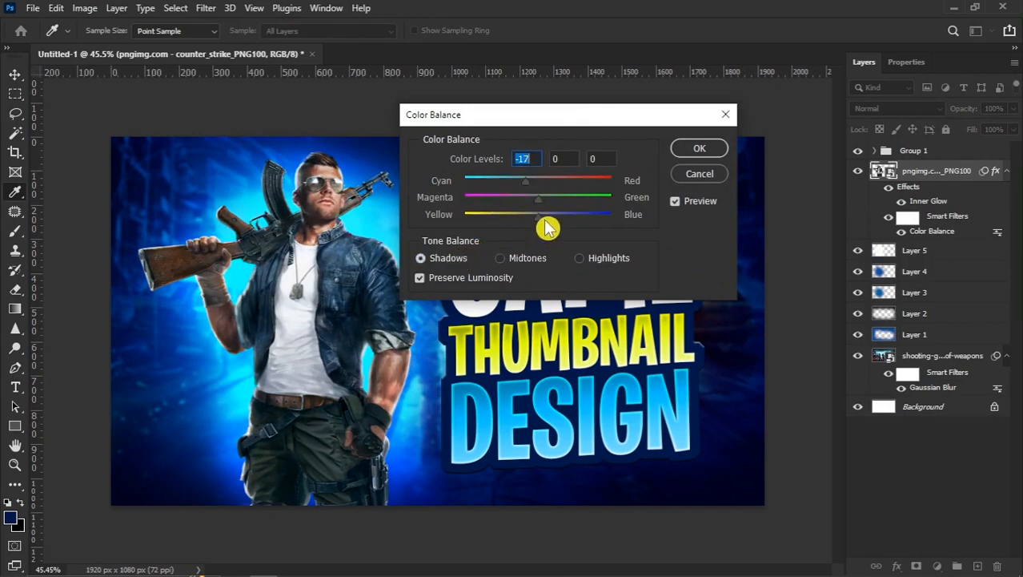
drag(544, 220, 545, 221)
click(689, 153)
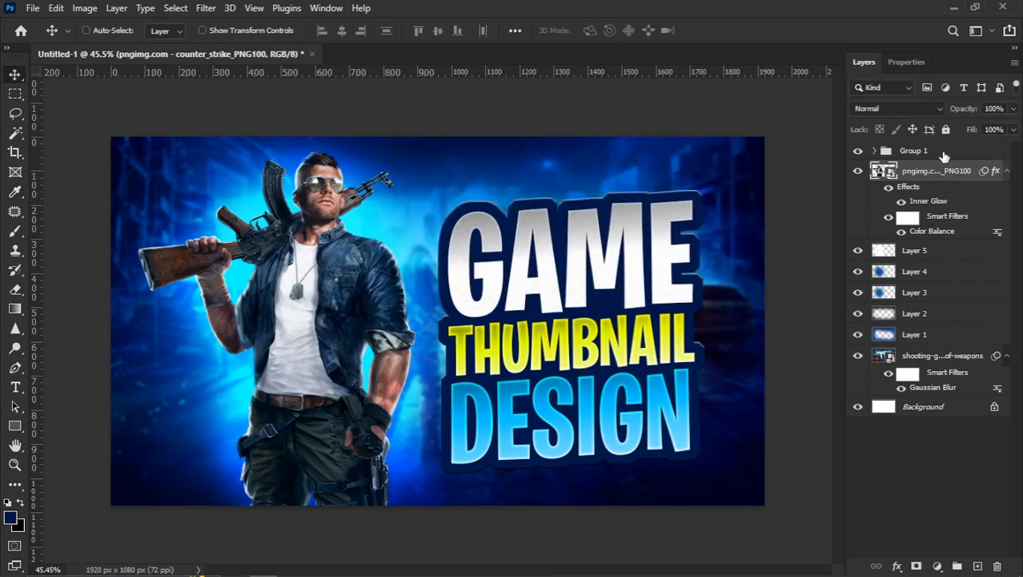
Duplicate Layer 4 and set the copy's blend mode to Linear Dodge (Add)
click(901, 276)
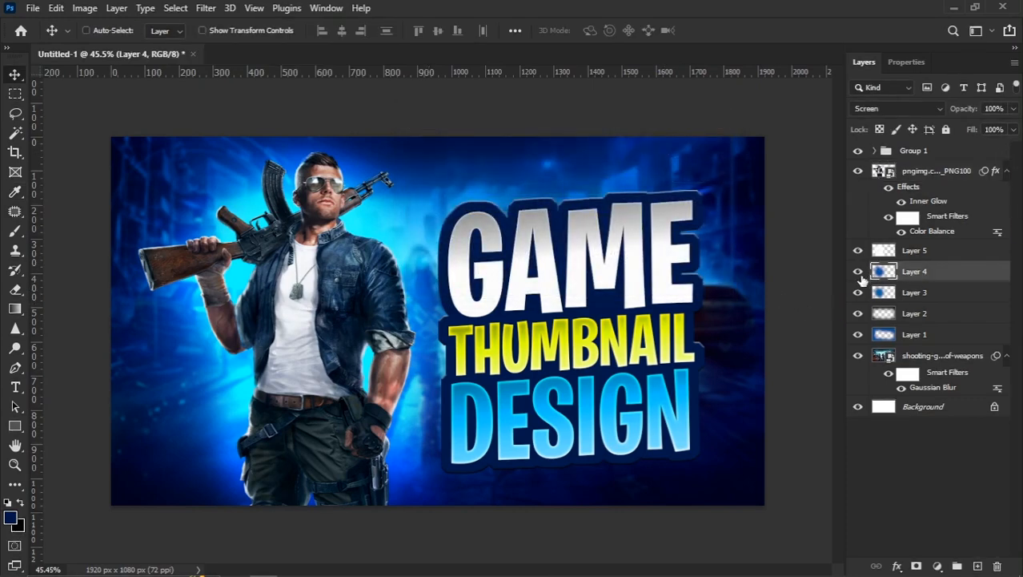
drag(931, 273, 978, 566)
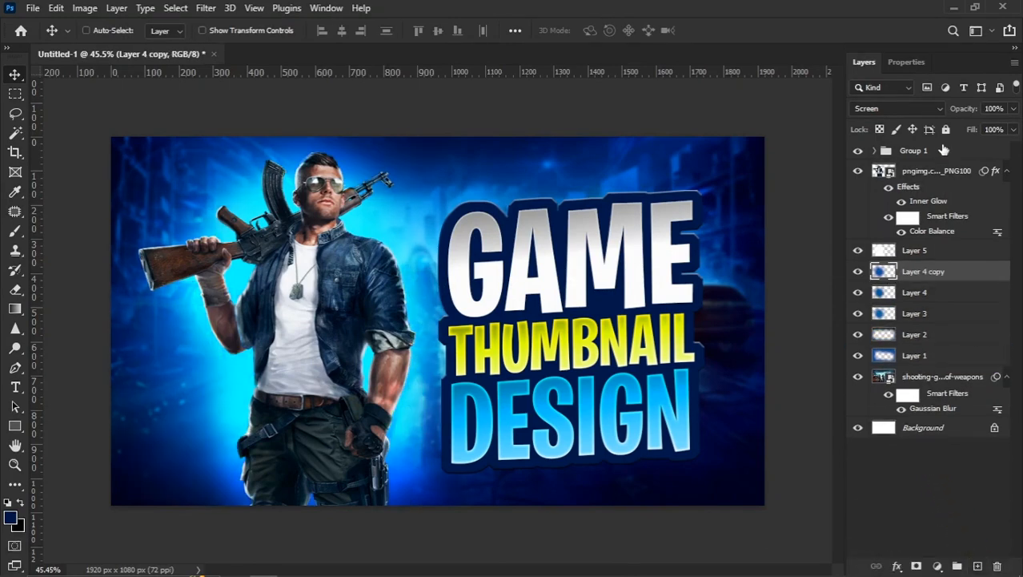
click(899, 110)
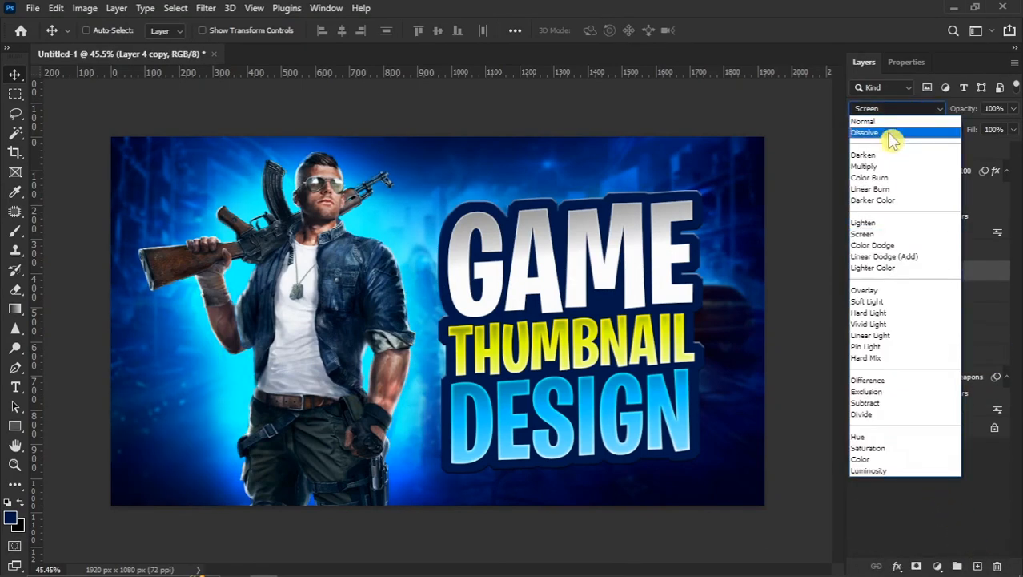
click(881, 260)
Reduce the opacity of the duplicated glow layer to 30%, comparing the image with the layer hidden and shown
drag(953, 109, 935, 113)
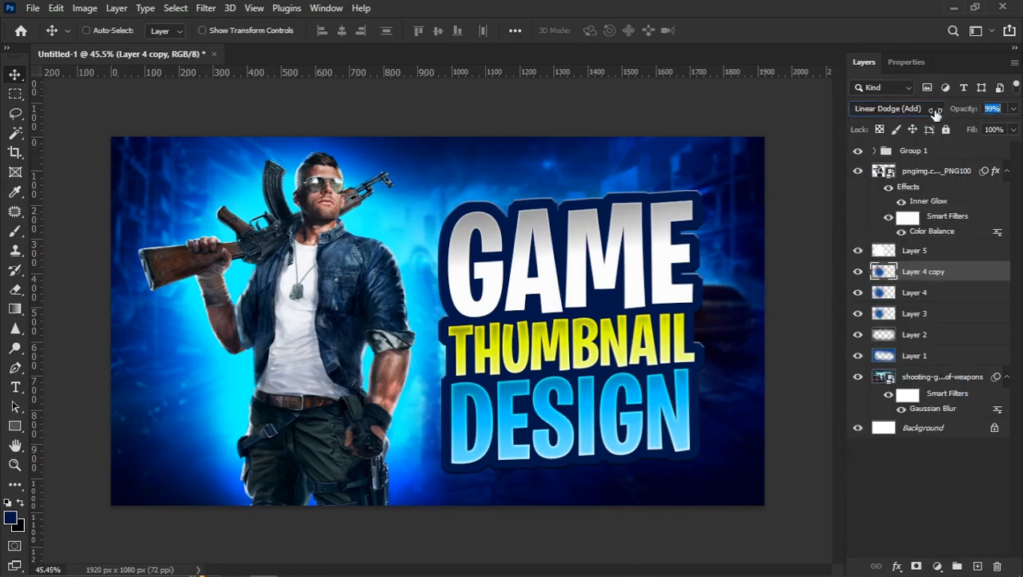
click(994, 109)
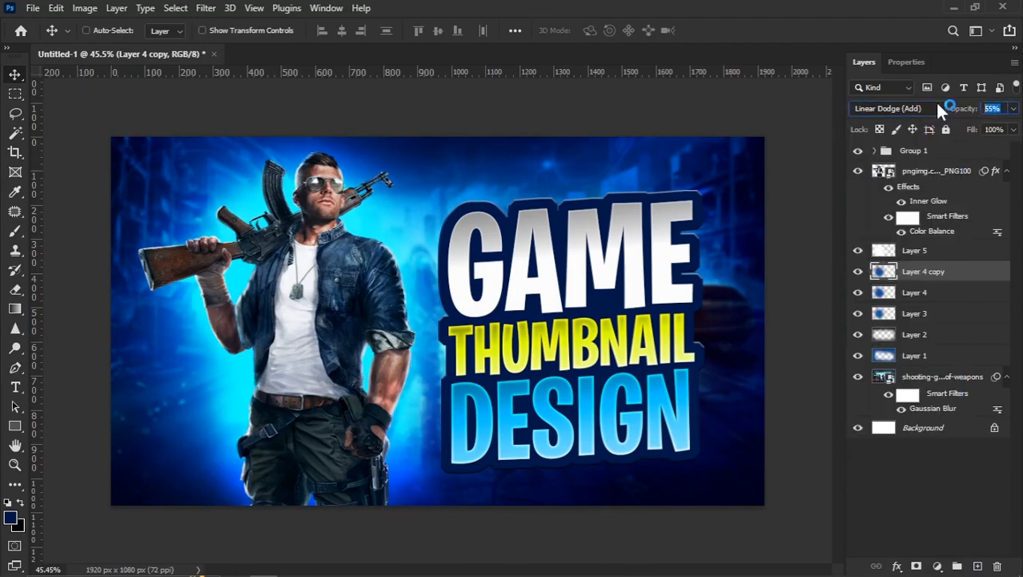
drag(941, 108, 940, 109)
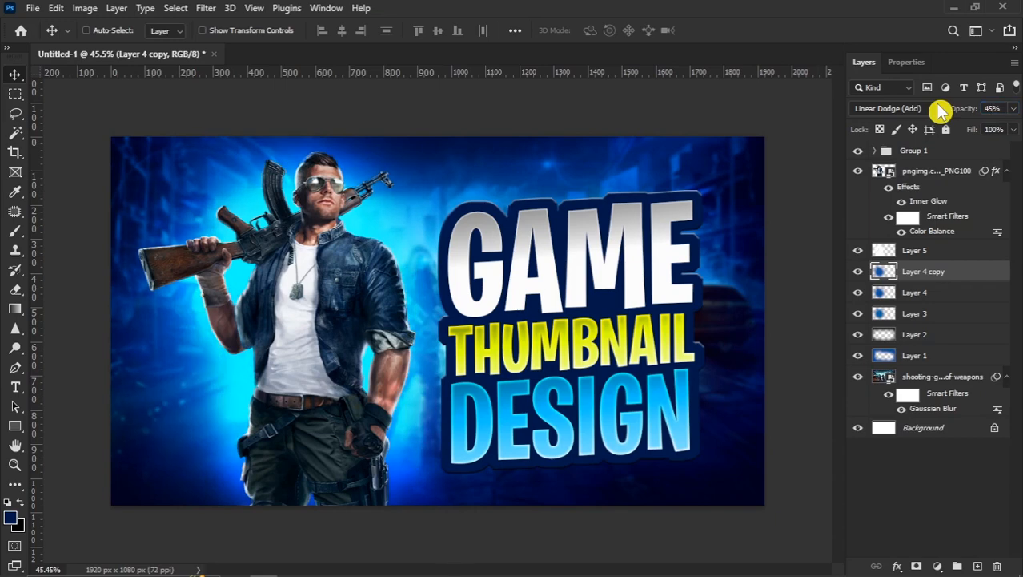
click(855, 273)
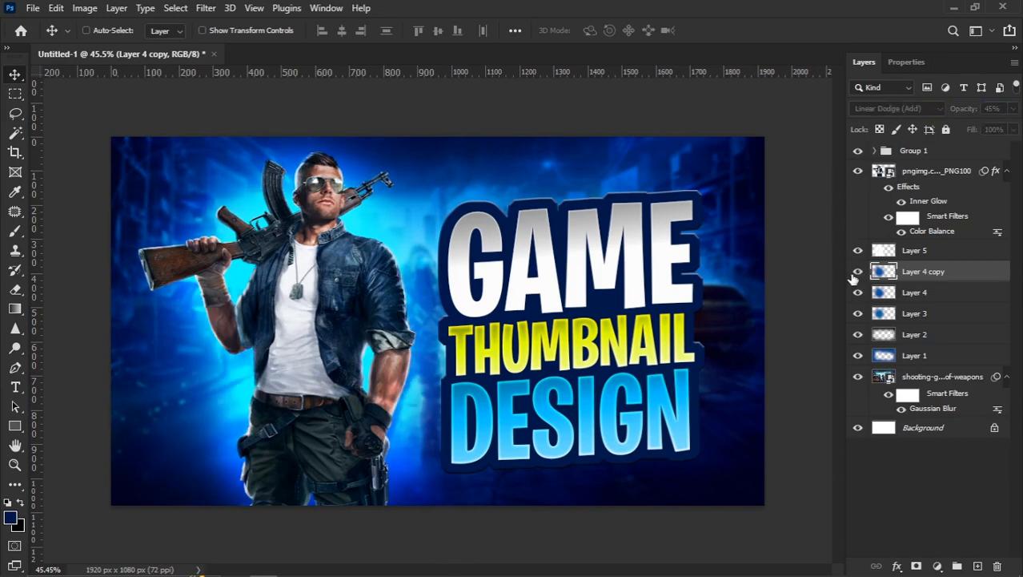
click(856, 272)
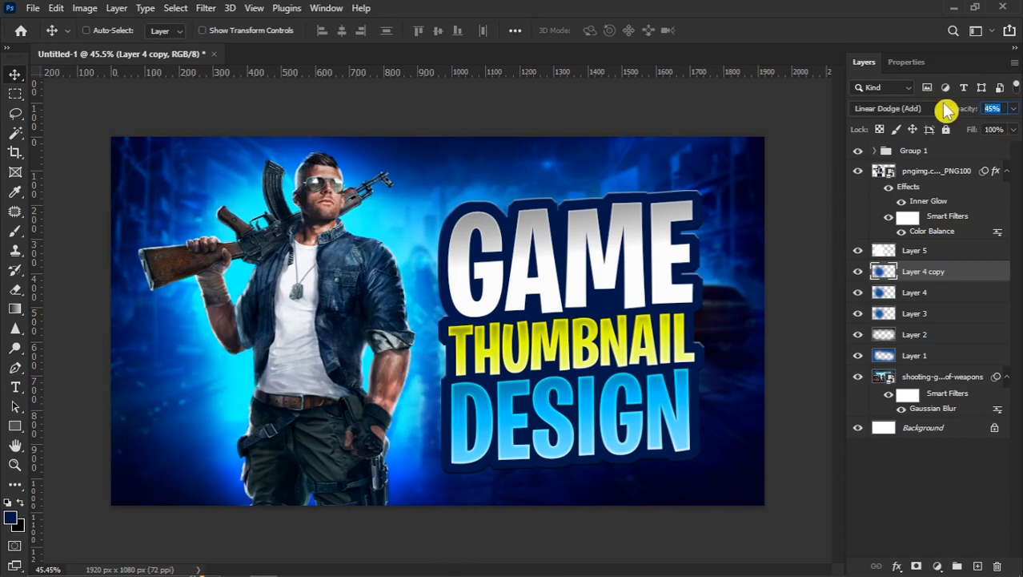
drag(947, 109, 947, 109)
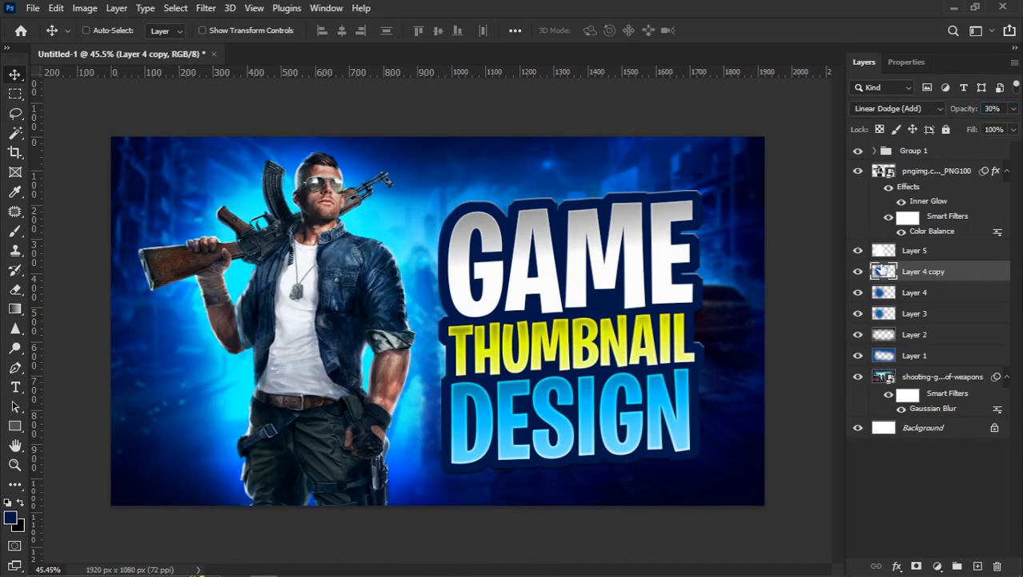
Place the Lightning image from the game folder in File Explorer above the title group at its original size
click(919, 153)
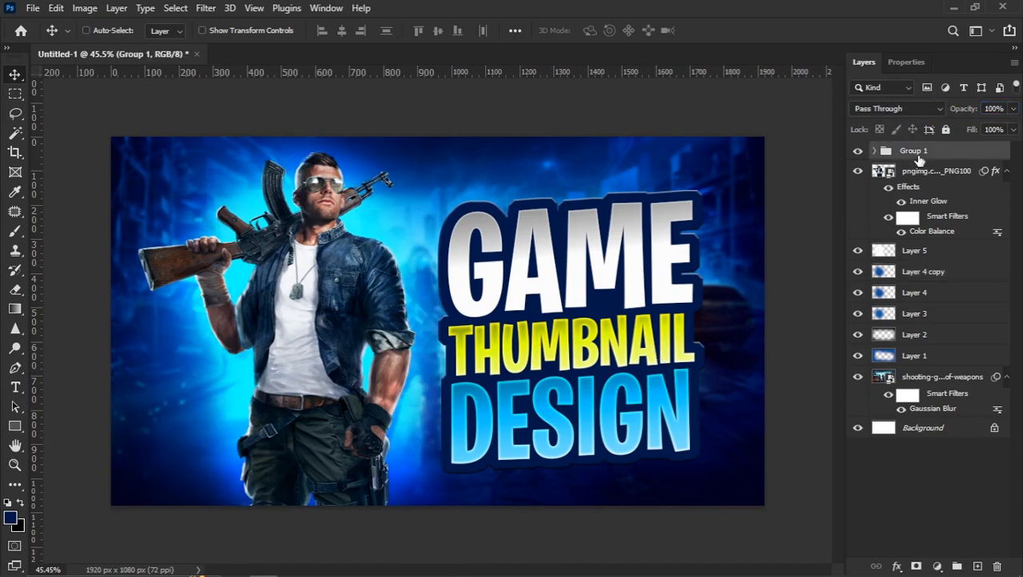
click(236, 566)
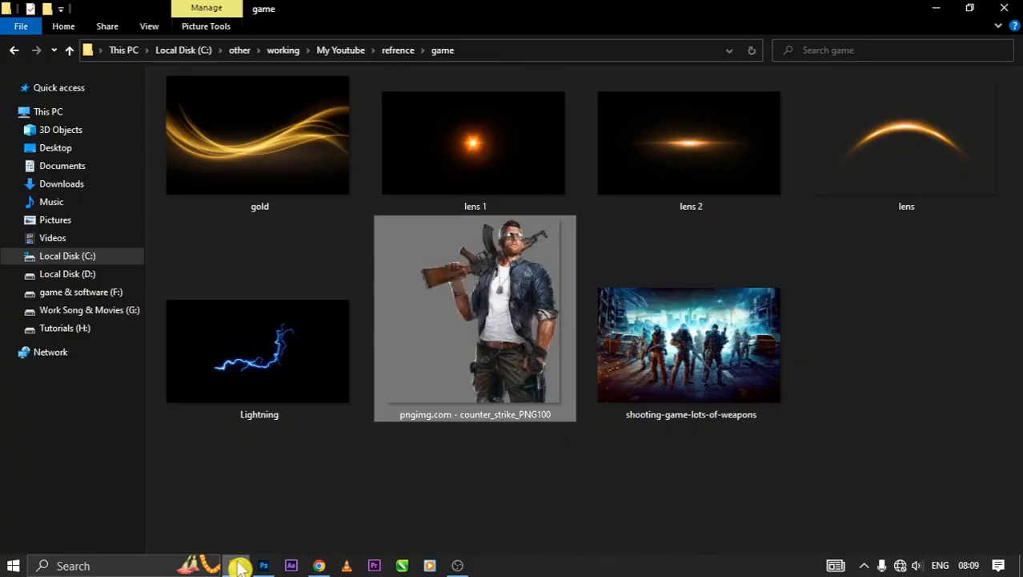
drag(265, 373, 406, 260)
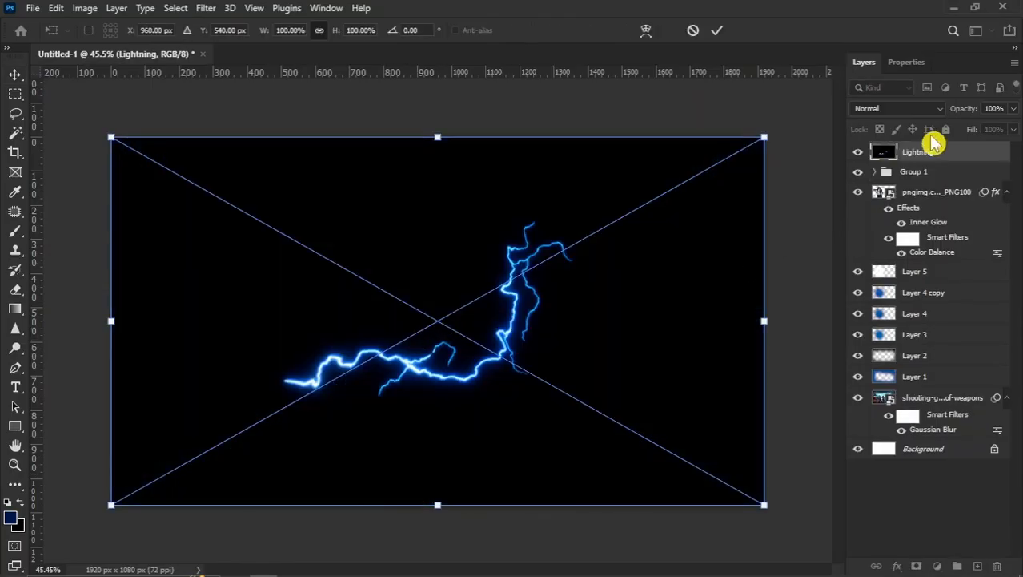
key(Return)
Set the Lightning layer's blend mode to Screen to drop its black background
click(886, 108)
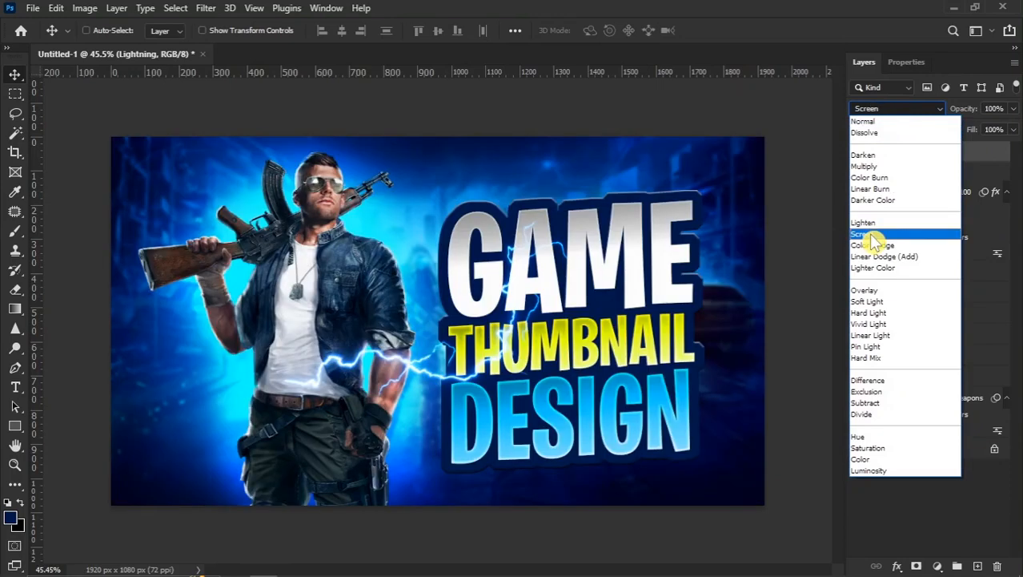
click(875, 237)
click(506, 352)
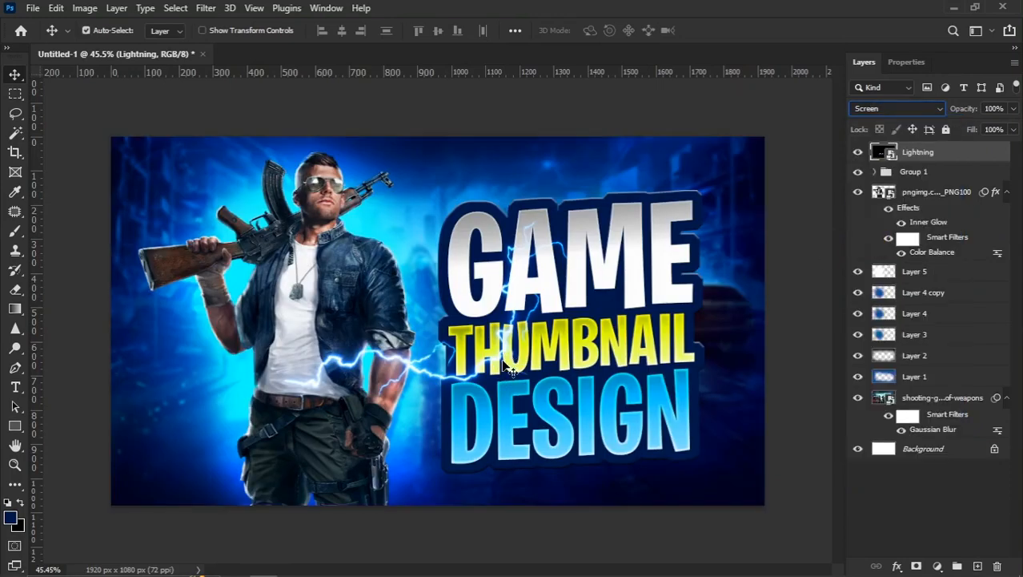
scroll(447, 329, down, 2)
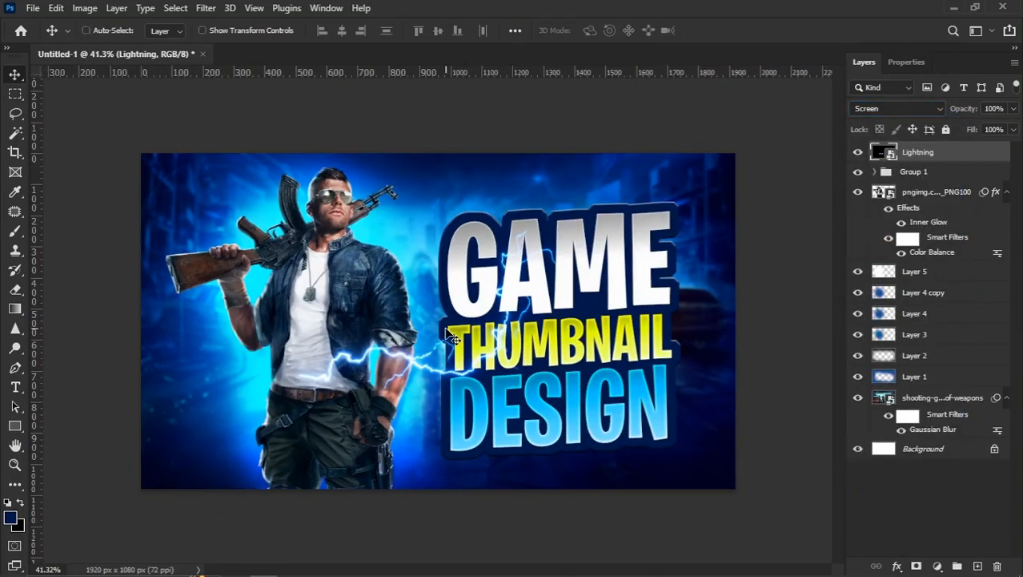
Enlarge the Lightning layer to about 219% and position its bolts along the bottom edge of the canvas, beneath the title
key(ctrl+t)
drag(439, 473, 430, 574)
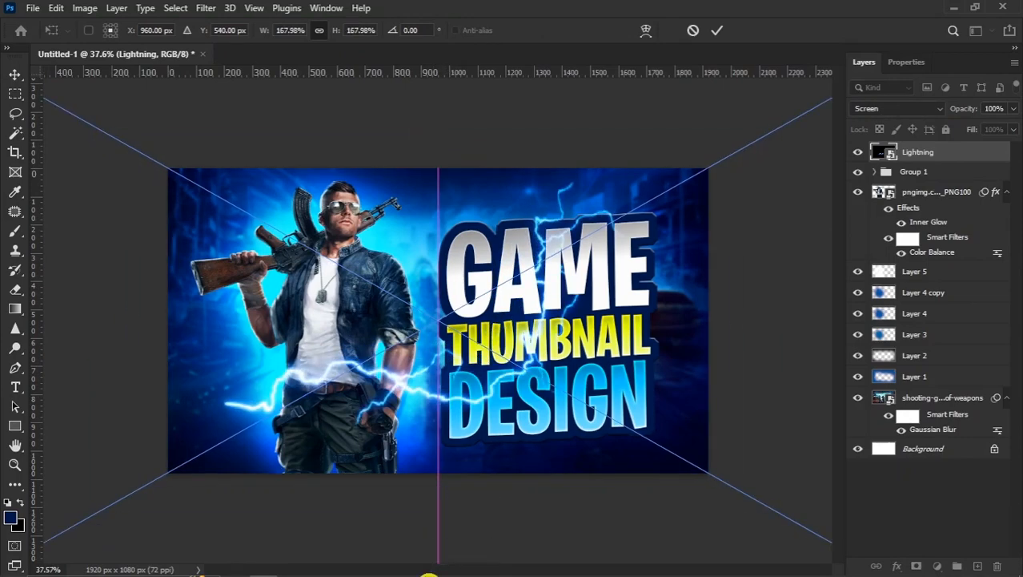
drag(427, 341, 508, 407)
drag(518, 132, 533, 56)
drag(511, 381, 589, 408)
key(Return)
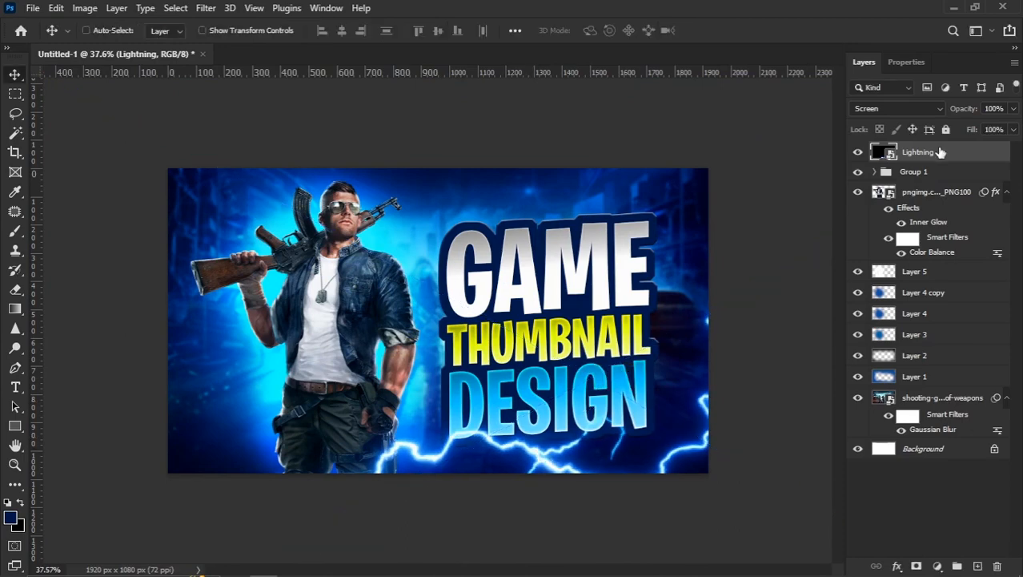
Duplicate the Lightning layer, flip the copy vertically and move it towards the top of the canvas
key(ctrl+j)
drag(472, 393, 295, 143)
key(ctrl+t)
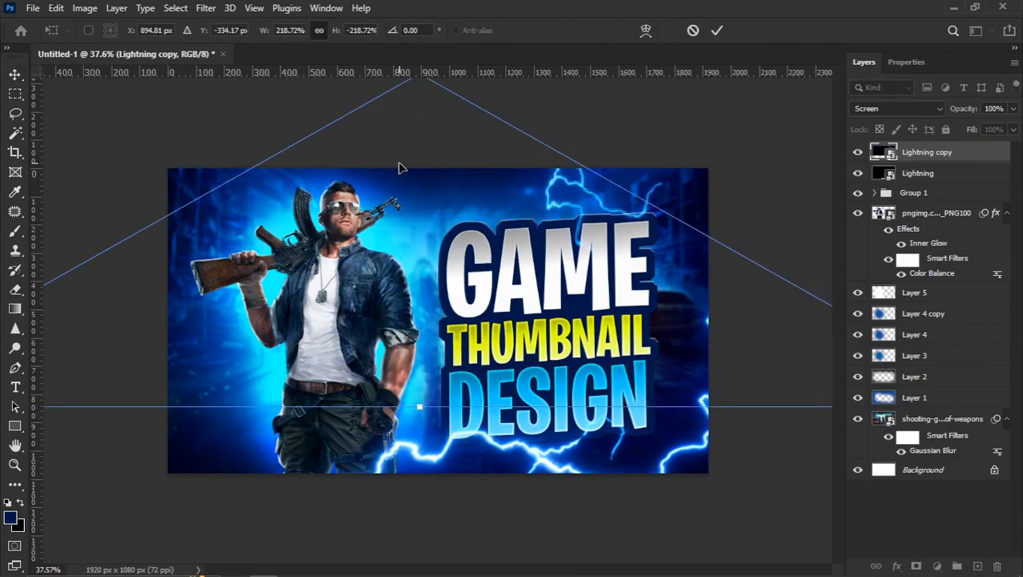
drag(400, 167, 400, 261)
key(Return)
drag(388, 180, 399, 181)
key(ctrl+t)
scroll(401, 181, down, 3)
drag(503, 240, 515, 318)
key(Return)
Rotate the Lightning copy about -36° and scale it to about 149%, with bolts crossing the canvas's upper-left corner and top edge
scroll(438, 321, up, 6)
drag(351, 233, 340, 205)
key(ctrl+t)
right_click(335, 227)
click(410, 482)
drag(410, 235, 517, 256)
scroll(517, 256, down, 2)
drag(222, 336, 623, 163)
drag(480, 336, 495, 216)
drag(480, 383, 463, 363)
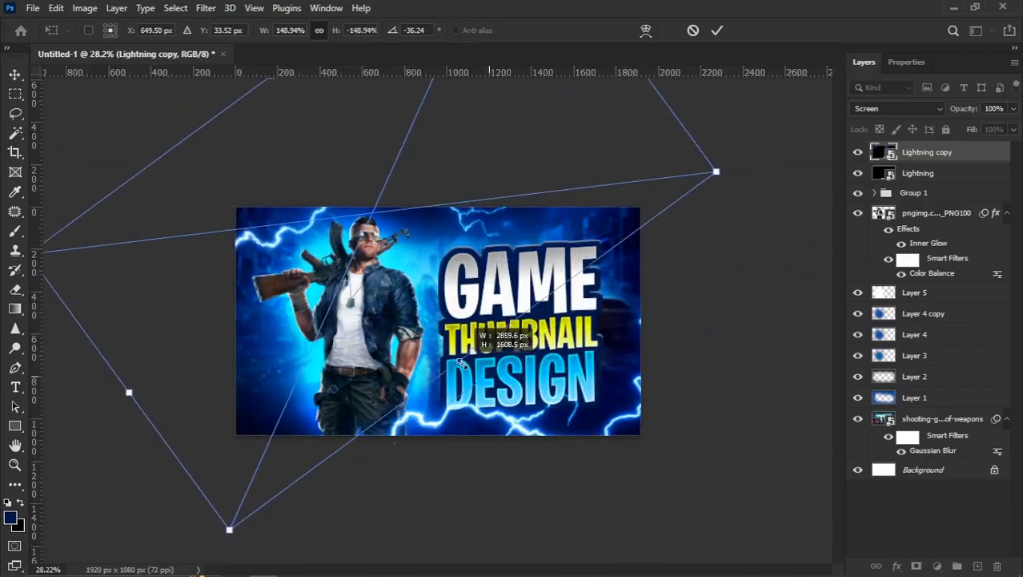
key(Return)
scroll(448, 344, up, 3)
Compare the image with Layer 5 hidden and shown, and add a new empty layer directly above Layer 2
right_click(347, 303)
click(680, 198)
click(916, 294)
click(859, 293)
click(858, 293)
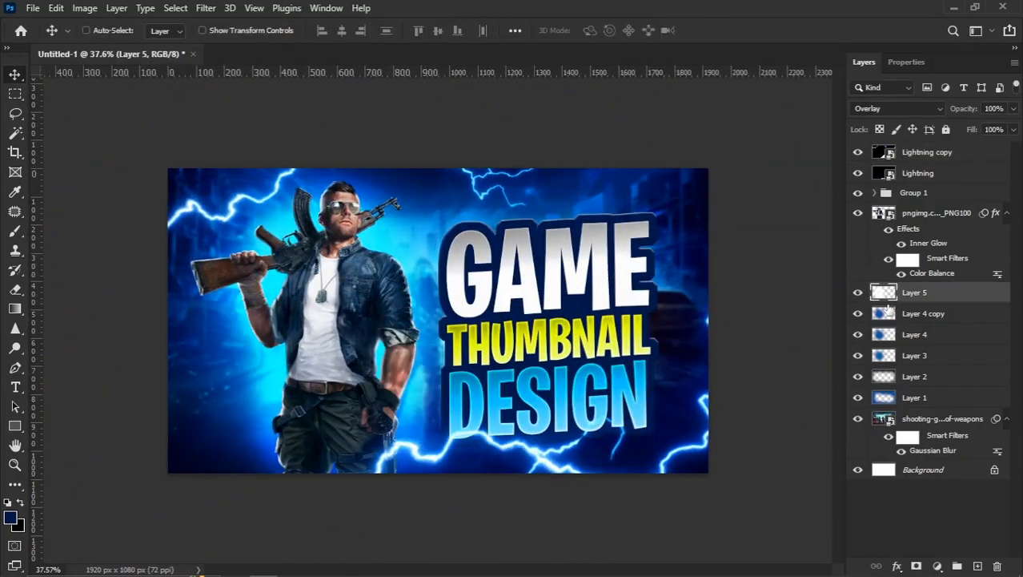
click(908, 316)
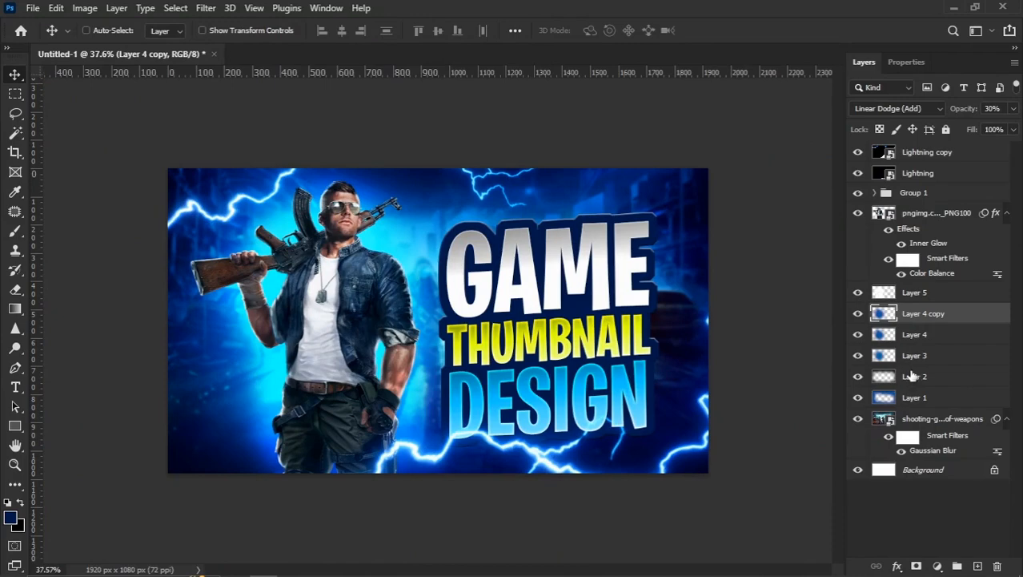
click(913, 378)
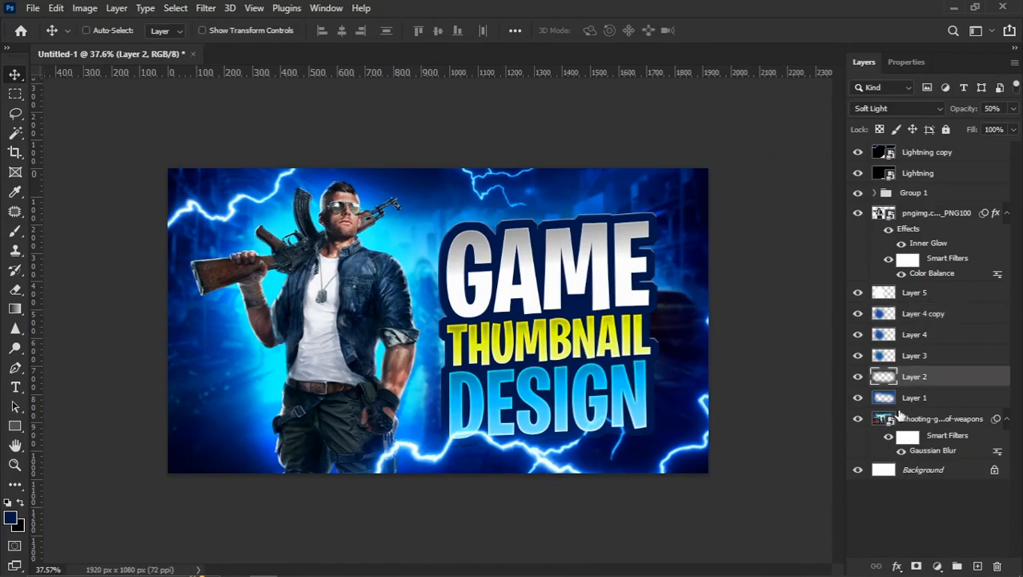
click(977, 567)
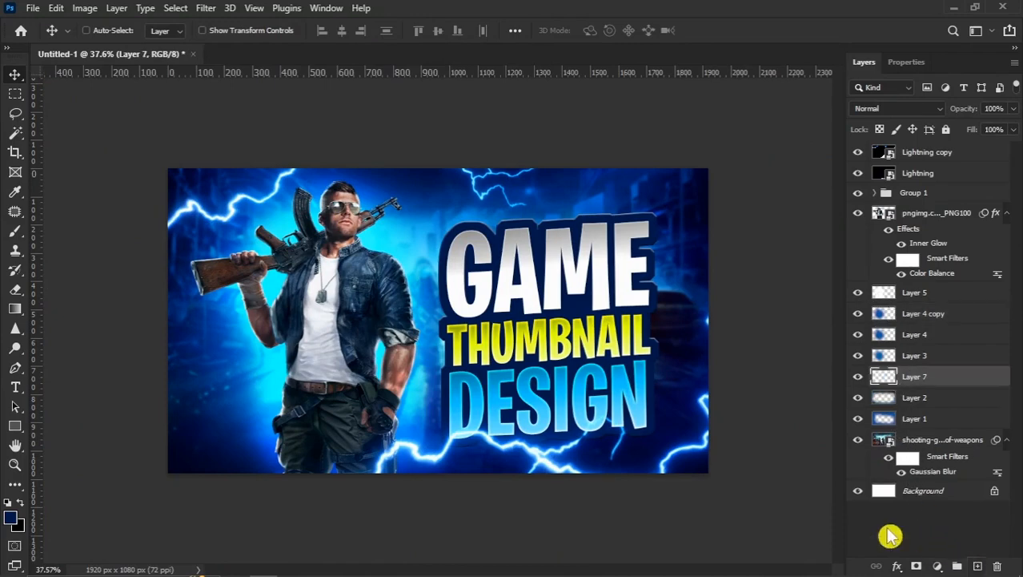
Sample the backdrop's bright blue and paint it around the canvas edges on Layer 7 with a soft 900 px brush
key(b)
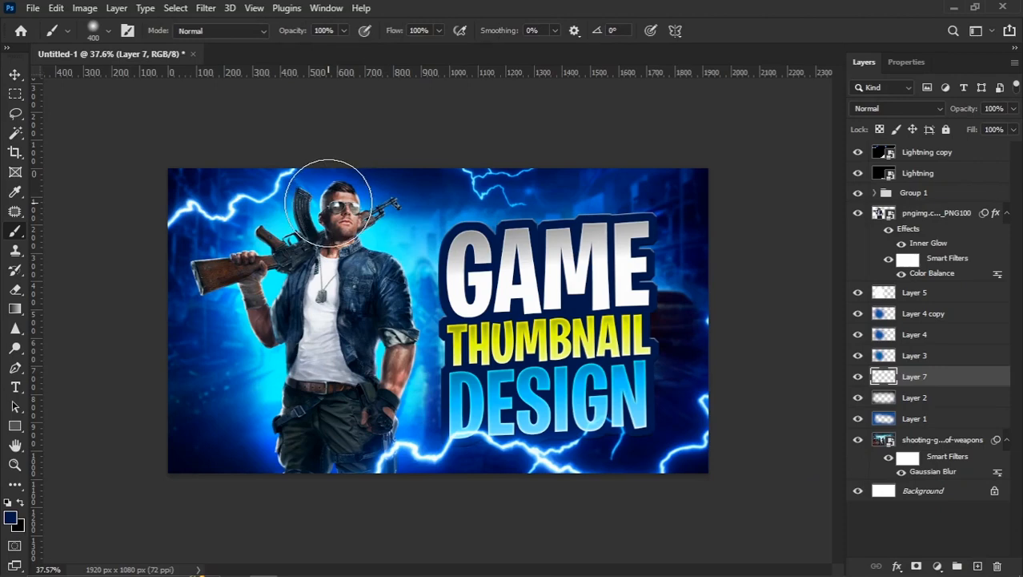
alt+click(251, 408)
key(bracketright)
key(bracketright)
key(bracketright)
key(bracketright)
key(bracketright)
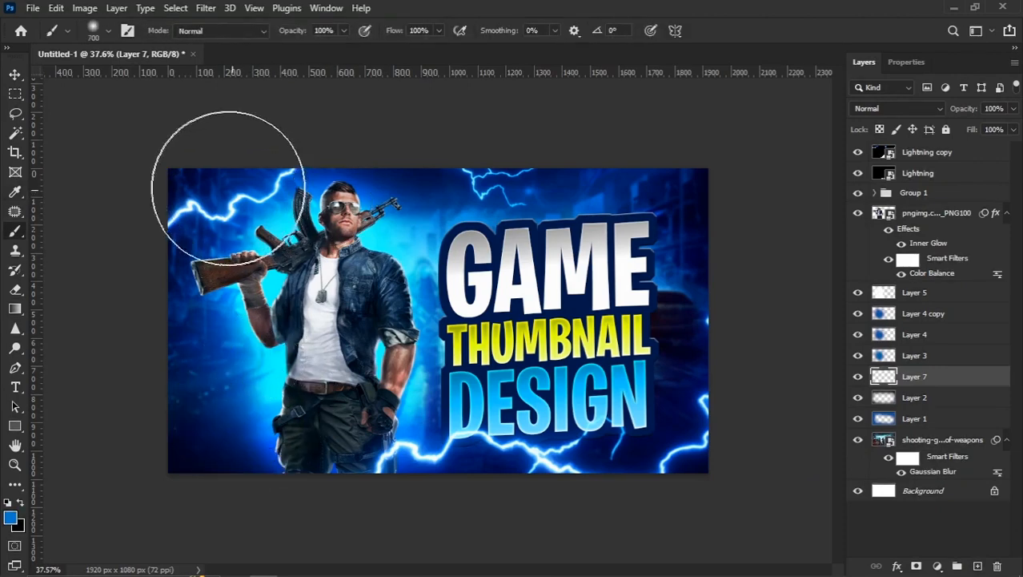
drag(807, 364, 136, 570)
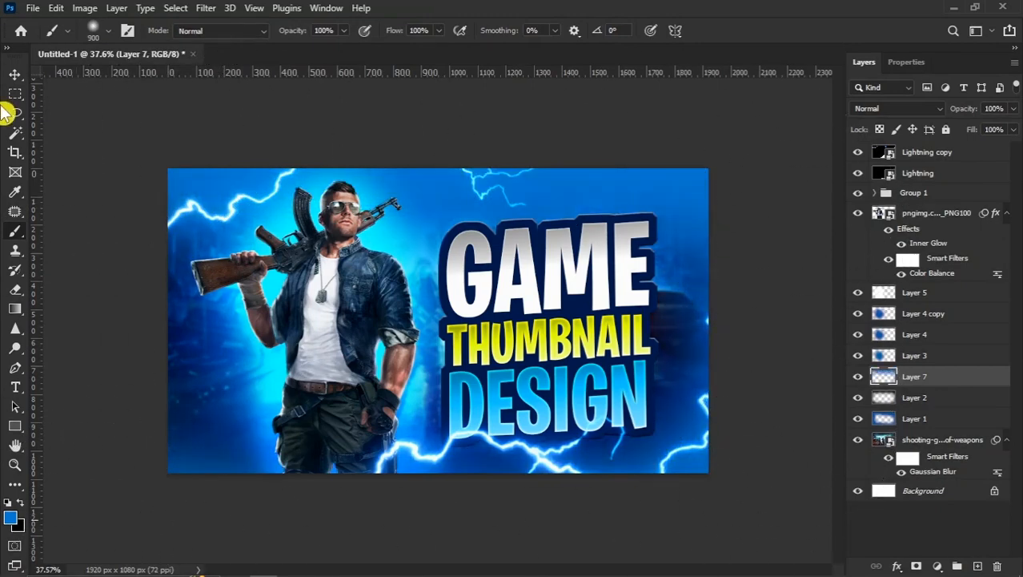
Set Layer 7's blend mode to Overlay and its opacity to 40%
click(15, 74)
click(905, 111)
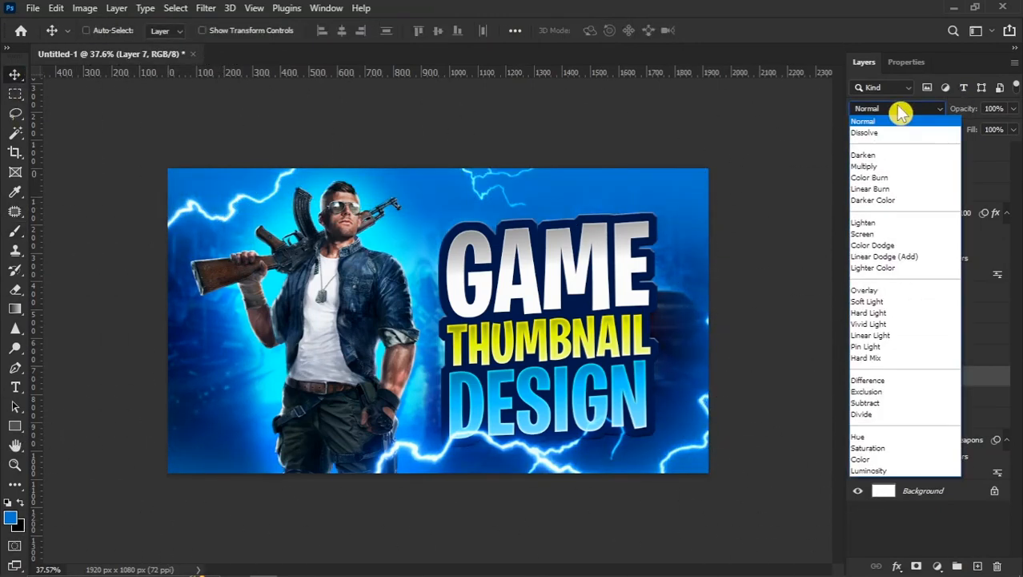
click(870, 291)
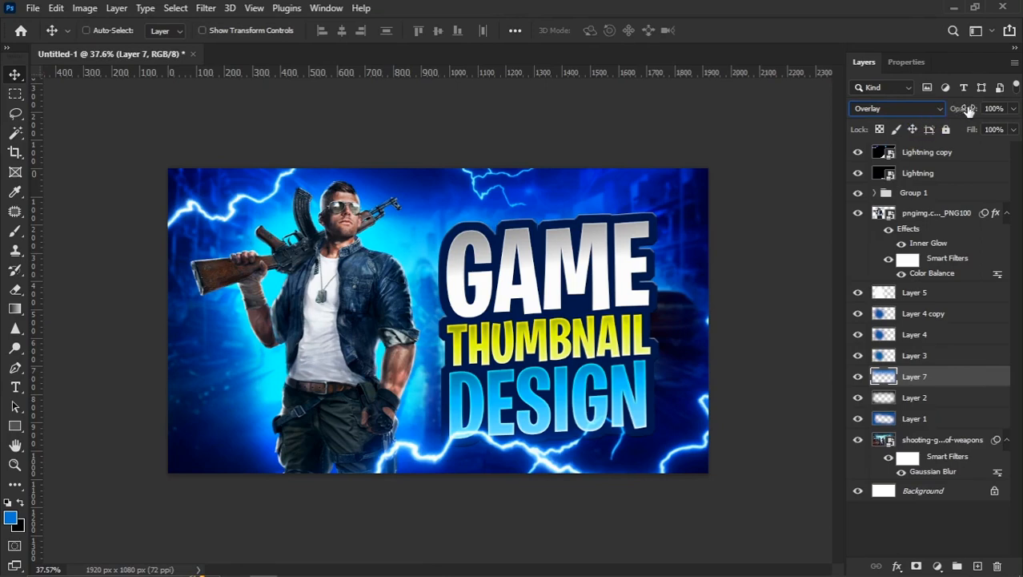
drag(945, 110, 946, 110)
text(40)
scroll(434, 391, up, 1)
Add a new empty layer above the Lightning copy layer and make the Brush tool active
right_click(352, 344)
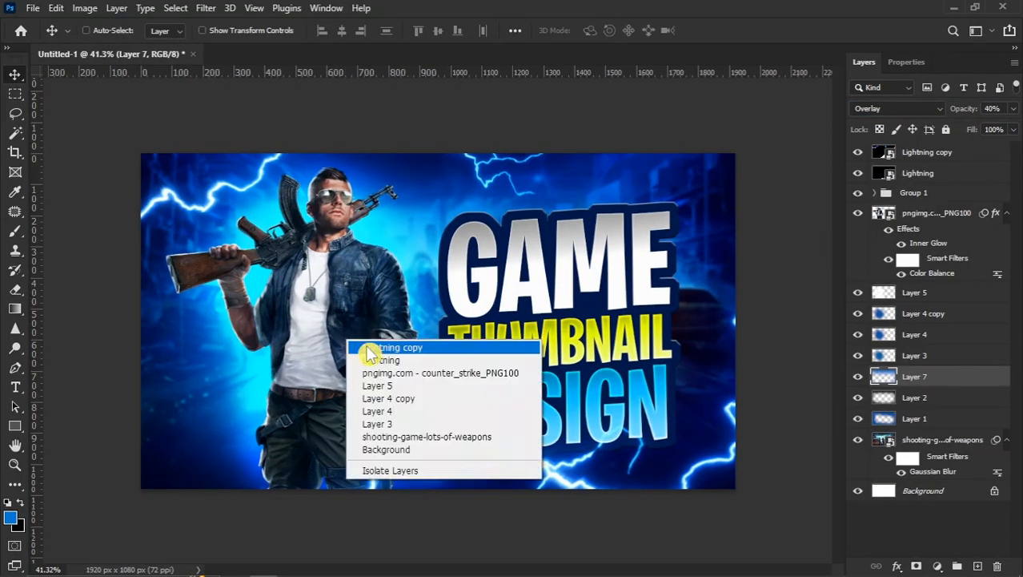
click(376, 344)
click(909, 213)
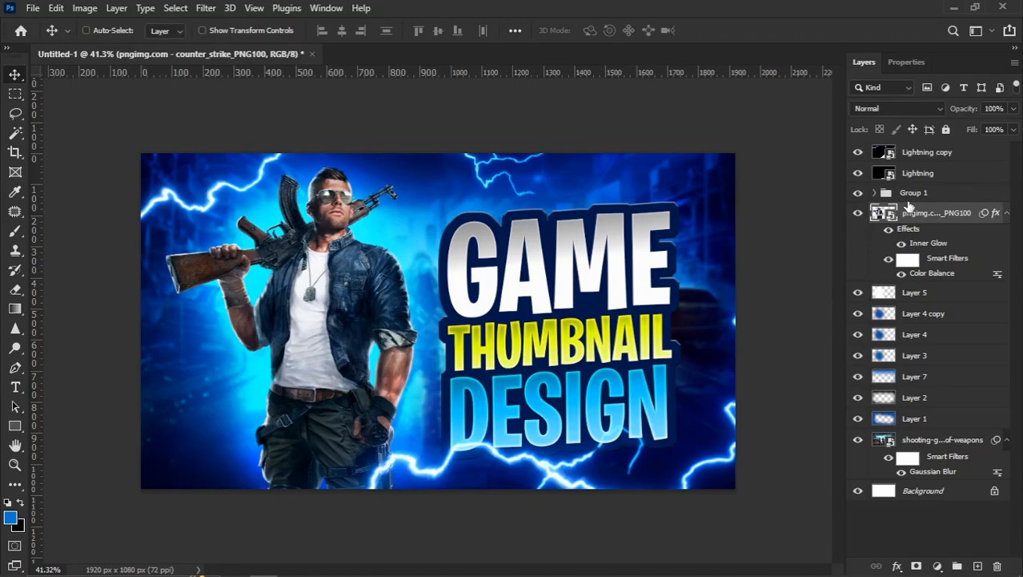
click(920, 155)
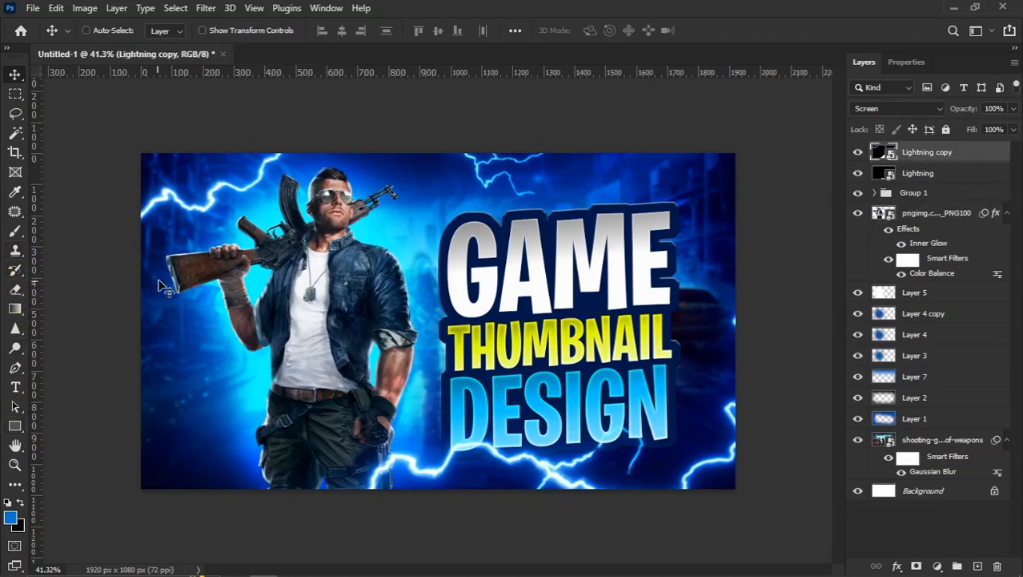
key(b)
right_click(19, 234)
click(58, 232)
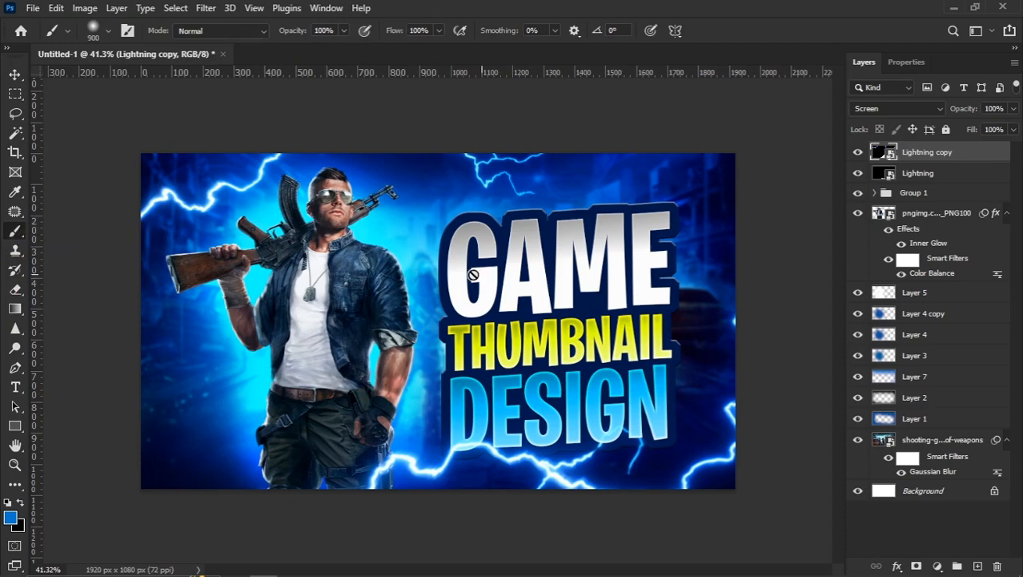
click(975, 565)
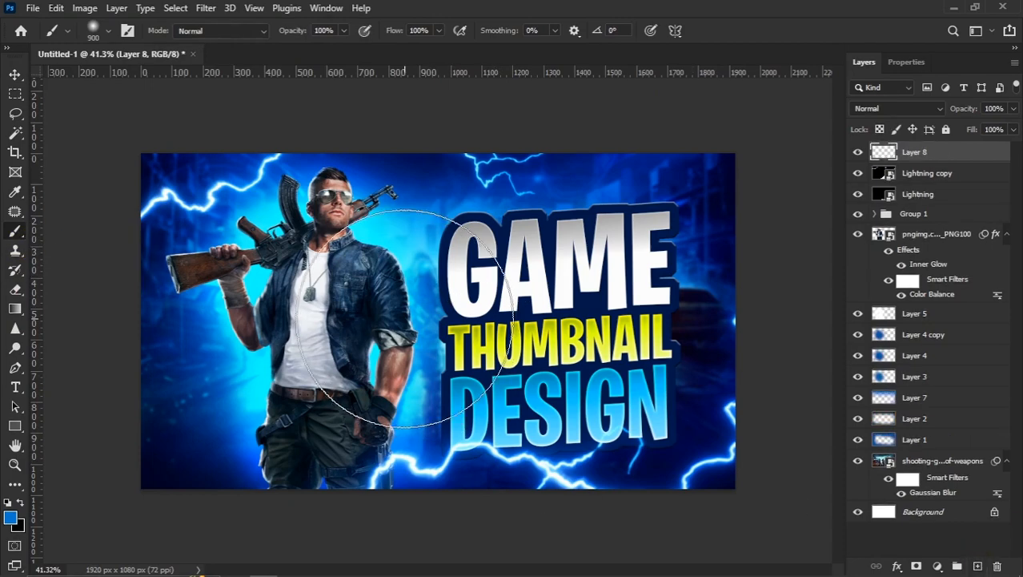
Paint a single soft blue dab with a 600 px brush between the character and the title on Layer 8
key(bracketleft)
key(bracketleft)
key(bracketleft)
click(434, 328)
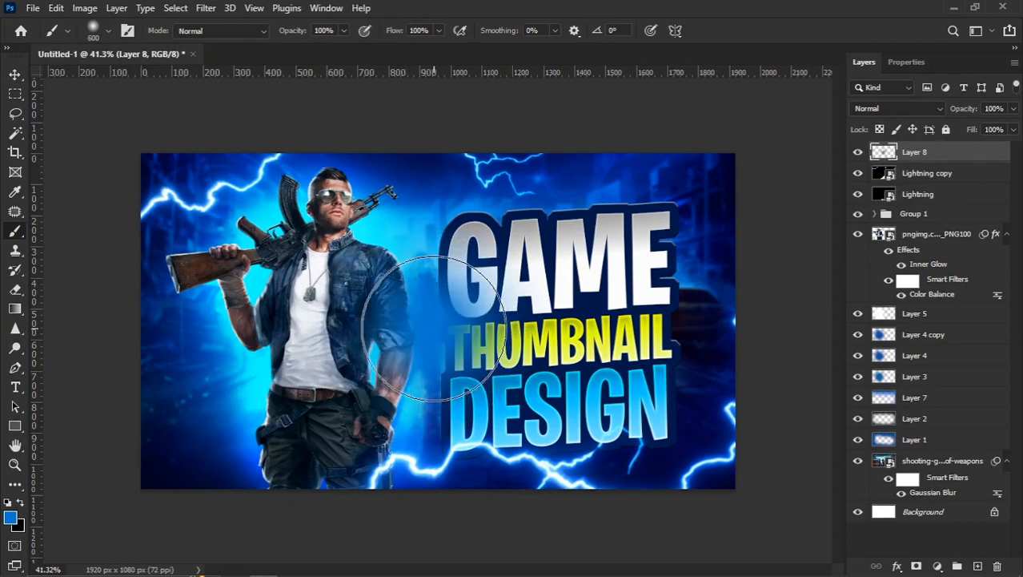
Set the blue dab layer's blend mode to Linear Dodge (Add)
click(14, 74)
click(897, 111)
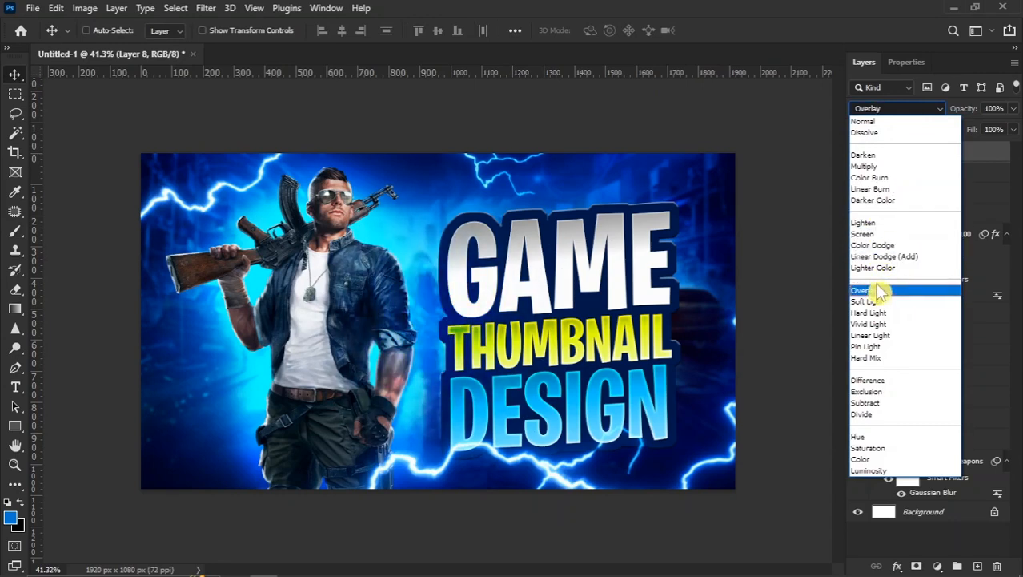
click(881, 258)
key(ctrl)
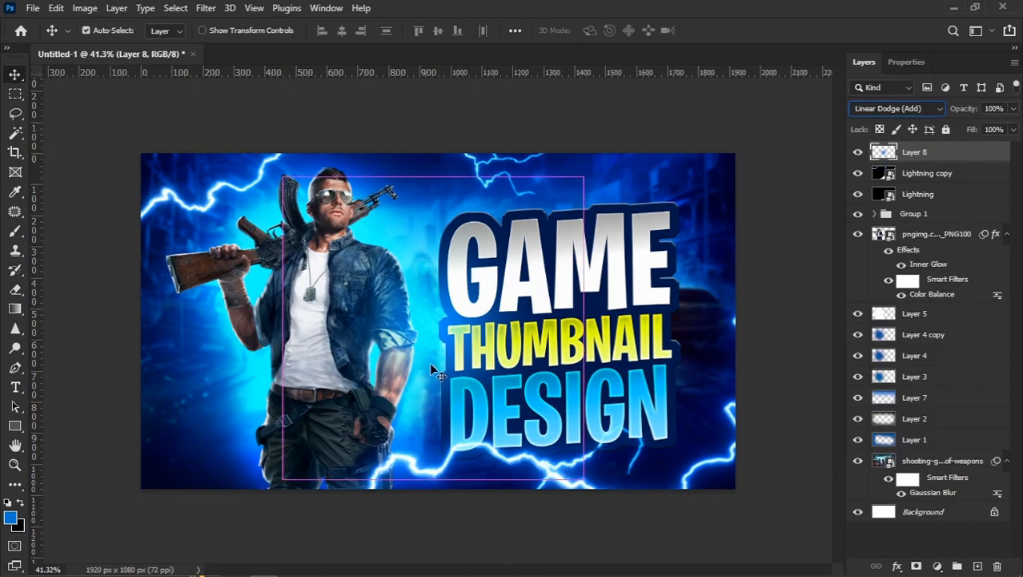
right_click(467, 337)
click(472, 335)
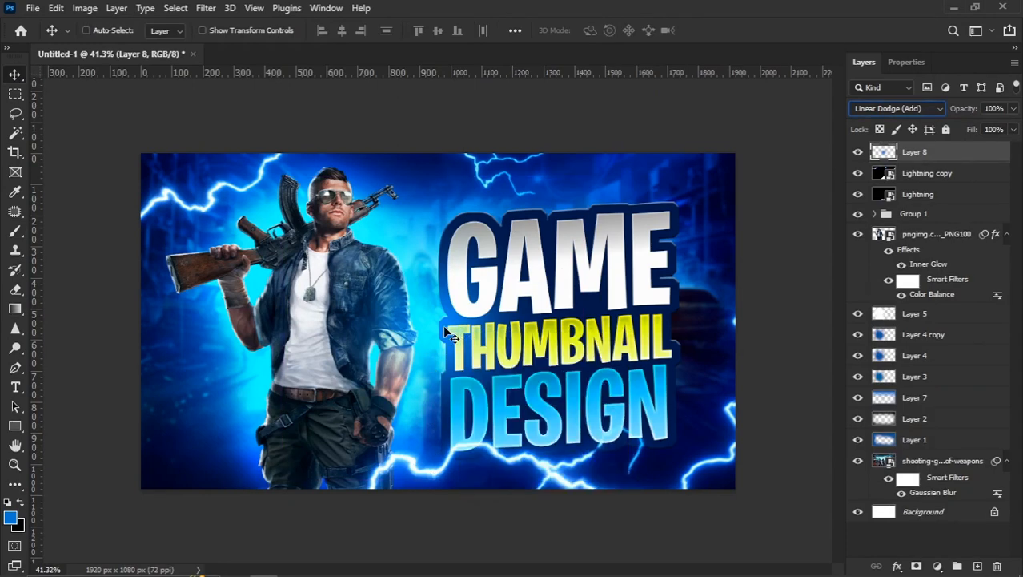
Reshape Layer 8's glow to about 73% width and 134% height, and nudge it into place between the character and the title
scroll(476, 341, down, 1)
key(ctrl+t)
scroll(565, 336, down, 1)
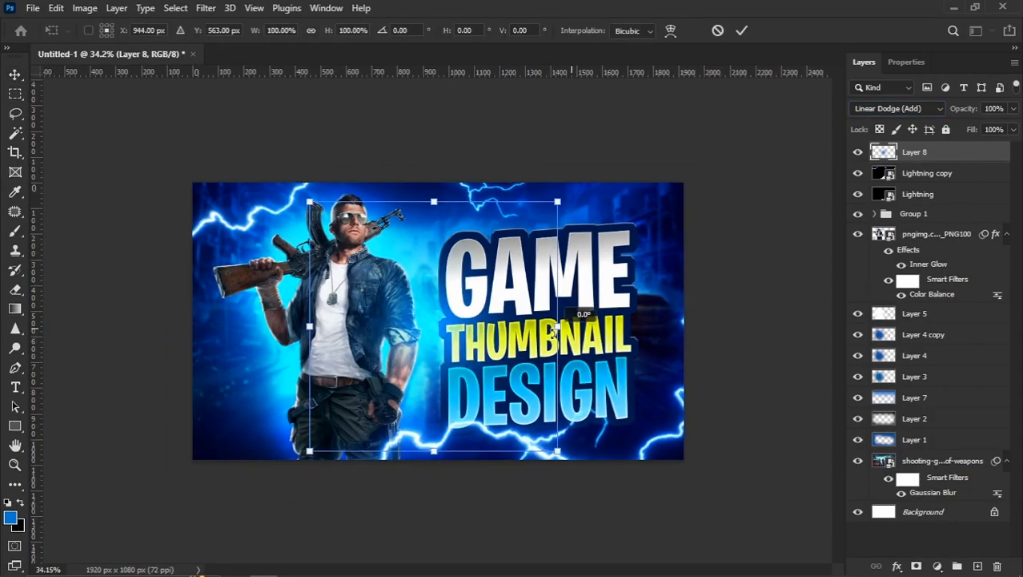
drag(558, 327, 524, 327)
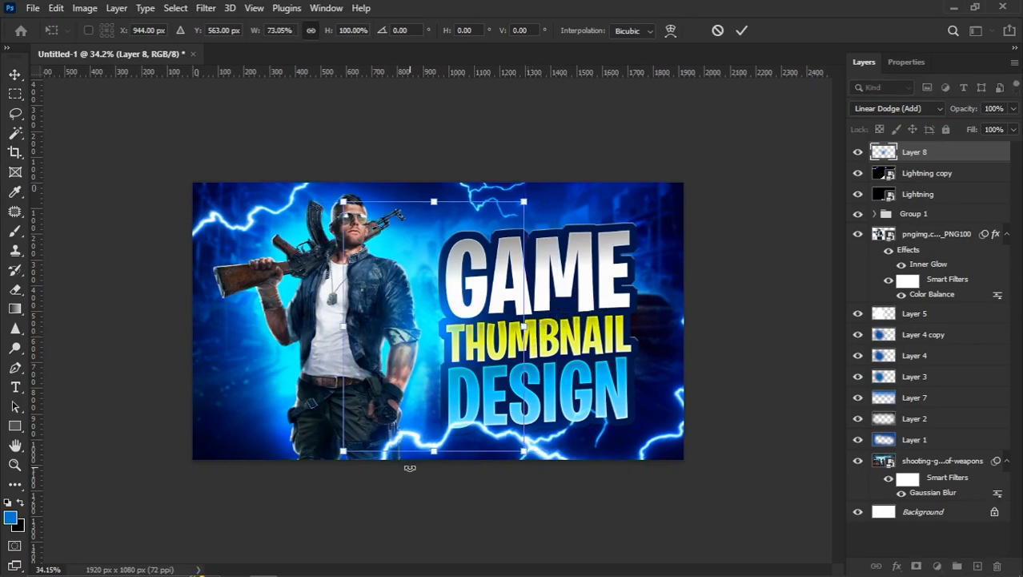
drag(435, 453, 434, 490)
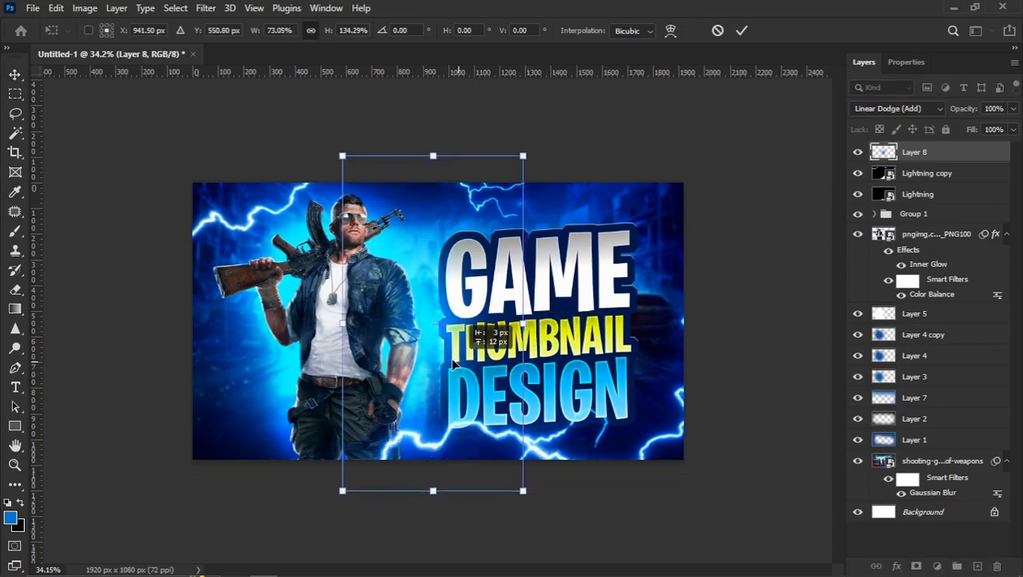
drag(459, 367, 450, 362)
drag(330, 491, 335, 484)
key(Return)
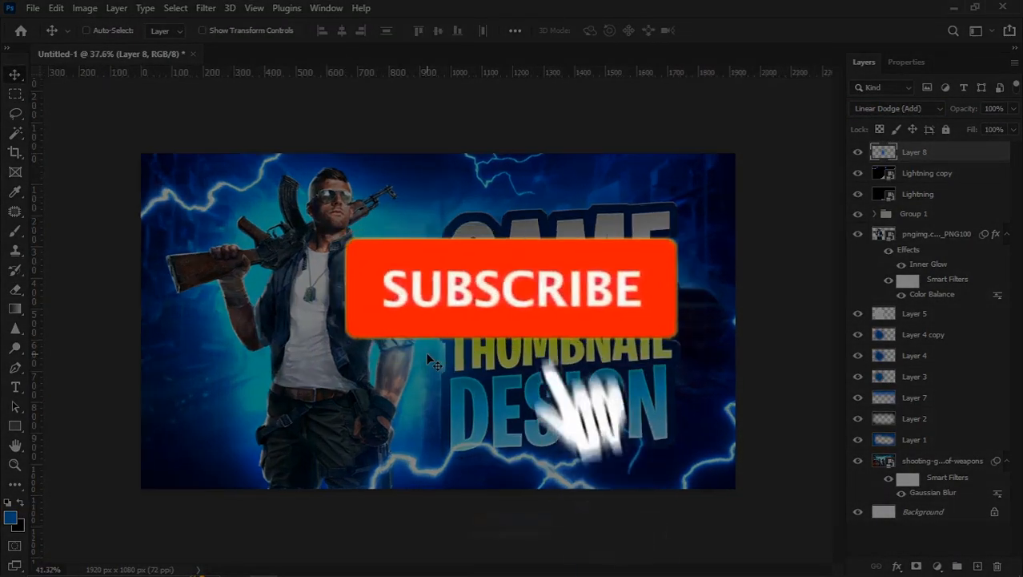